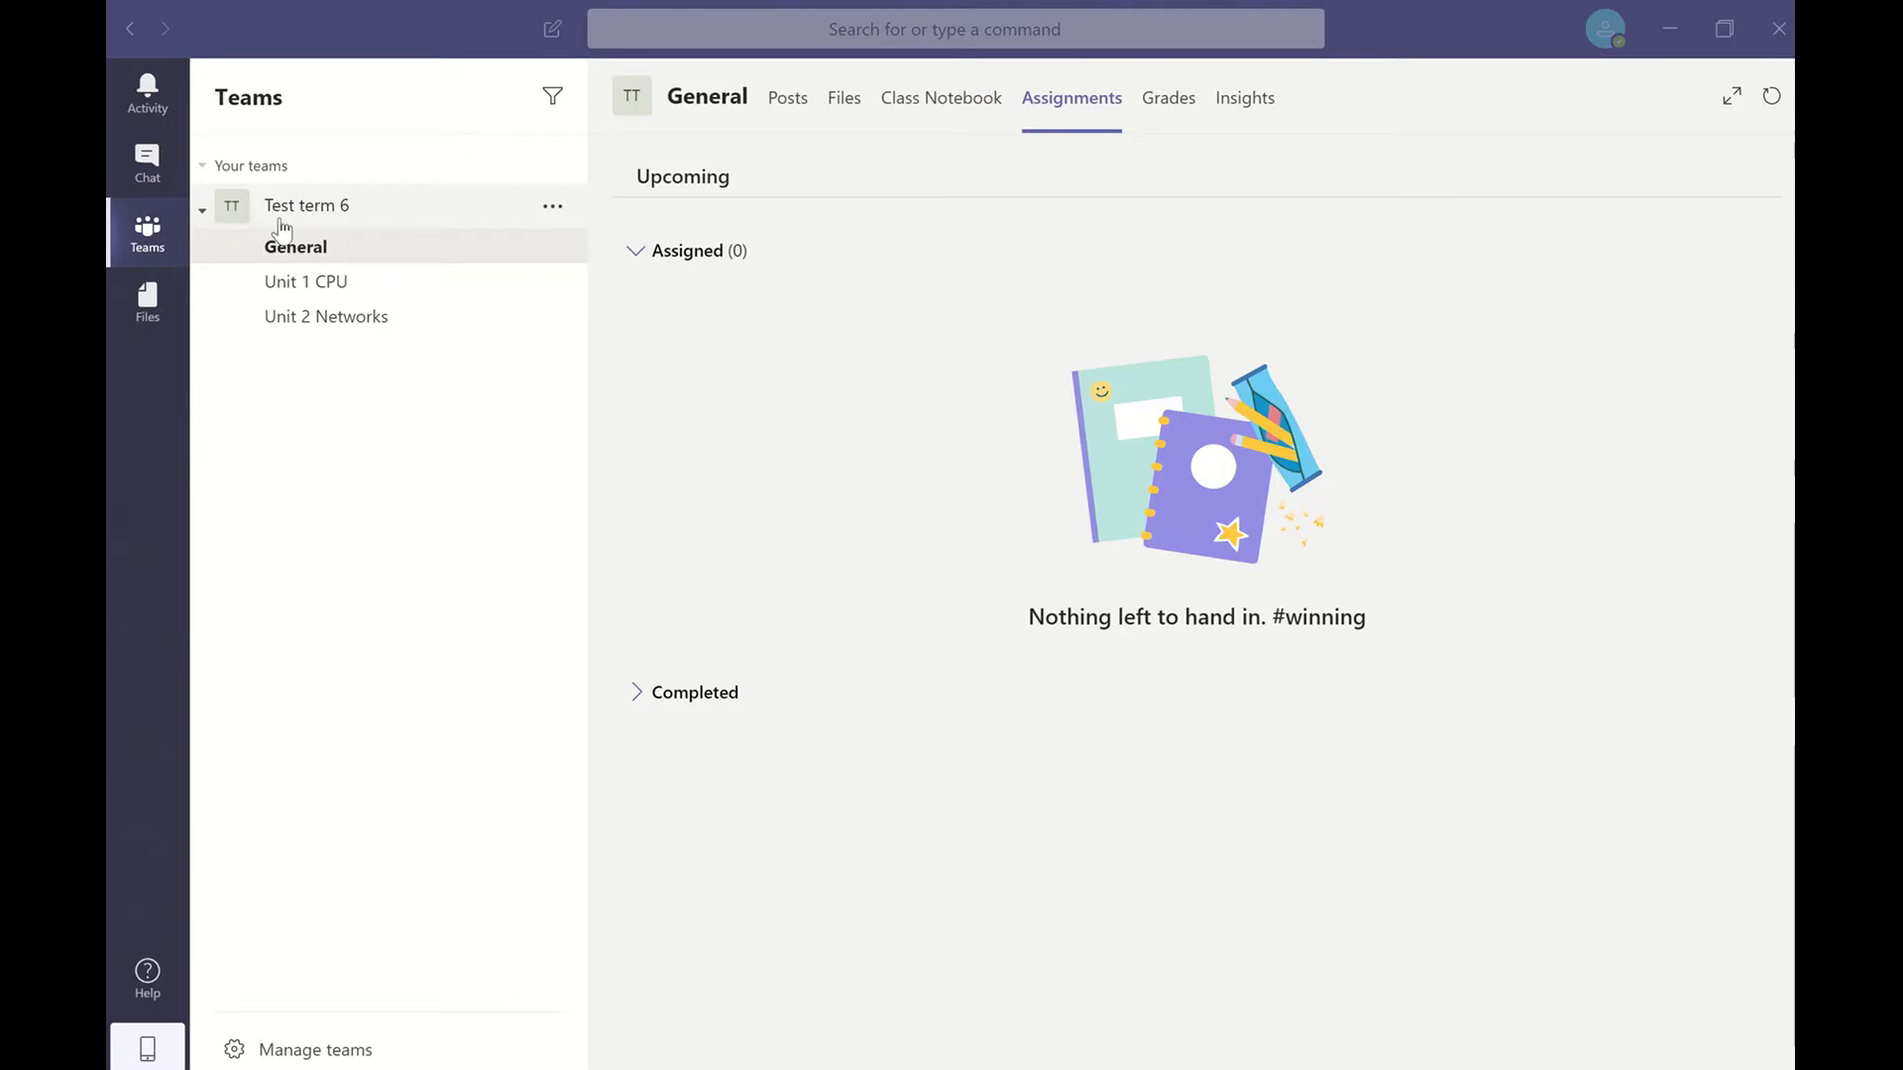
Look through the Unit 1 CPU channel, the General channel's posts and the Assignments chat, and return to the team.
{"action": "left_click", "coordinate": [341, 293]}
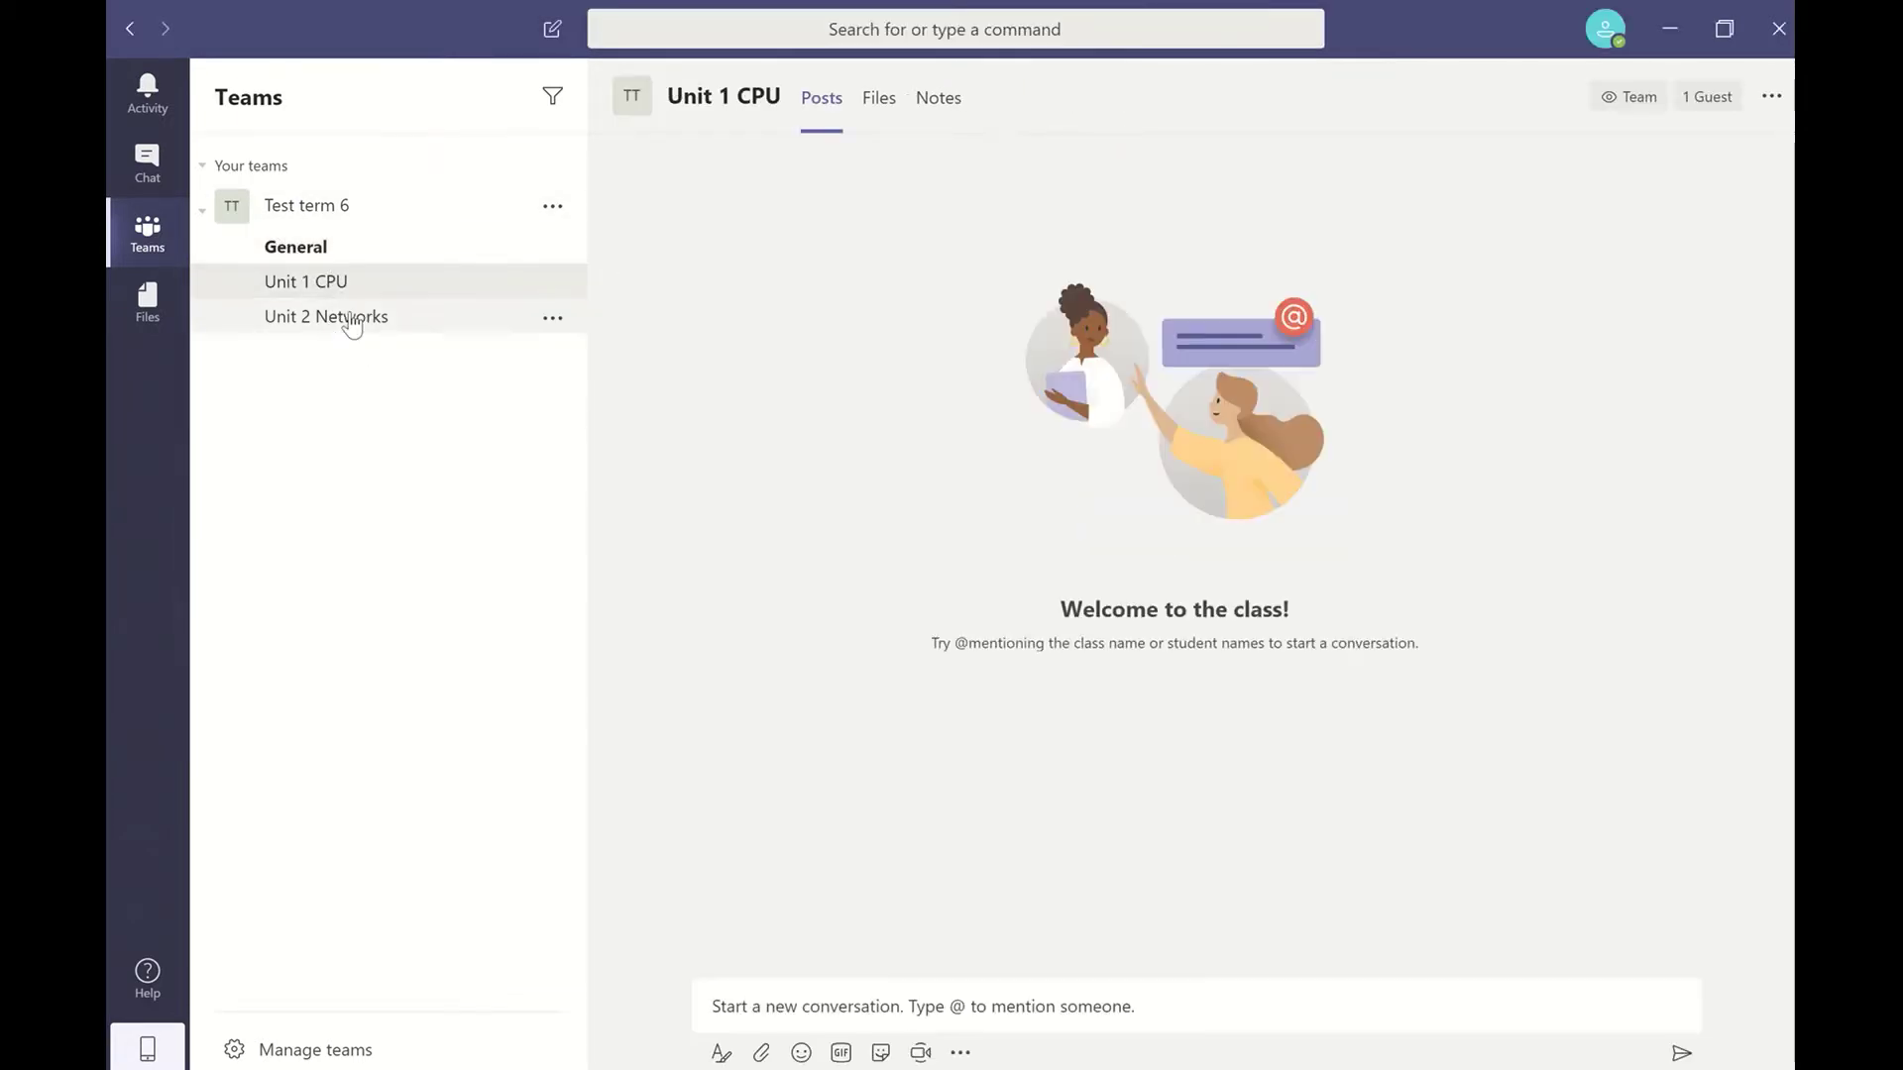
{"action": "left_click", "coordinate": [307, 282]}
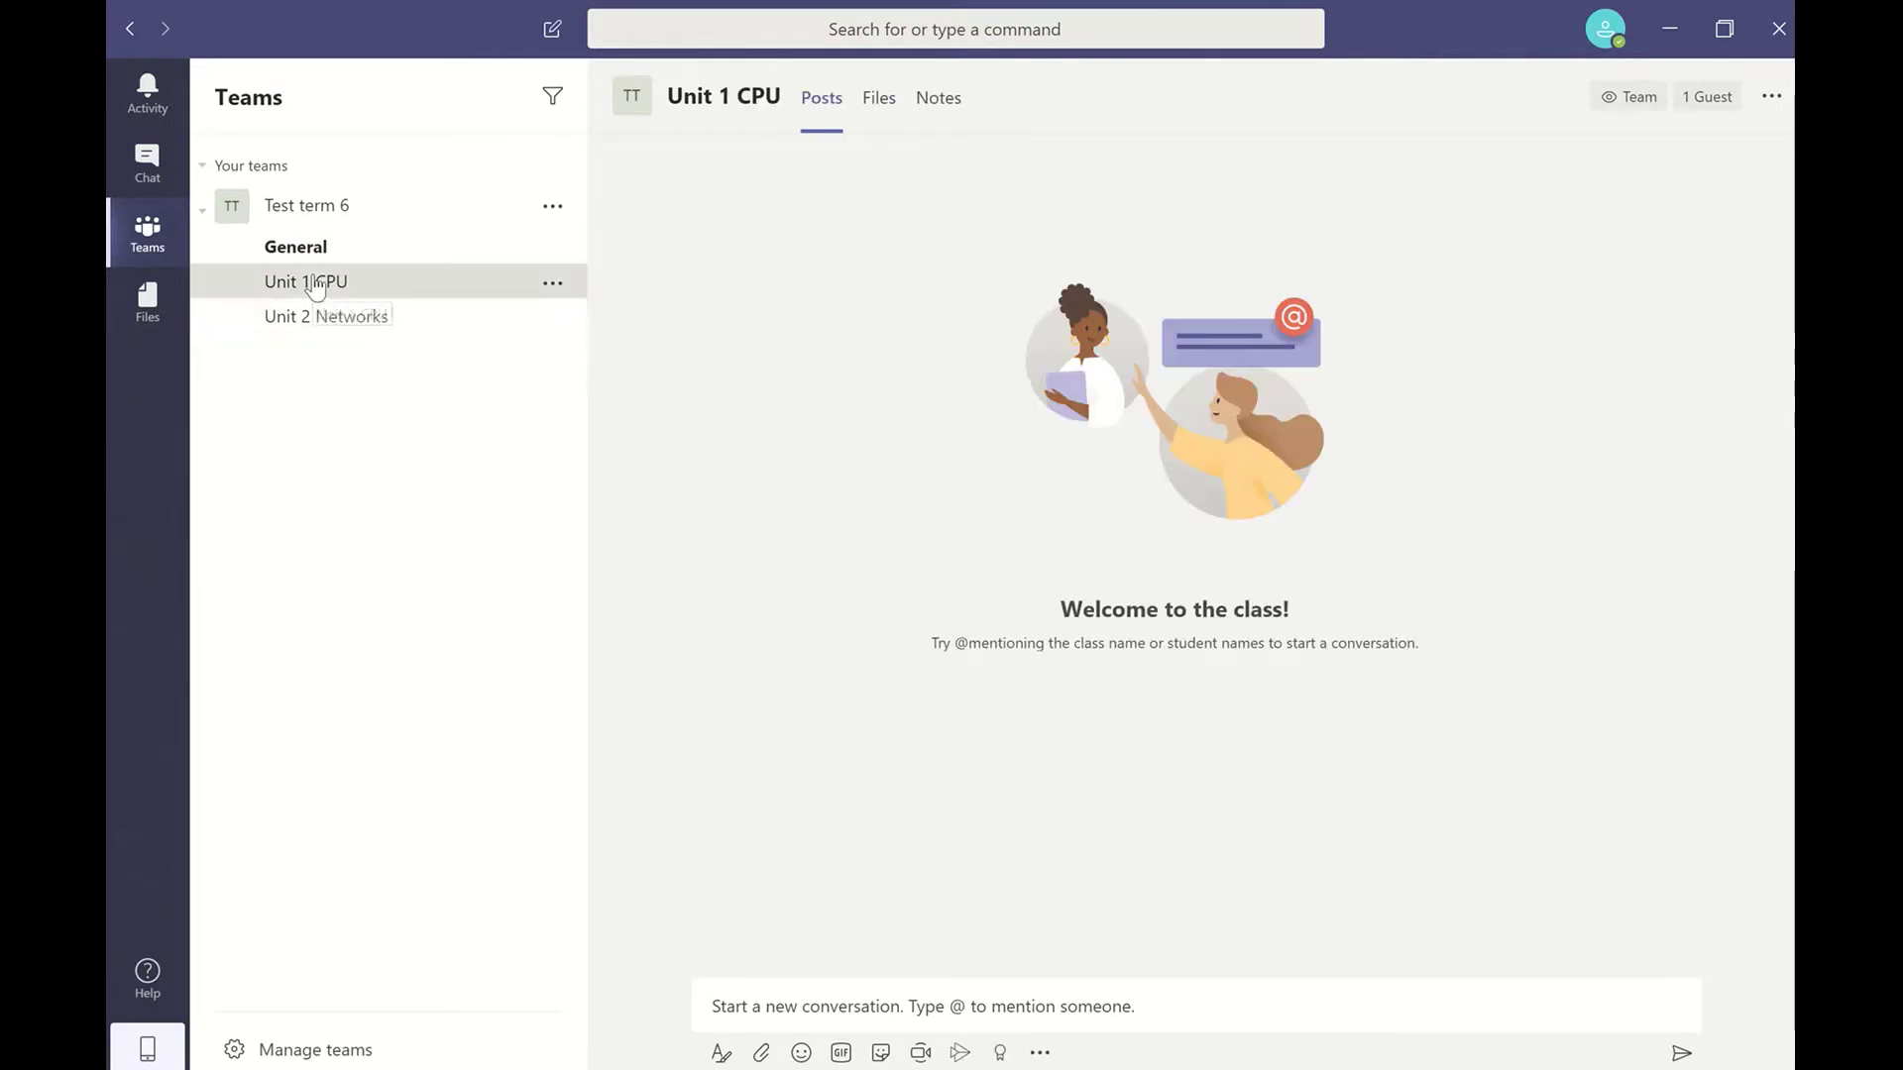
{"action": "left_click", "coordinate": [306, 253]}
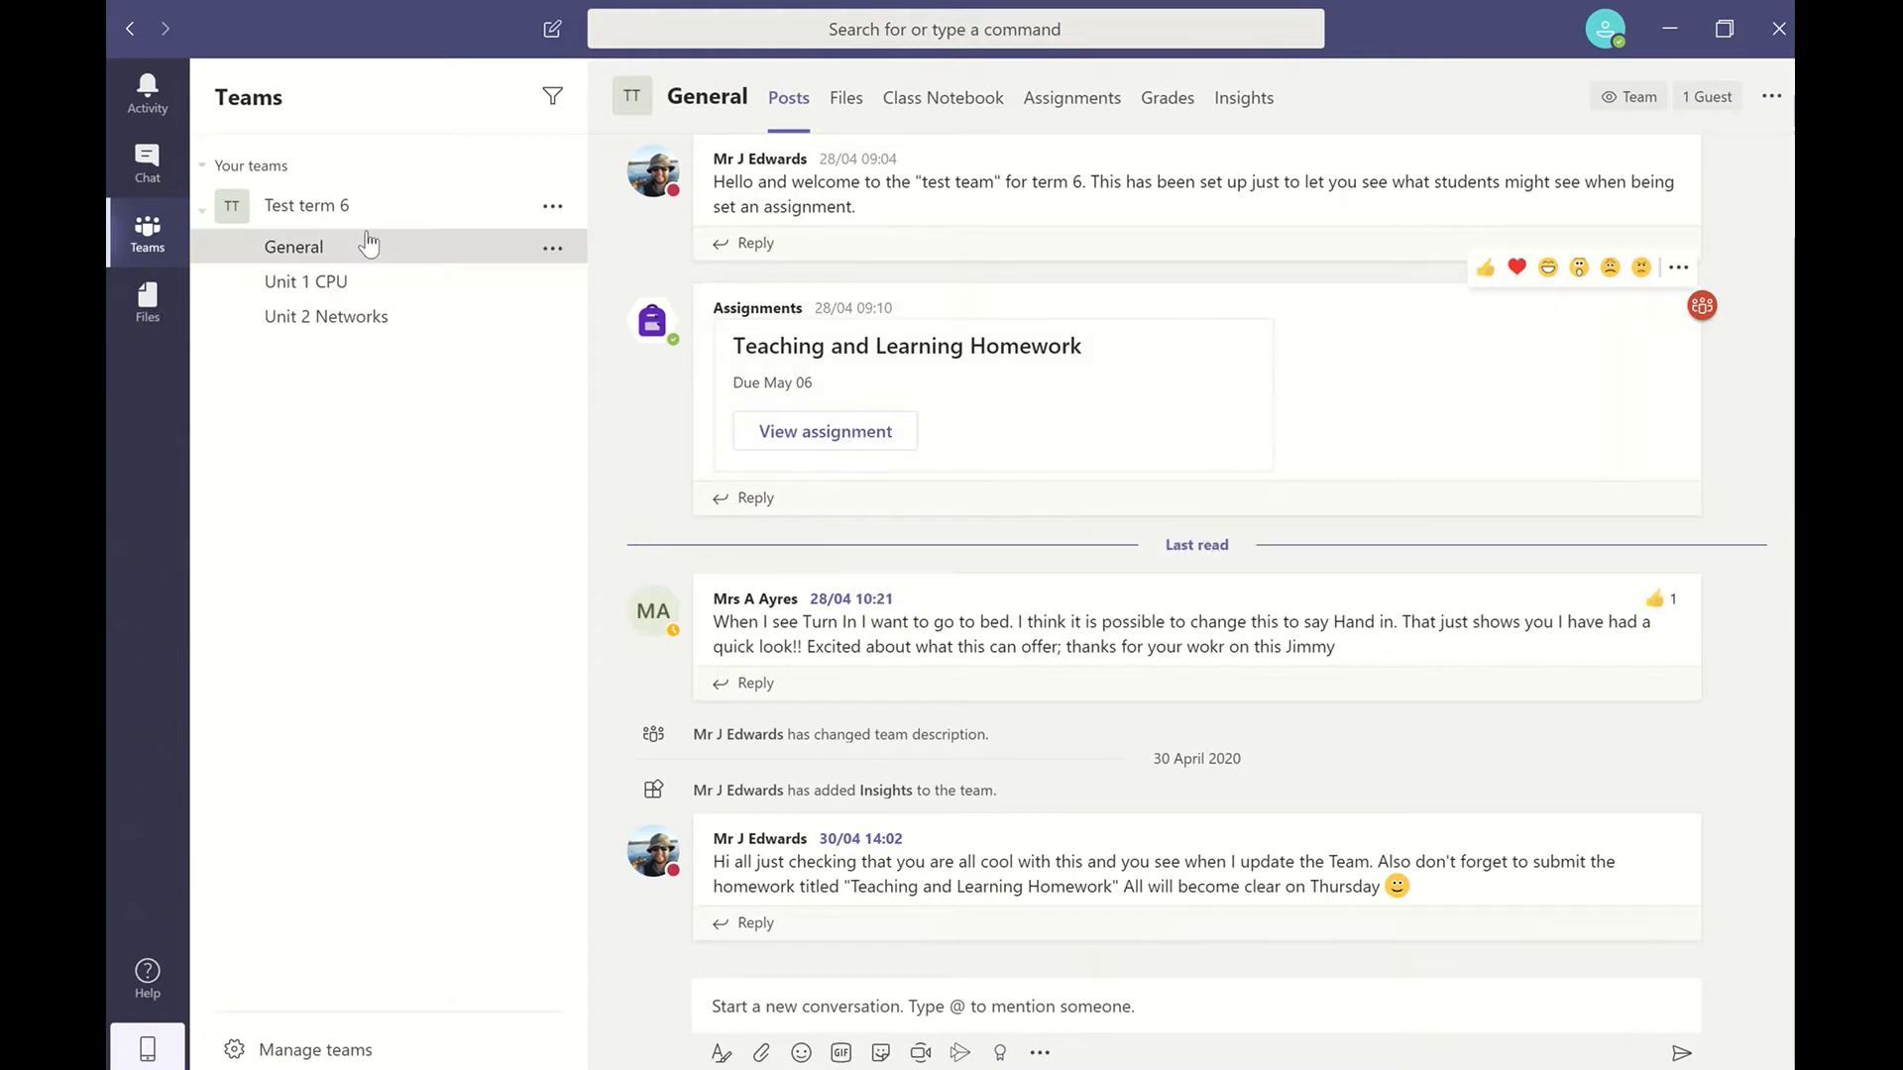
{"action": "left_click", "coordinate": [146, 173]}
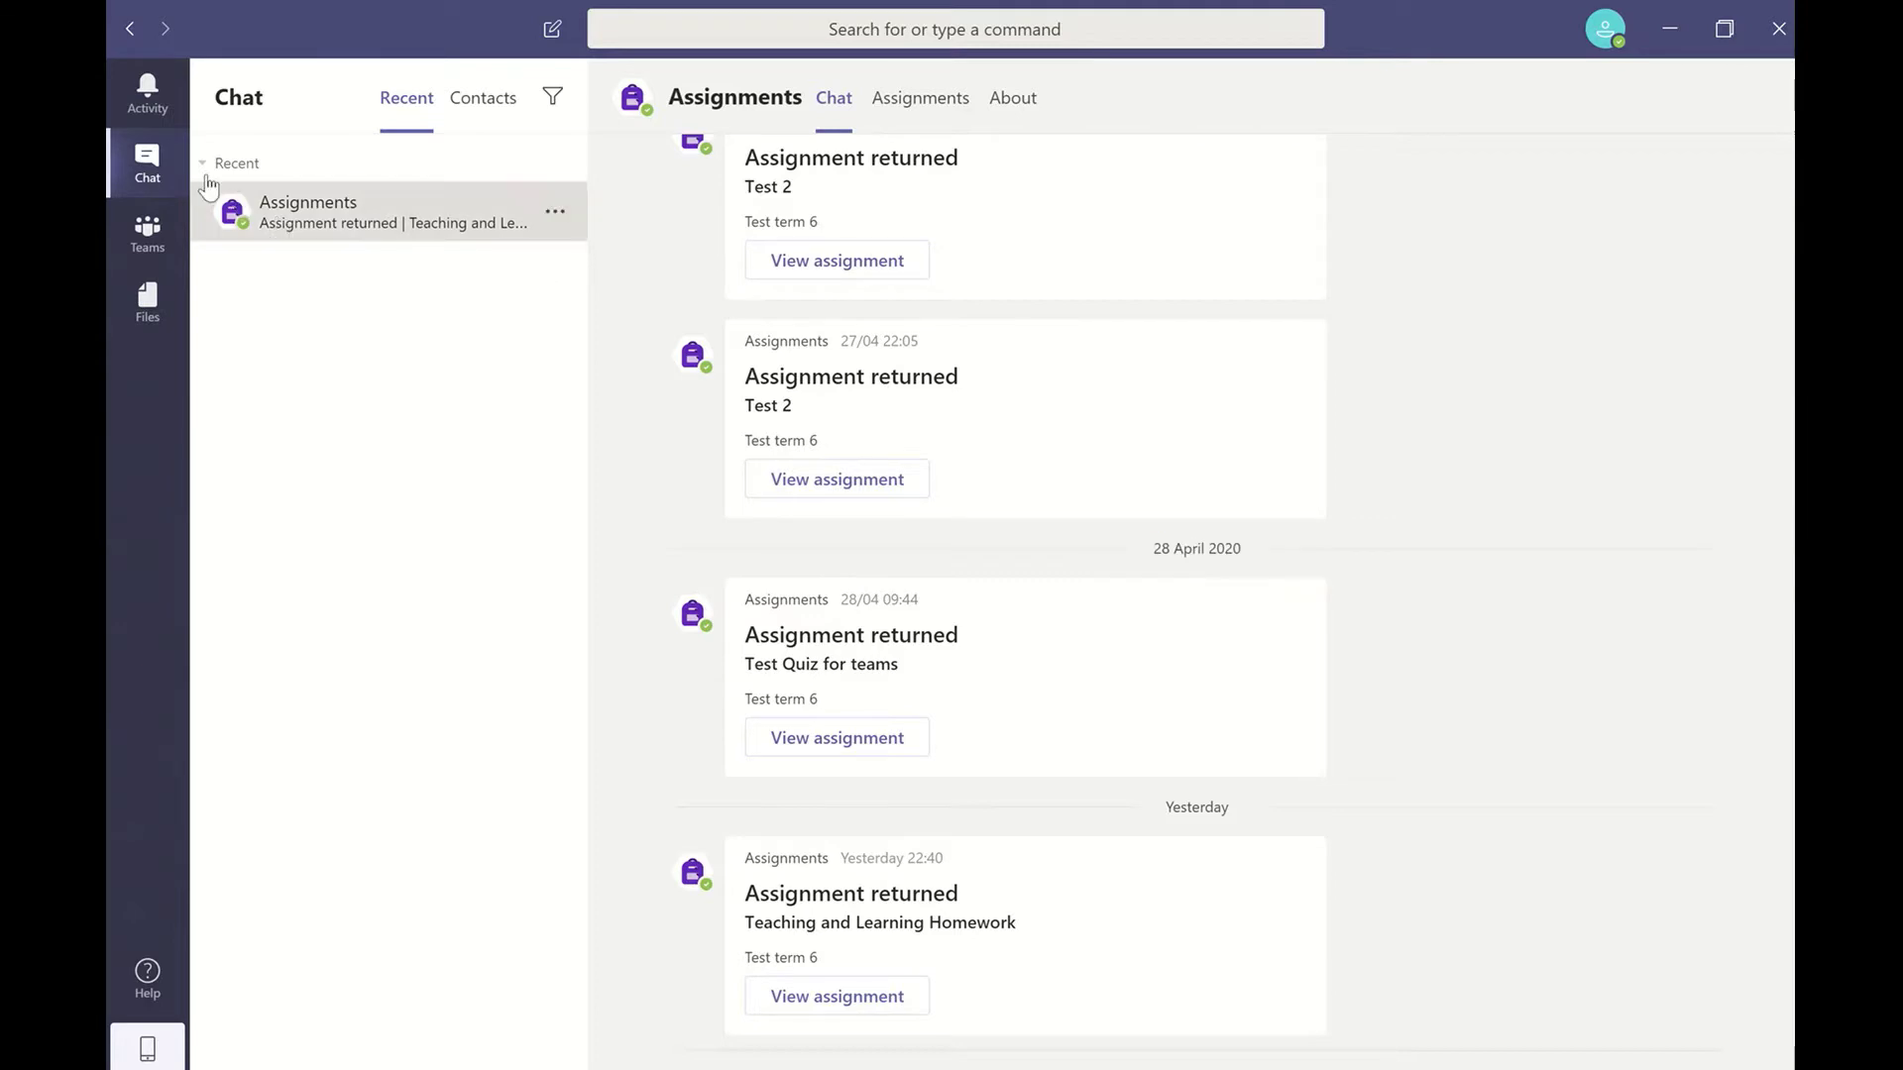
{"action": "left_click", "coordinate": [147, 233]}
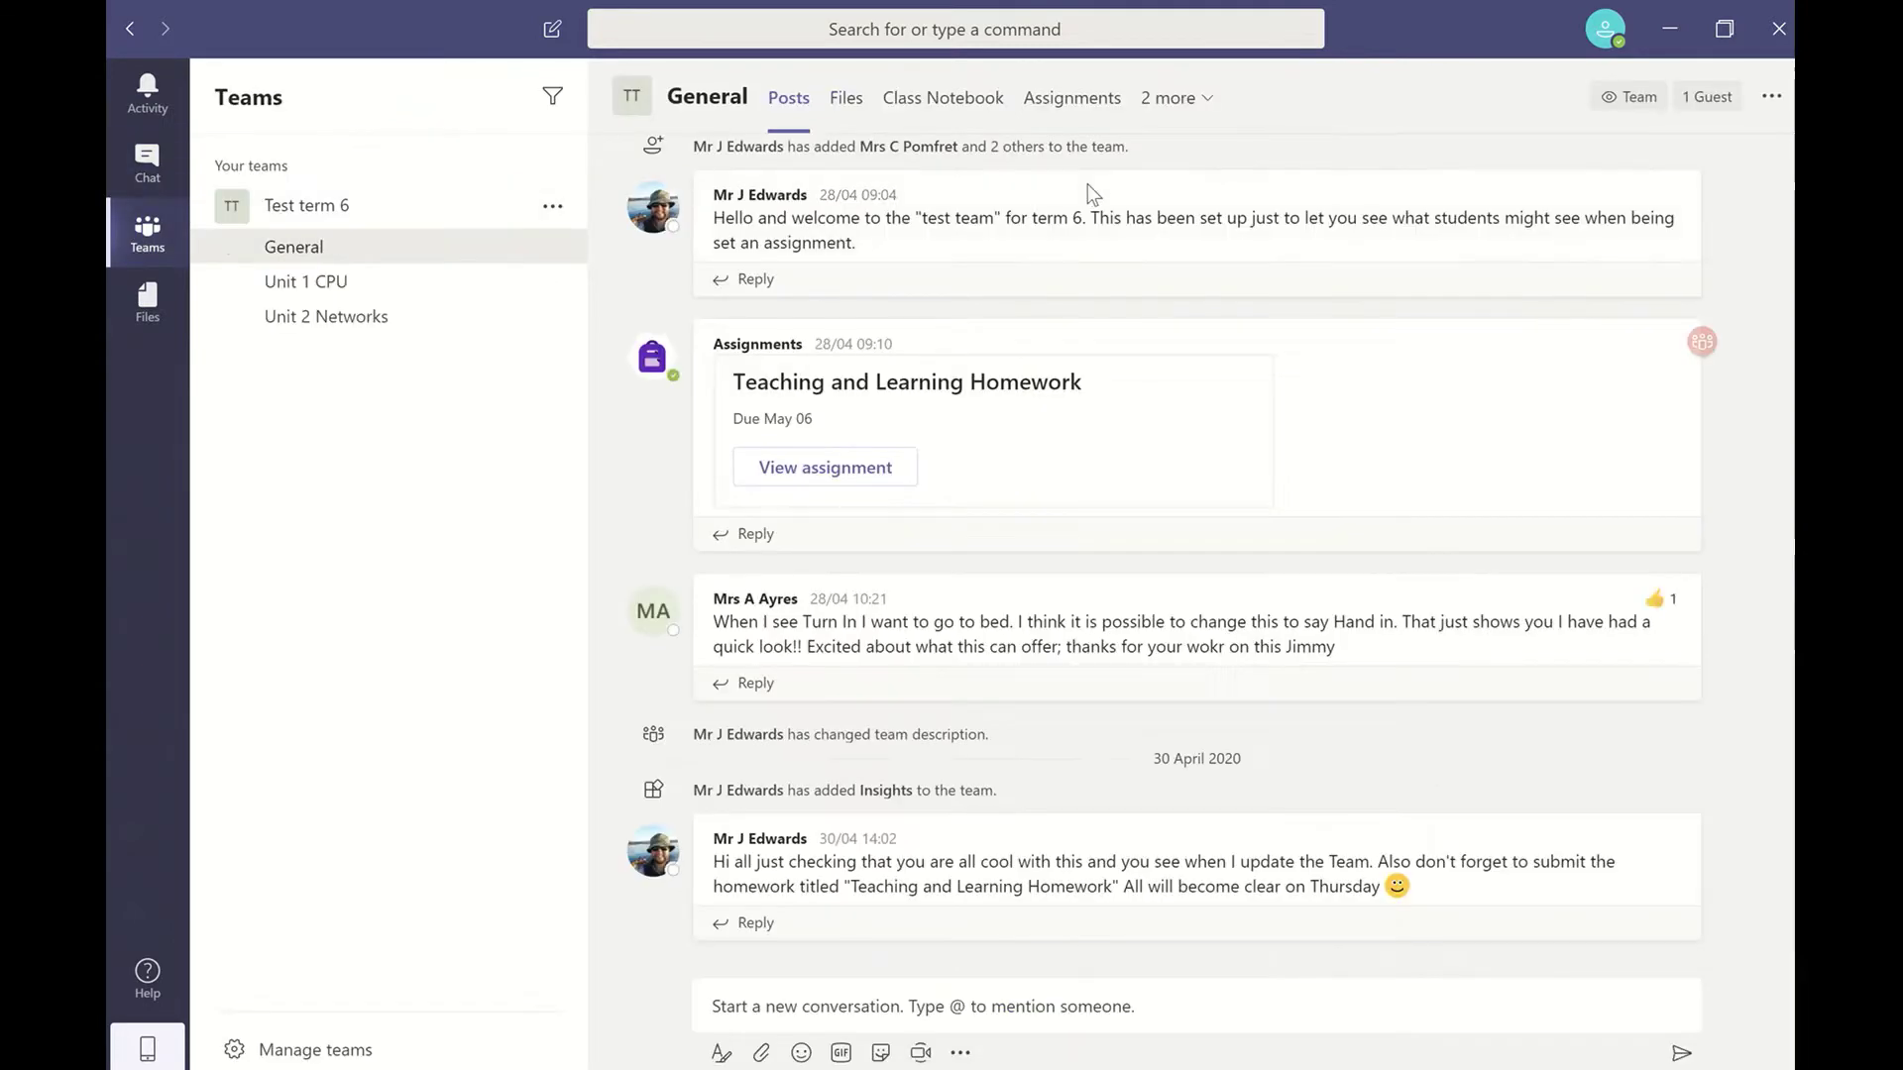
Open Test 2 from the General channel's completed assignments and view its attached Systems Homework 1.docx.
{"action": "left_click", "coordinate": [1041, 99]}
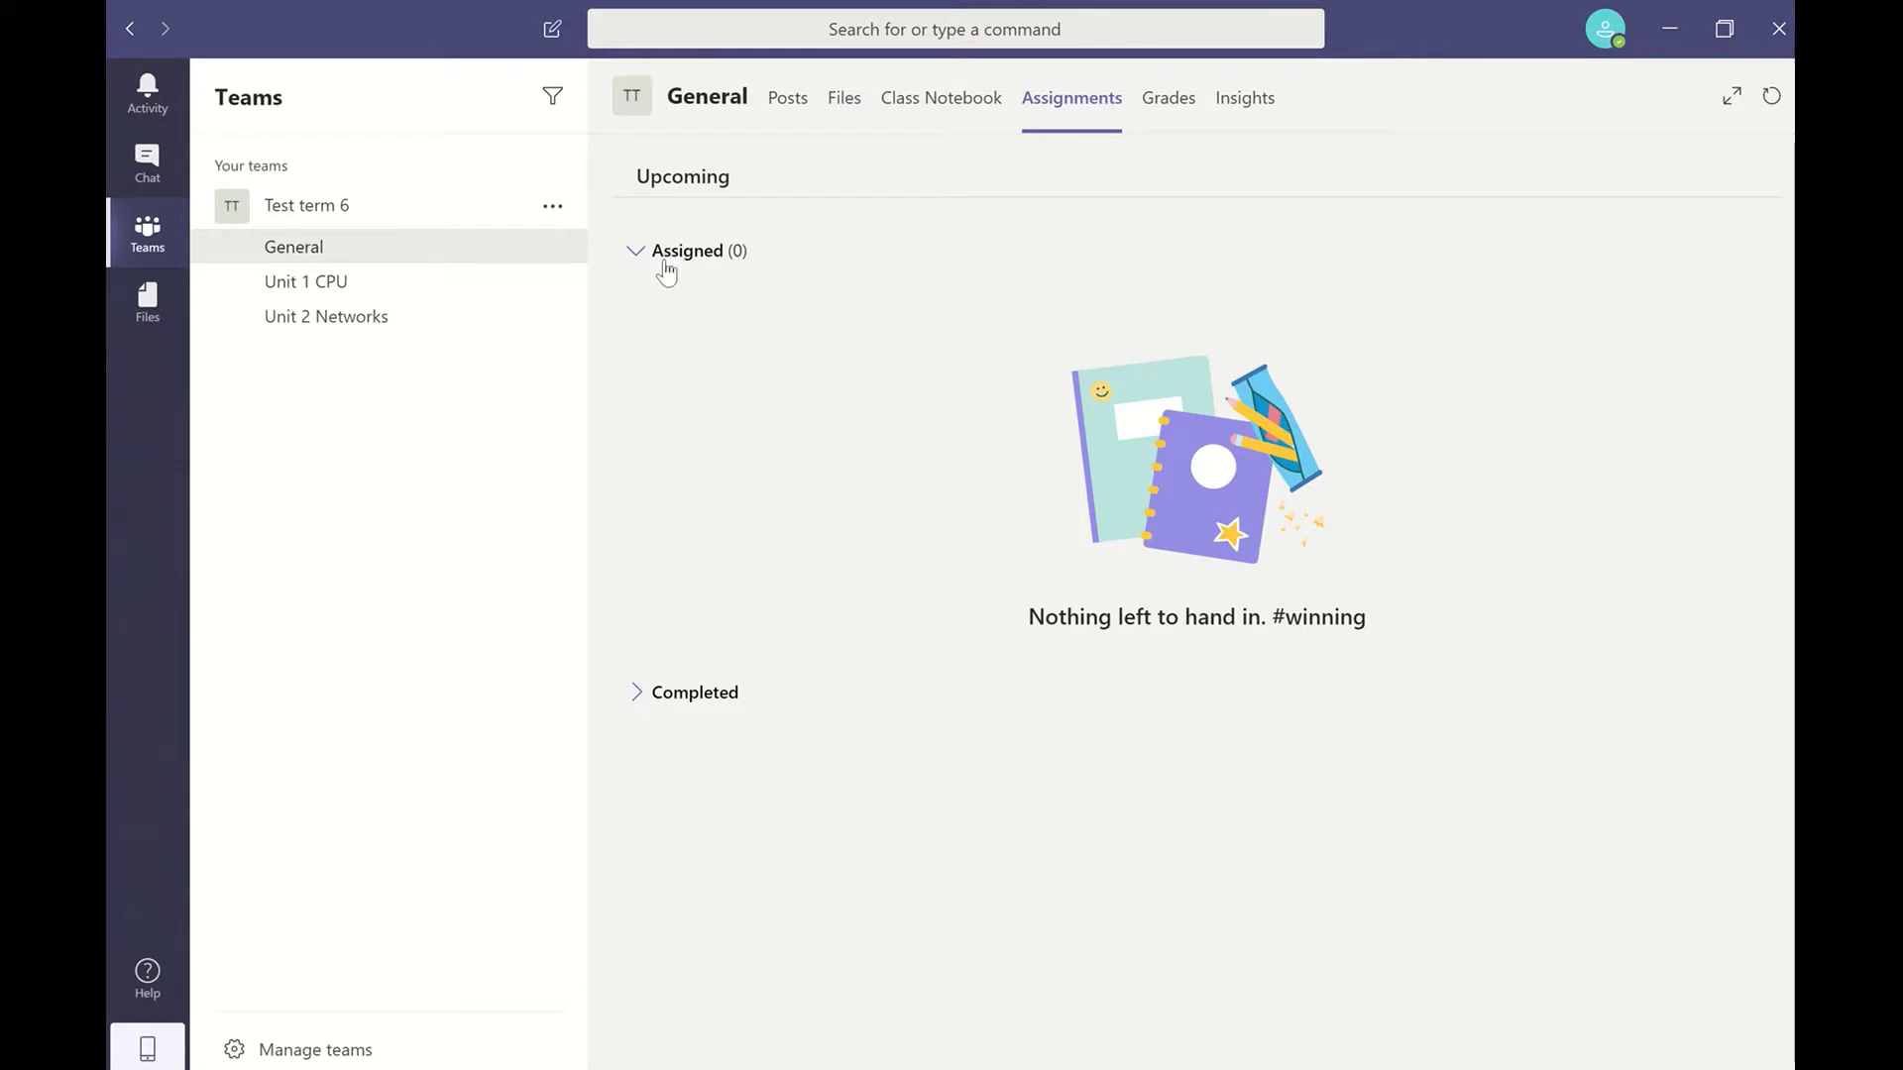
{"action": "left_click", "coordinate": [689, 711]}
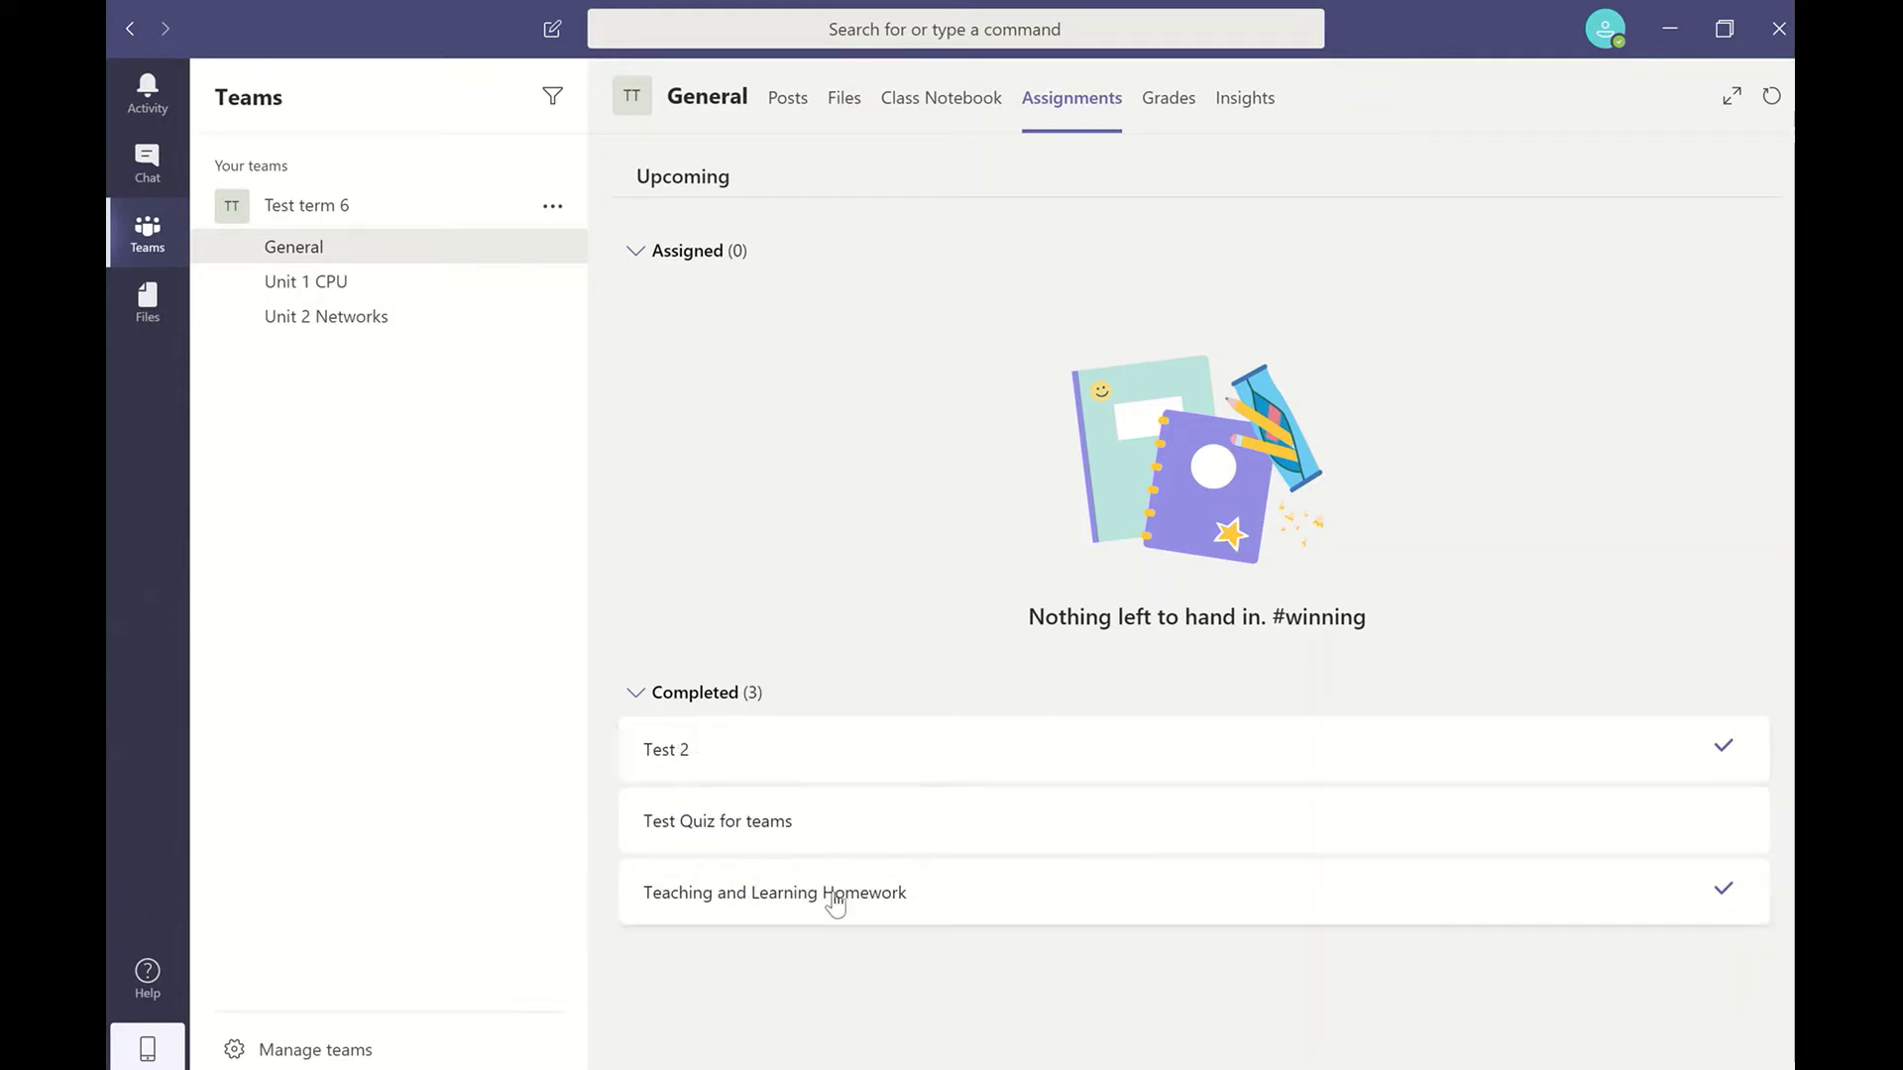
{"action": "left_click", "coordinate": [678, 755]}
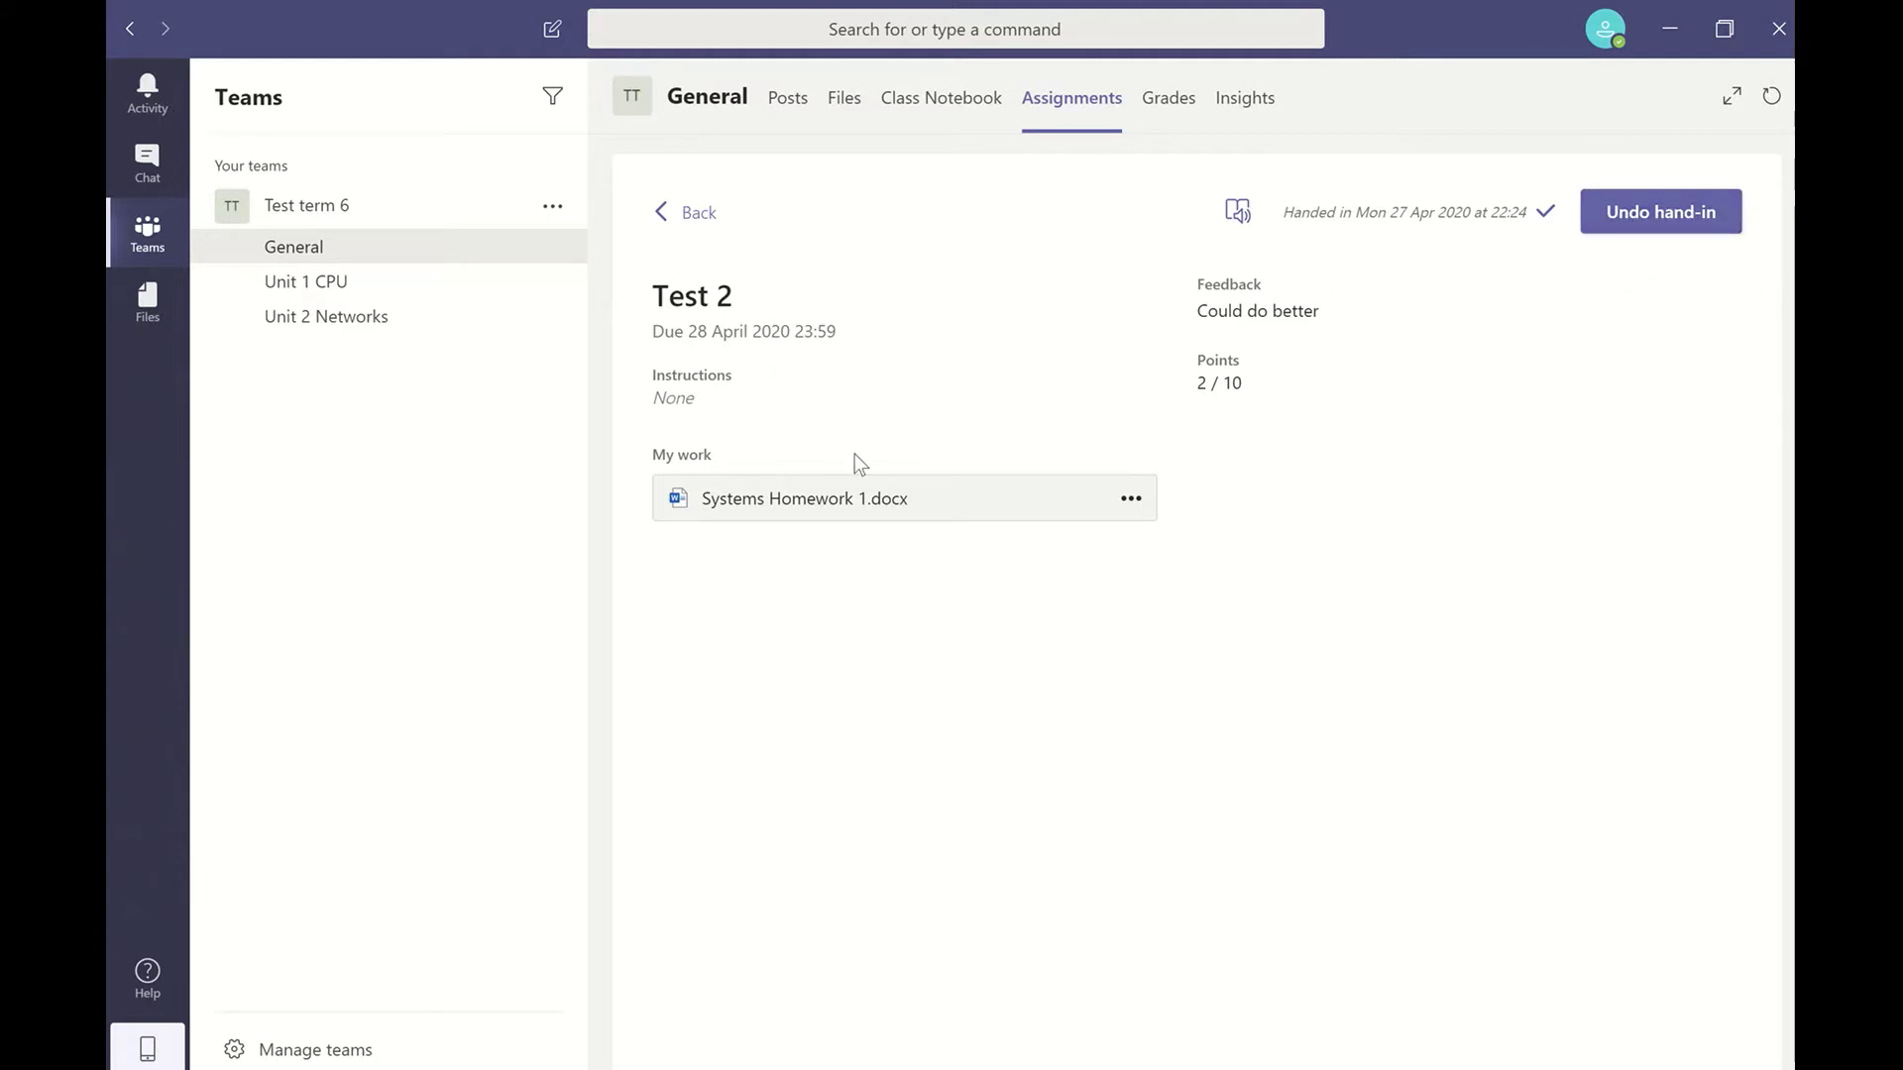
{"action": "left_click", "coordinate": [791, 506]}
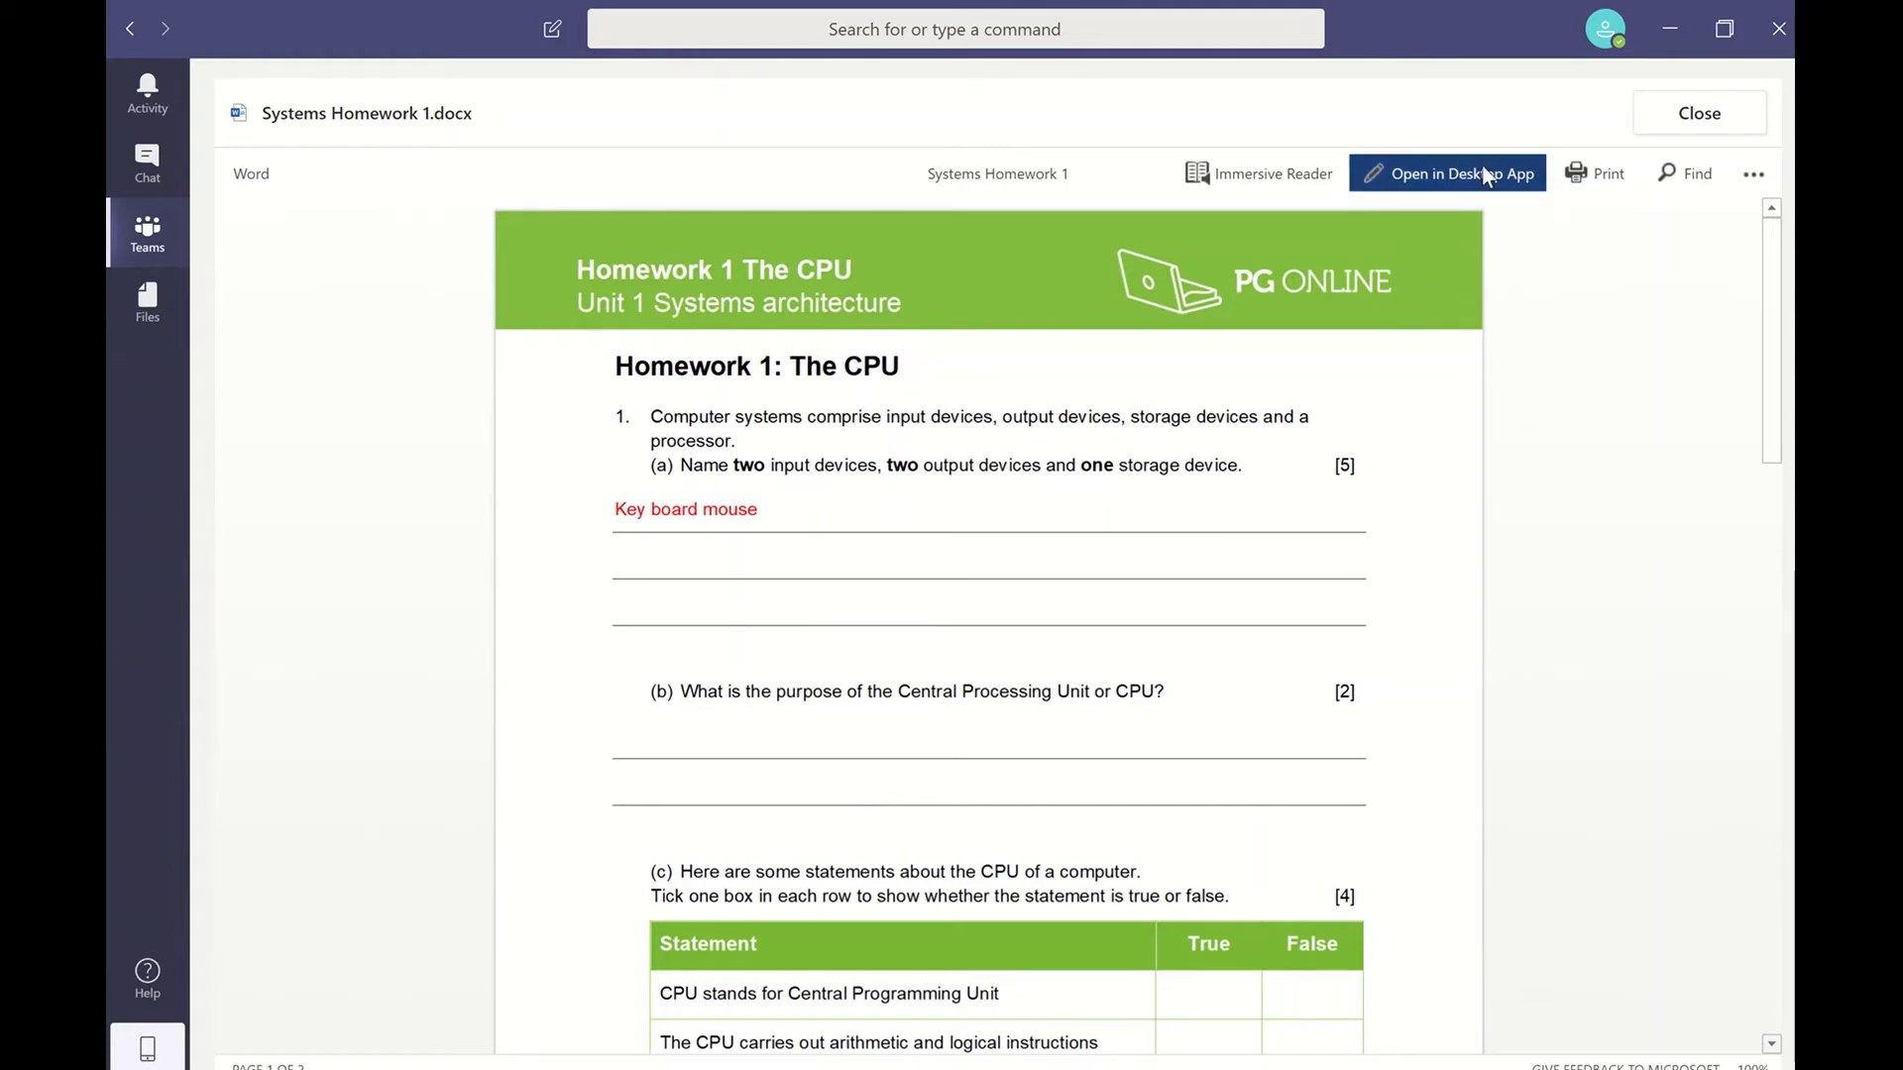
{"action": "left_click", "coordinate": [1683, 127]}
Undo the hand-in of Test 2 and open Systems Homework 1.docx for editing in the Word desktop app.
{"action": "left_click", "coordinate": [1671, 212]}
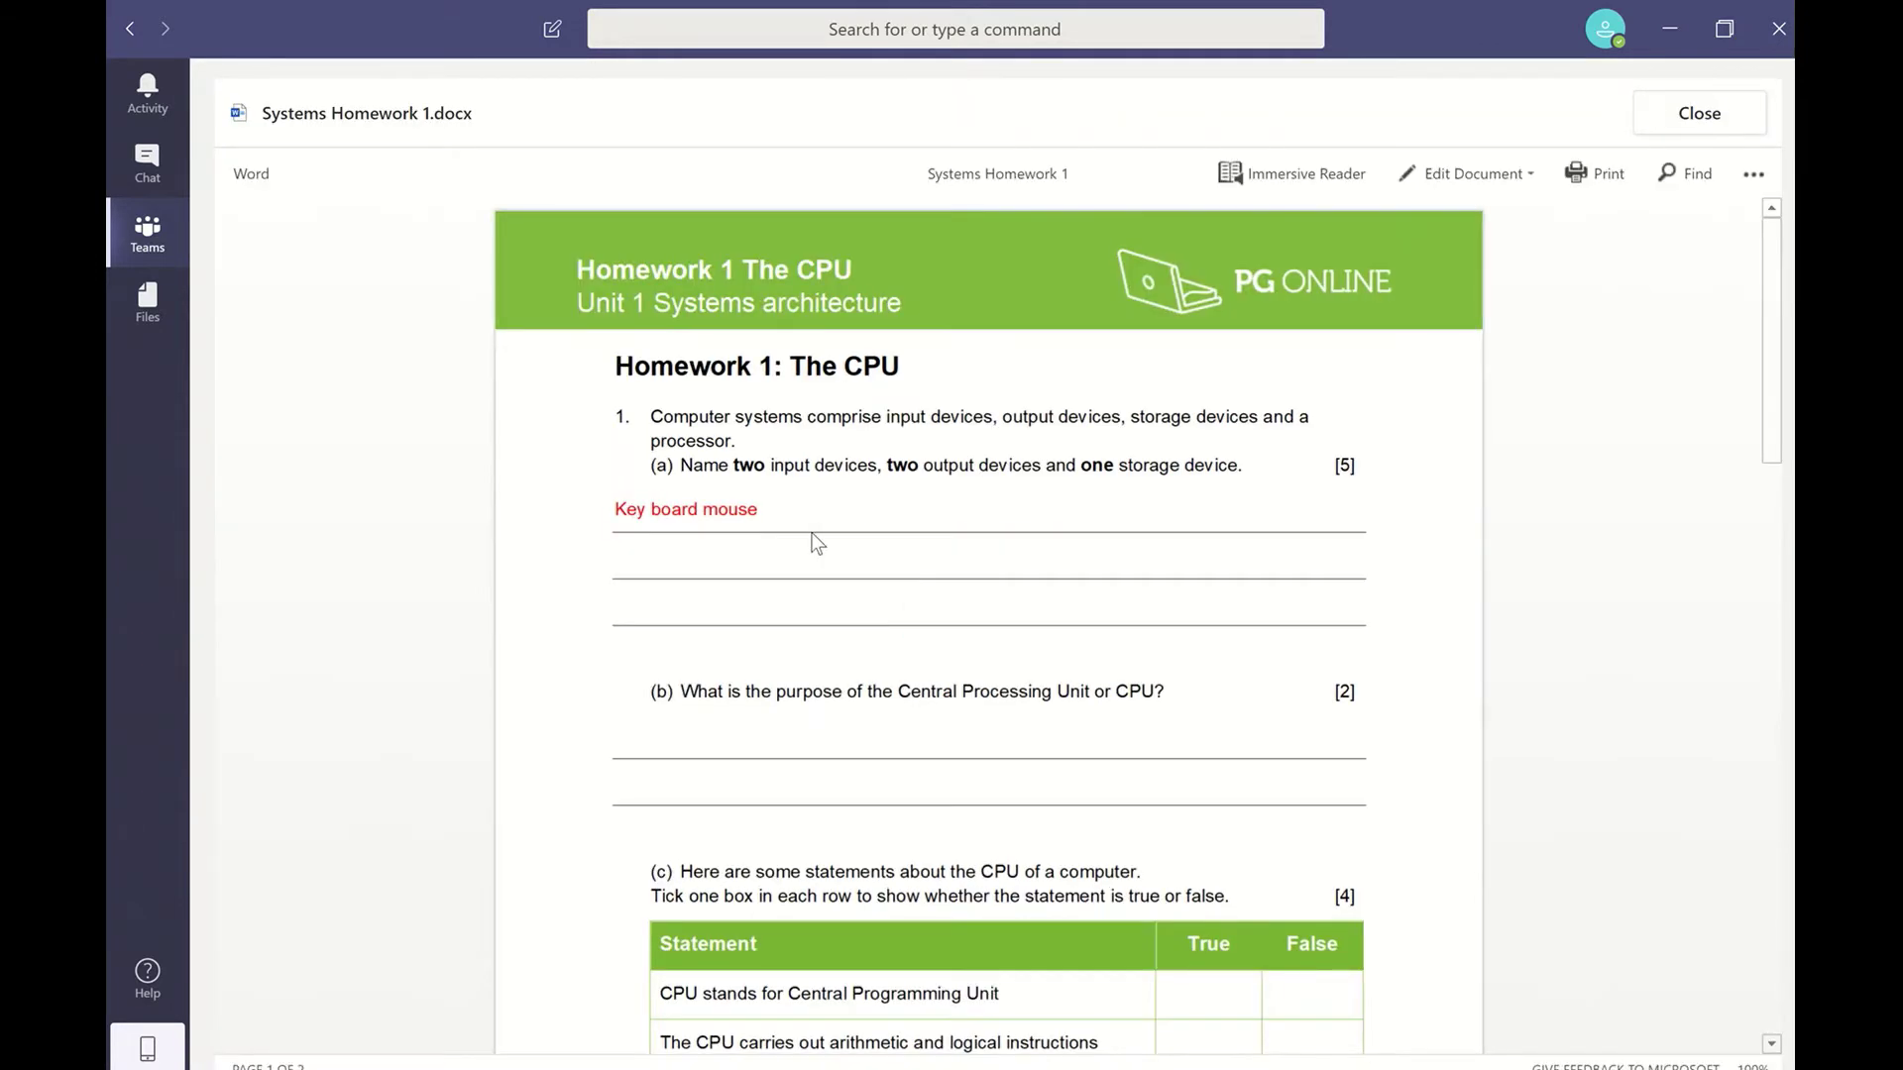
{"action": "left_click", "coordinate": [1447, 176]}
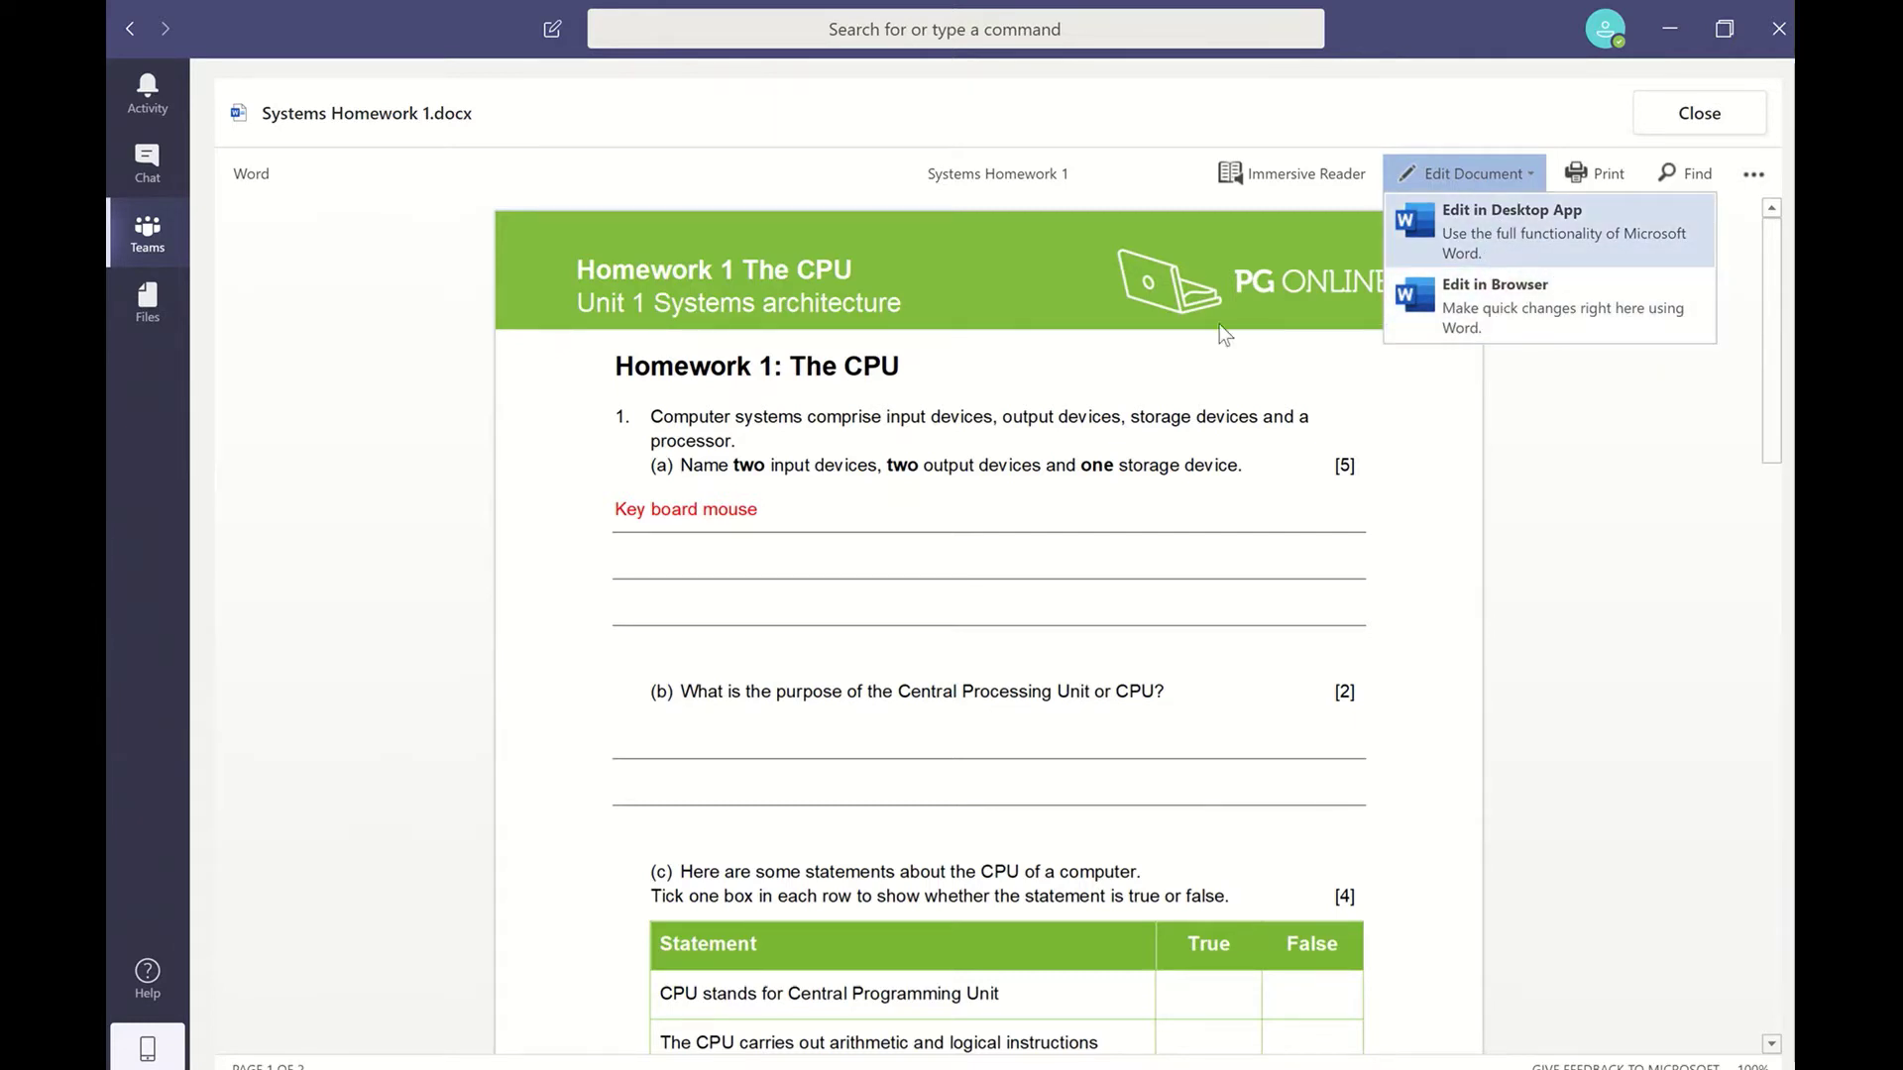
{"action": "left_click", "coordinate": [1478, 222]}
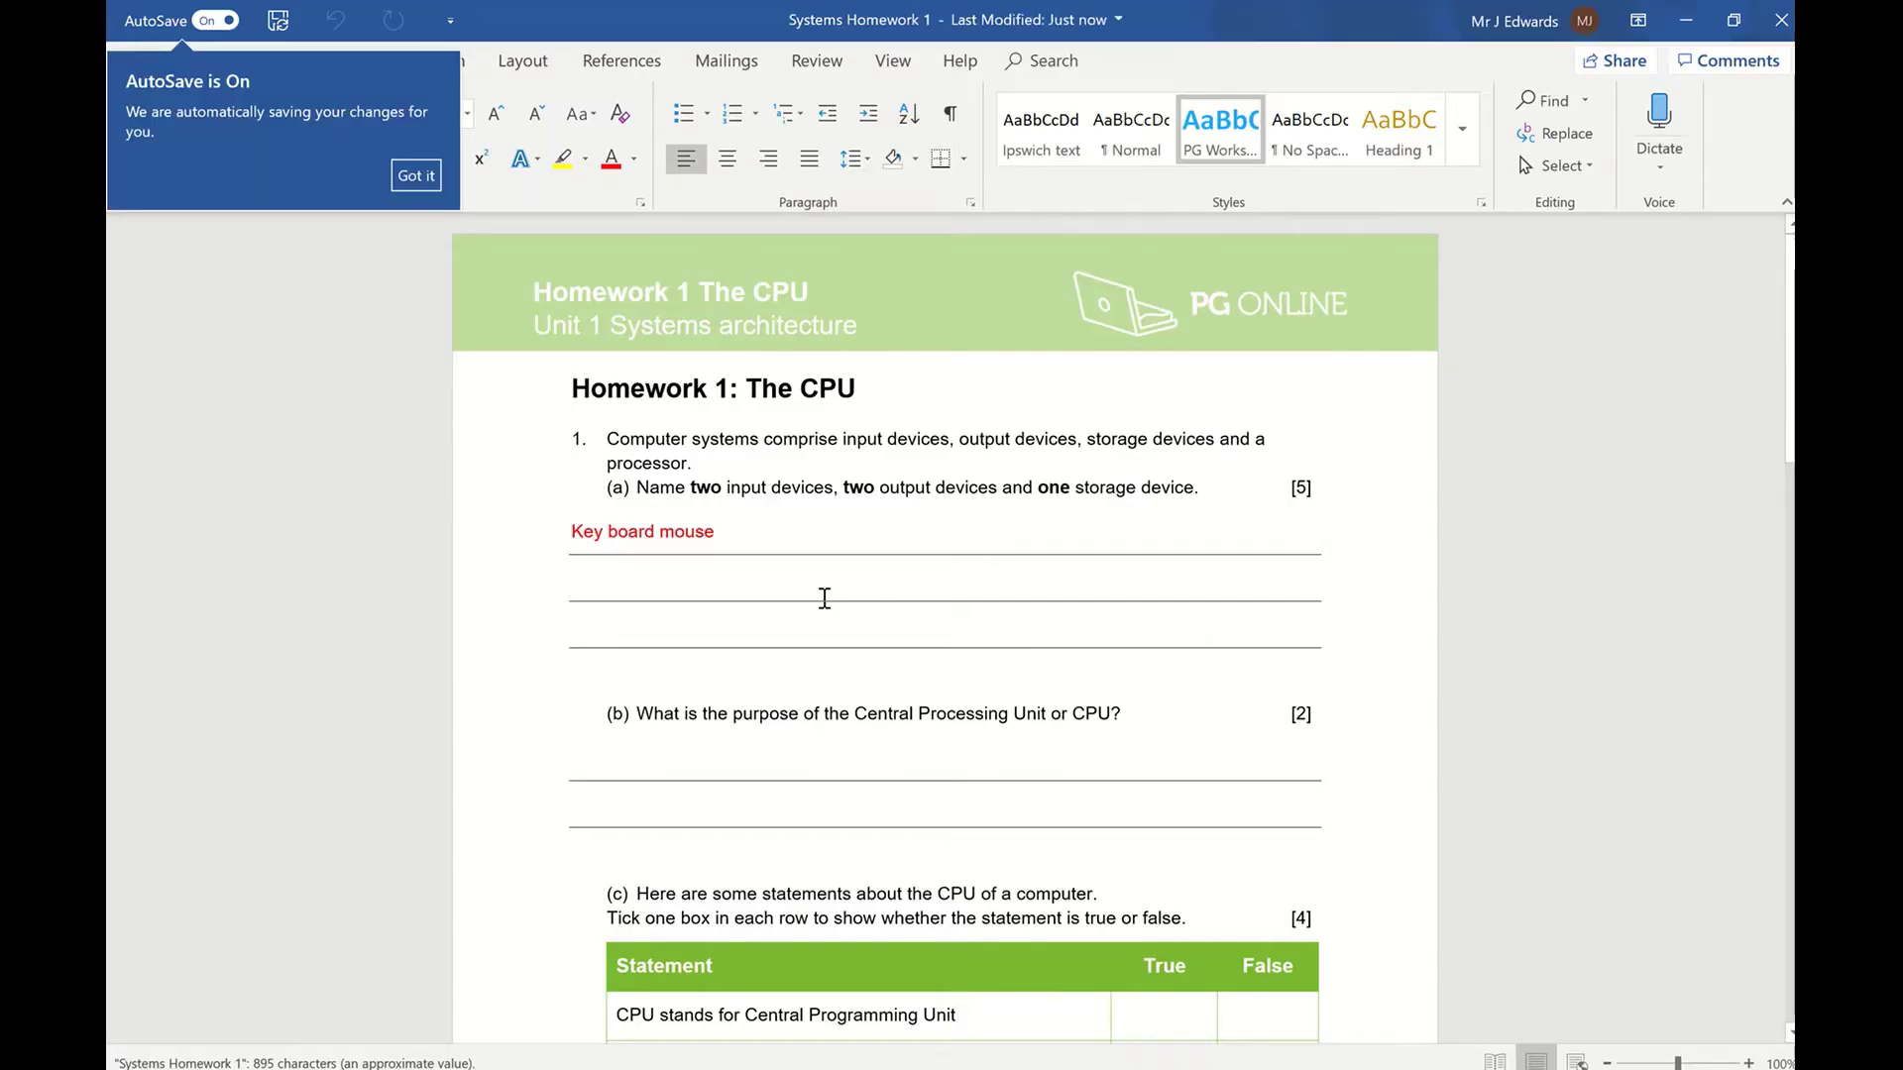
Add the answer "Printer" on the line below "Key board mouse" in question 1(a), and close the document back to the assignment.
{"action": "left_click", "coordinate": [759, 579]}
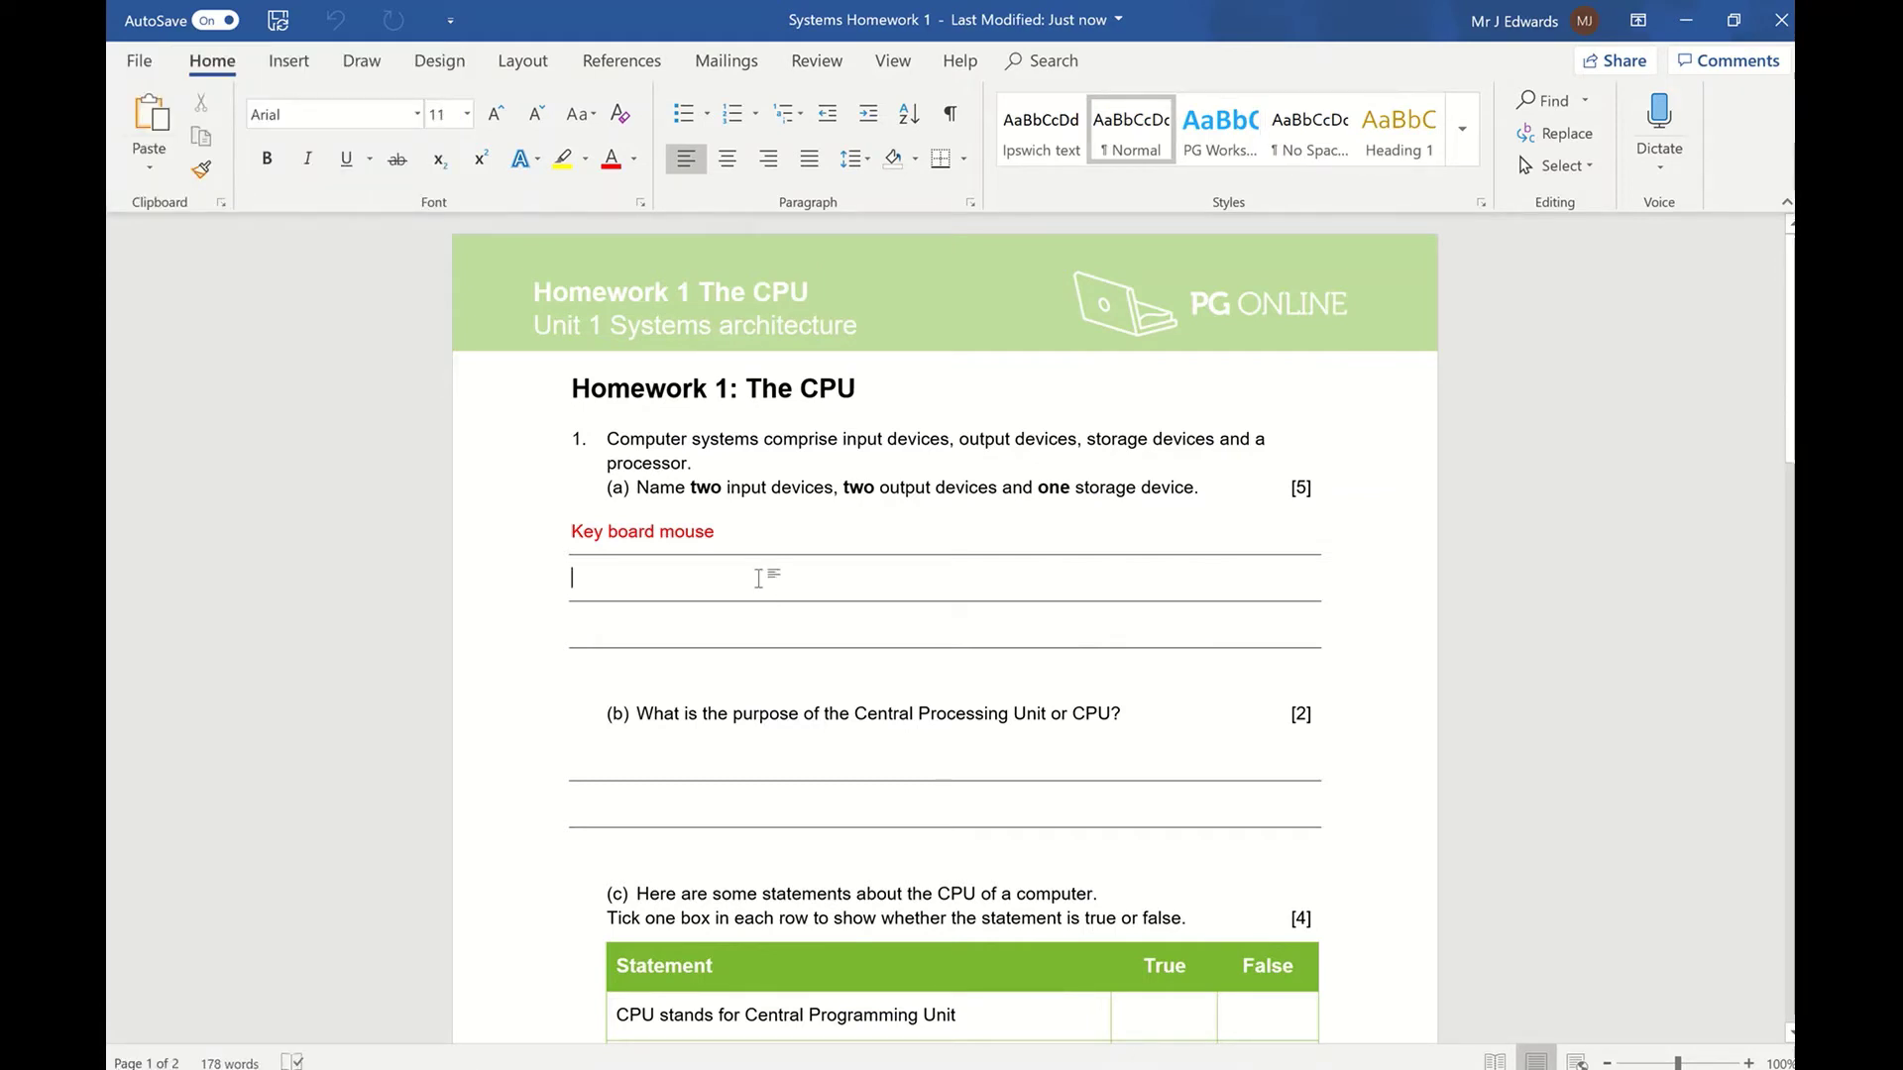
{"action": "type", "text": "rinter"}
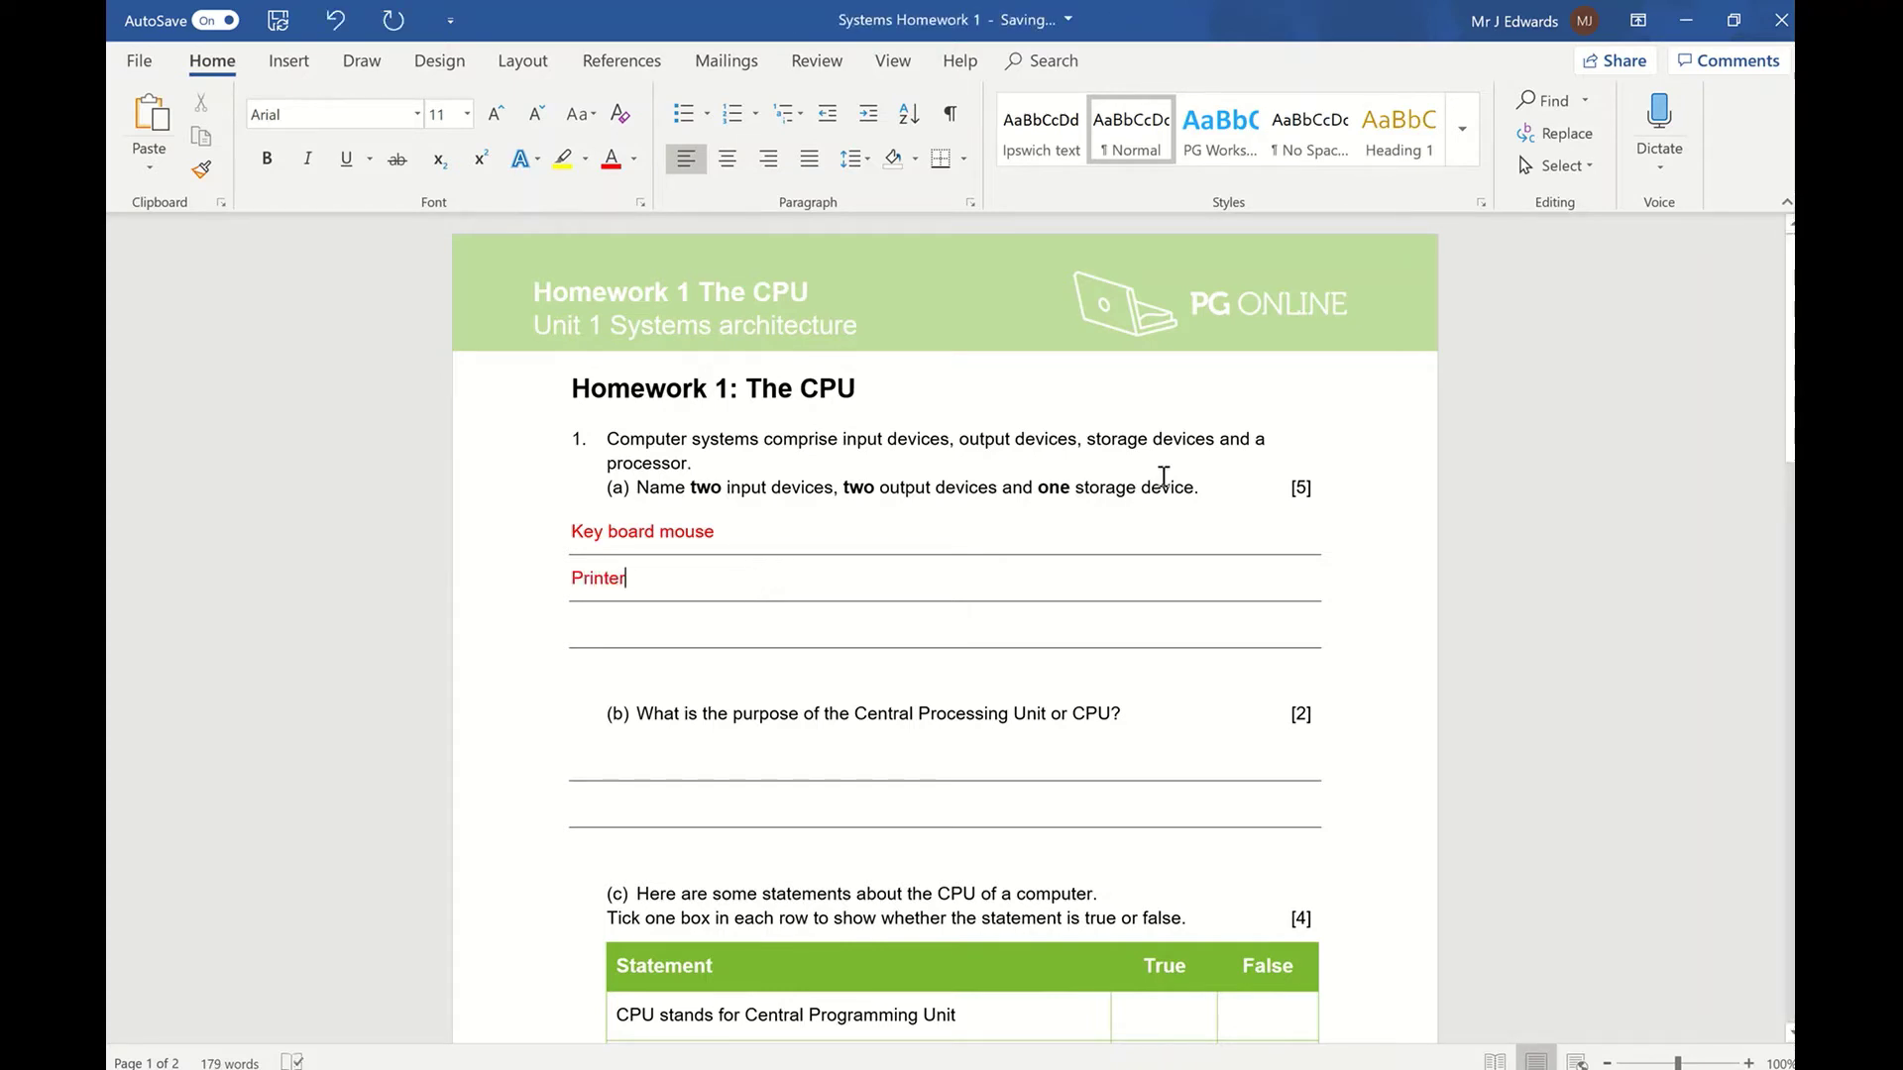
{"action": "left_click", "coordinate": [1775, 23]}
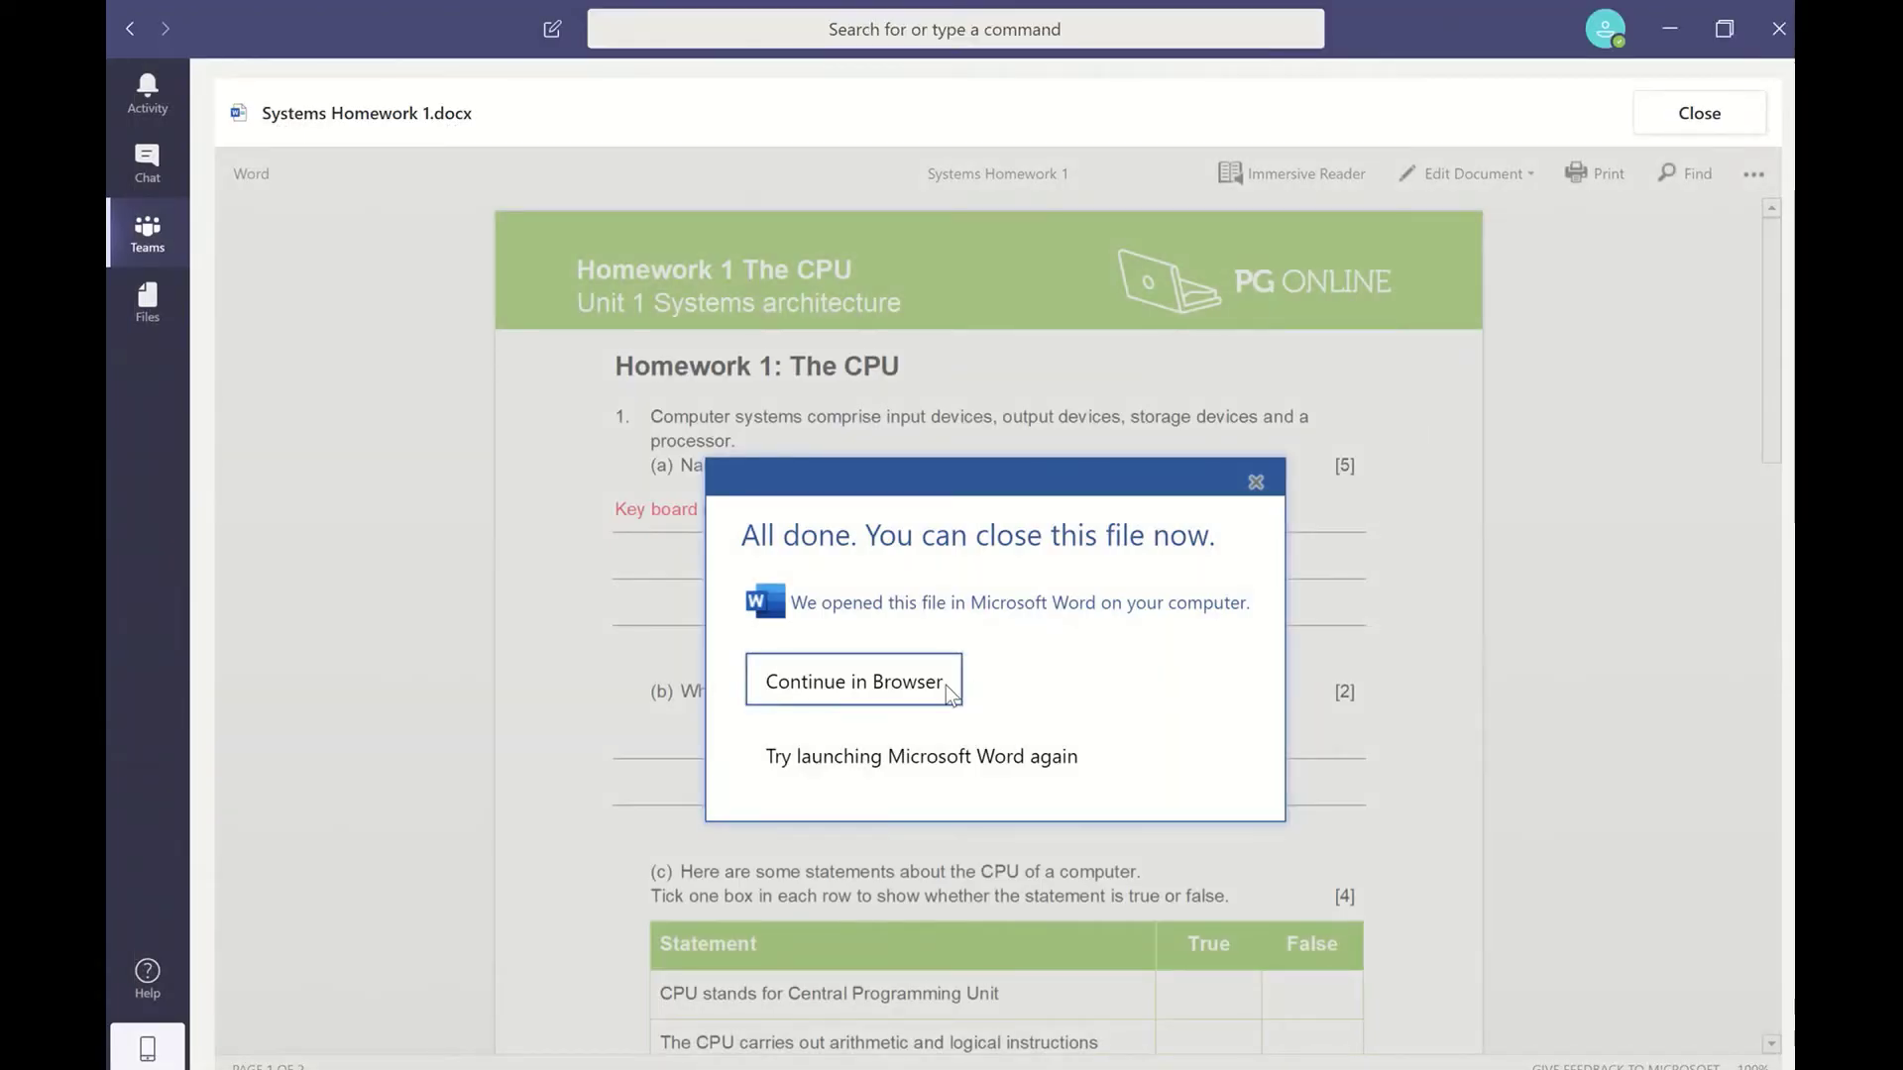
{"action": "left_click", "coordinate": [853, 689]}
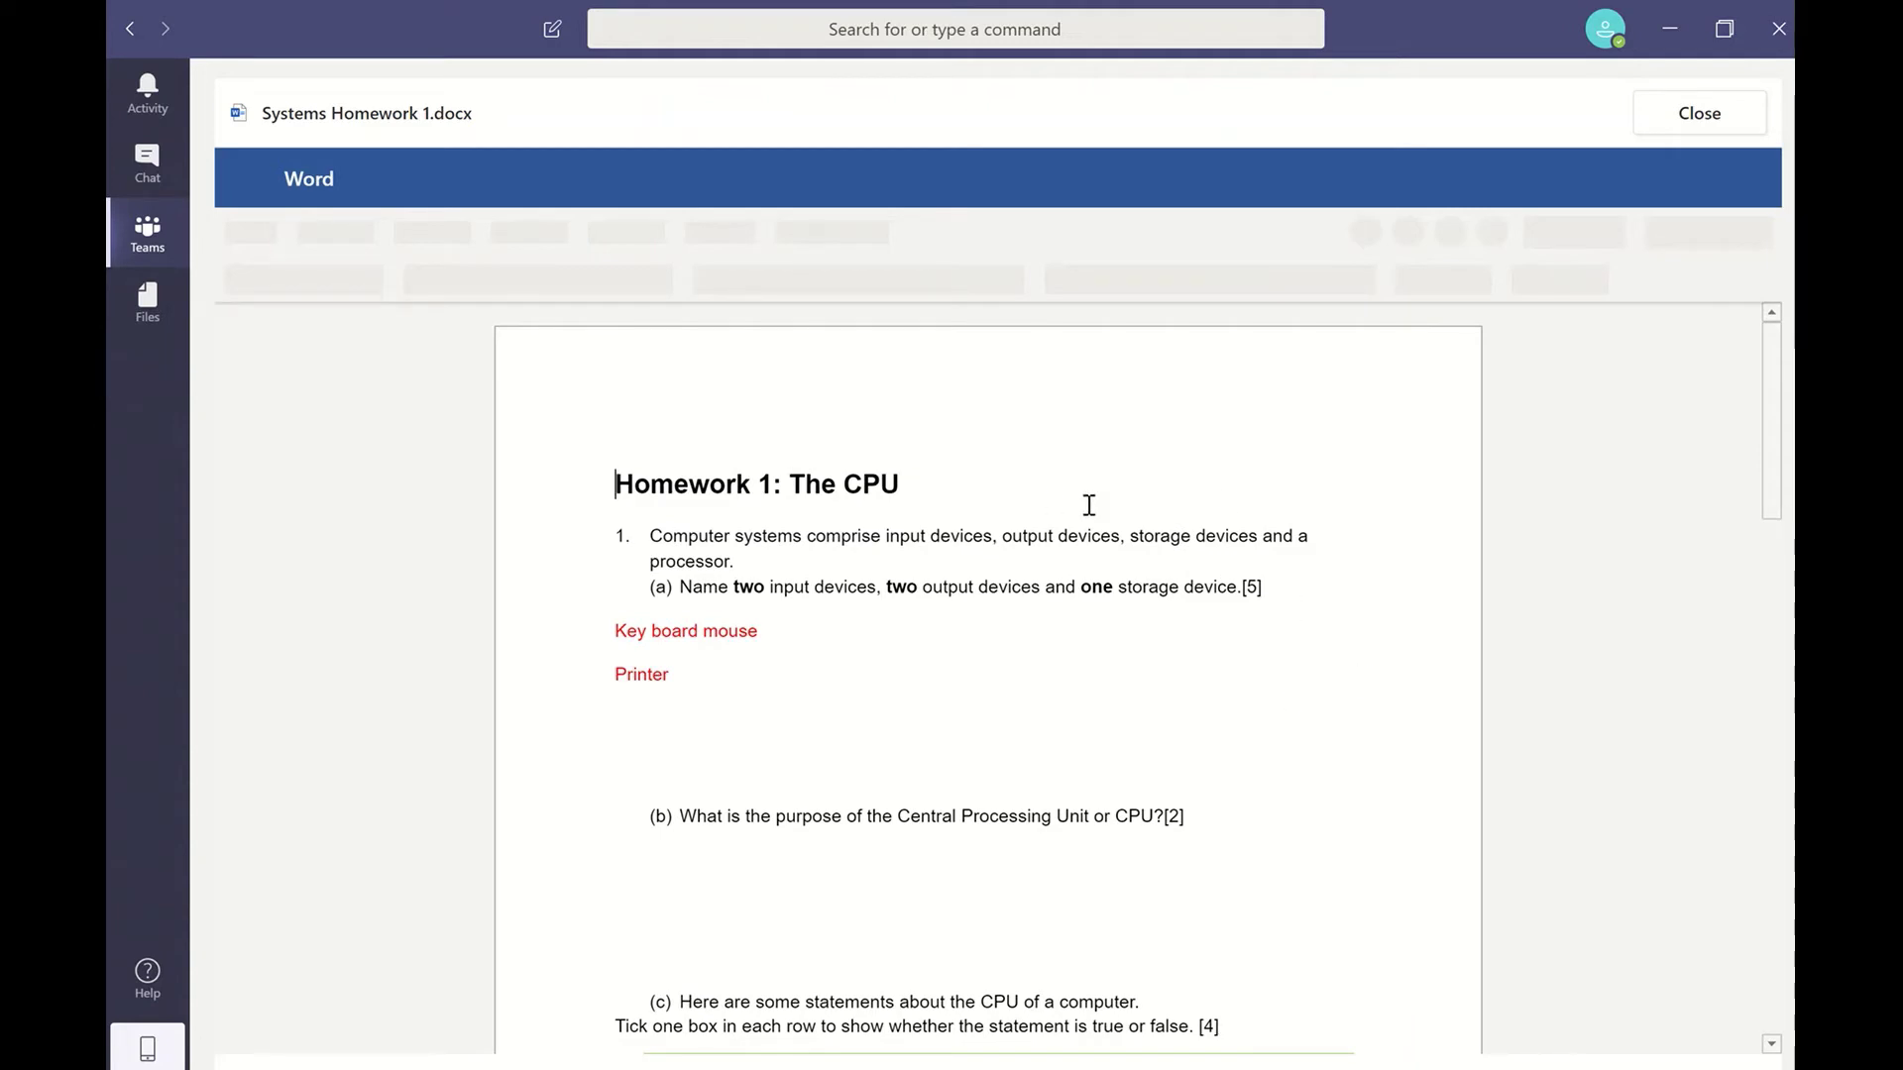
{"action": "left_click", "coordinate": [1700, 116]}
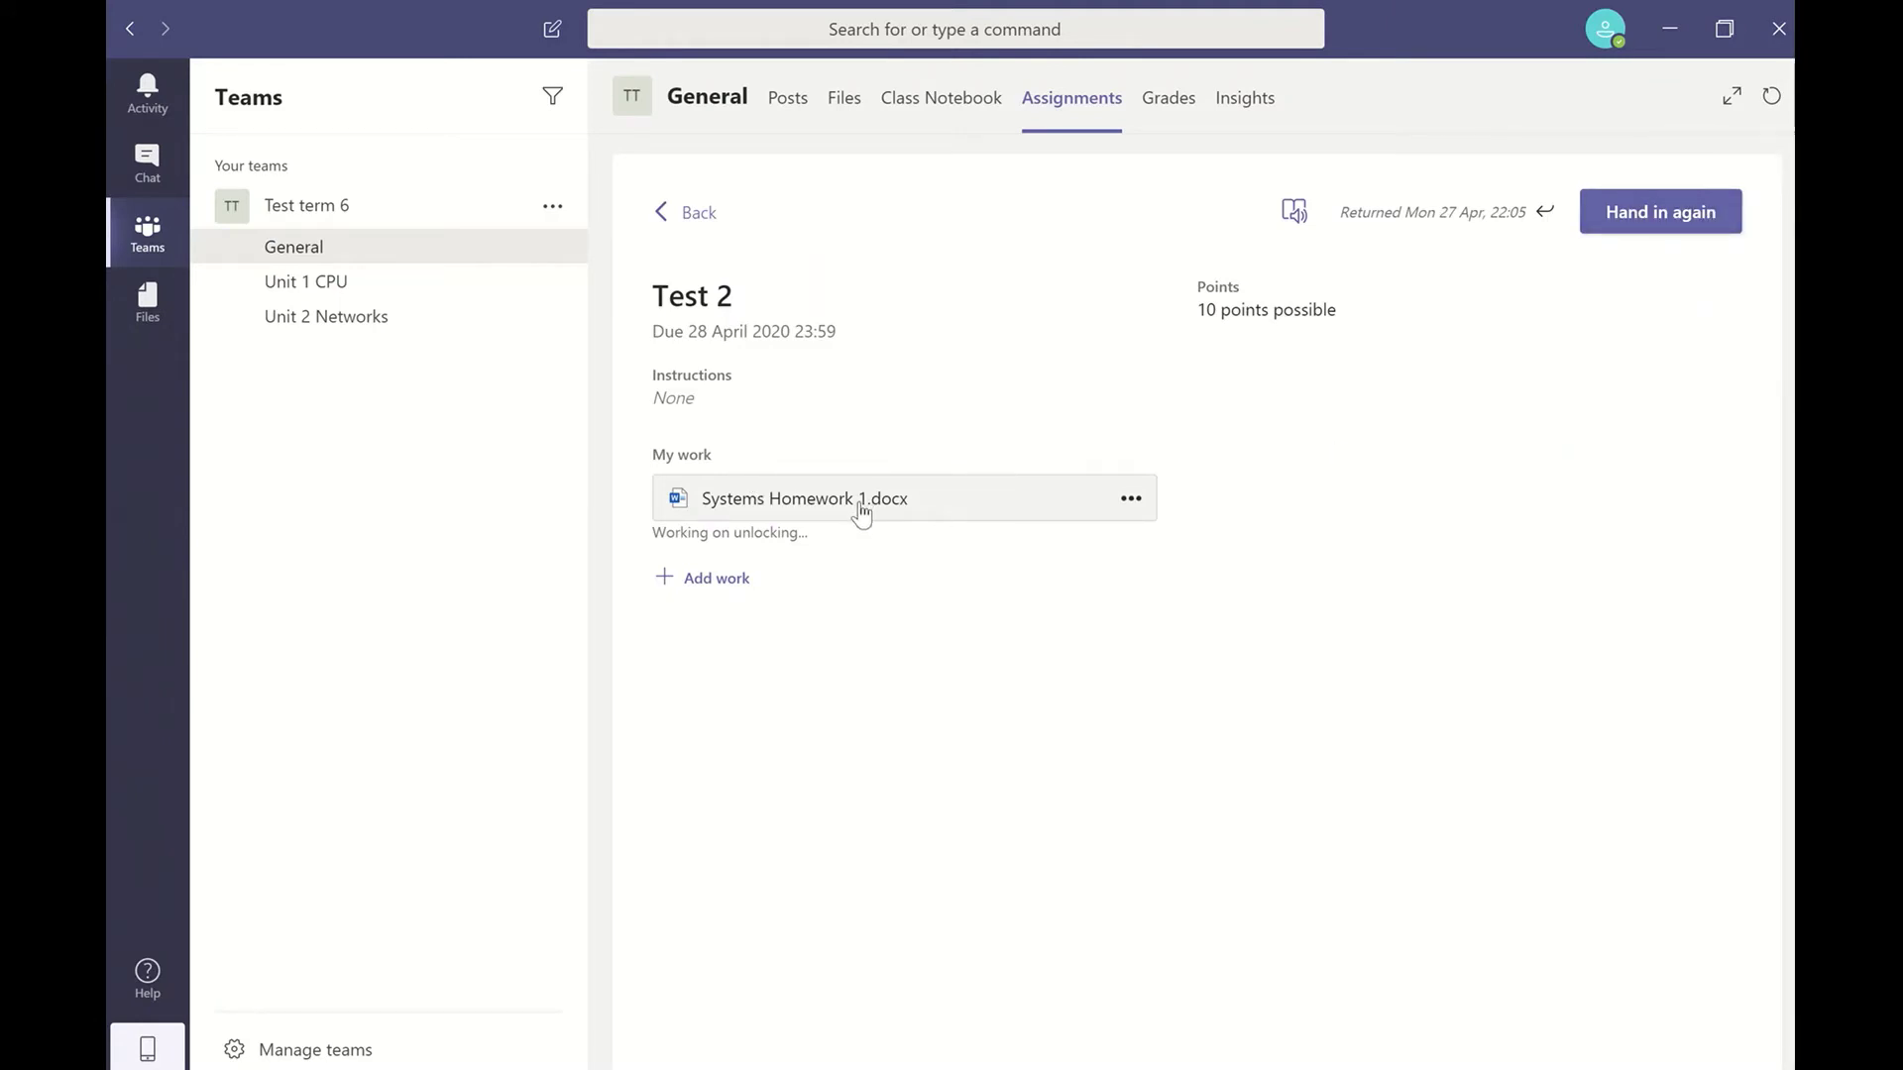
Reopen Systems Homework 1.docx within Teams and switch it to browser editing.
{"action": "left_click", "coordinate": [1131, 499]}
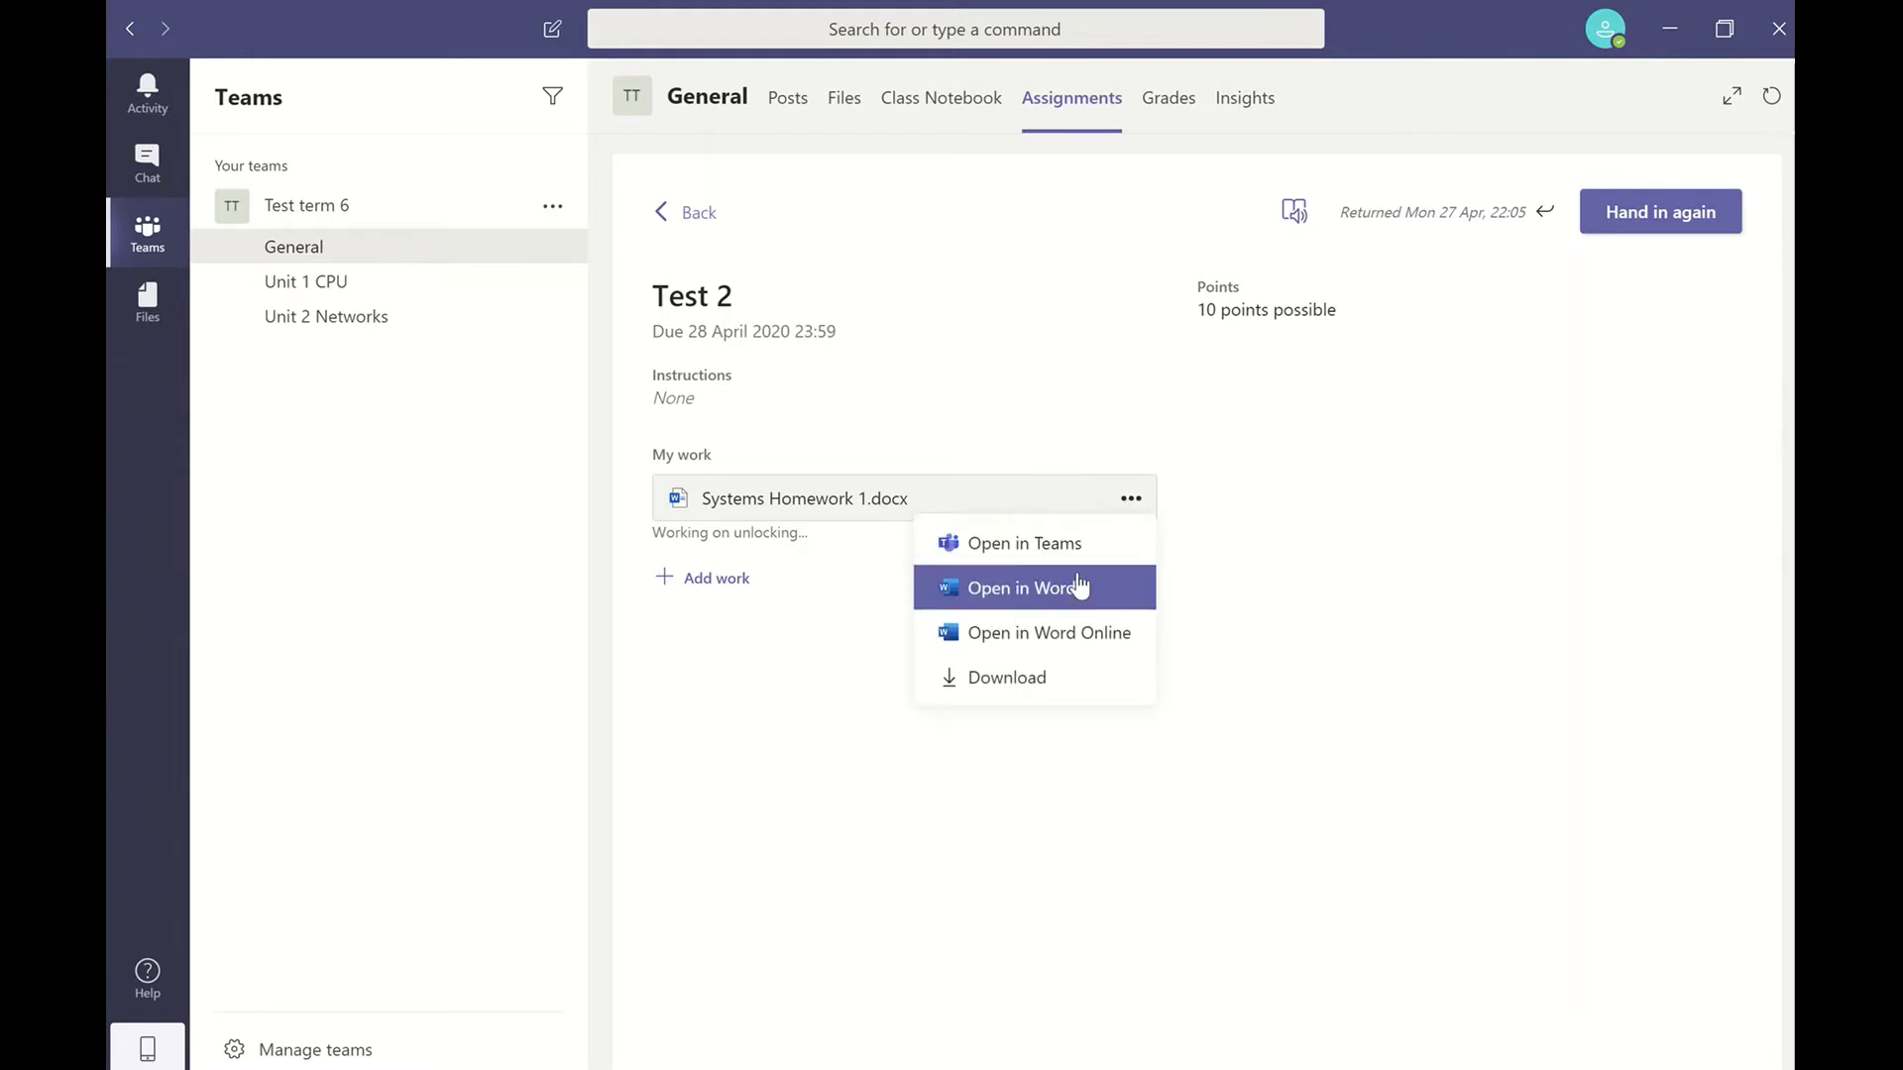
{"action": "left_click", "coordinate": [1017, 555]}
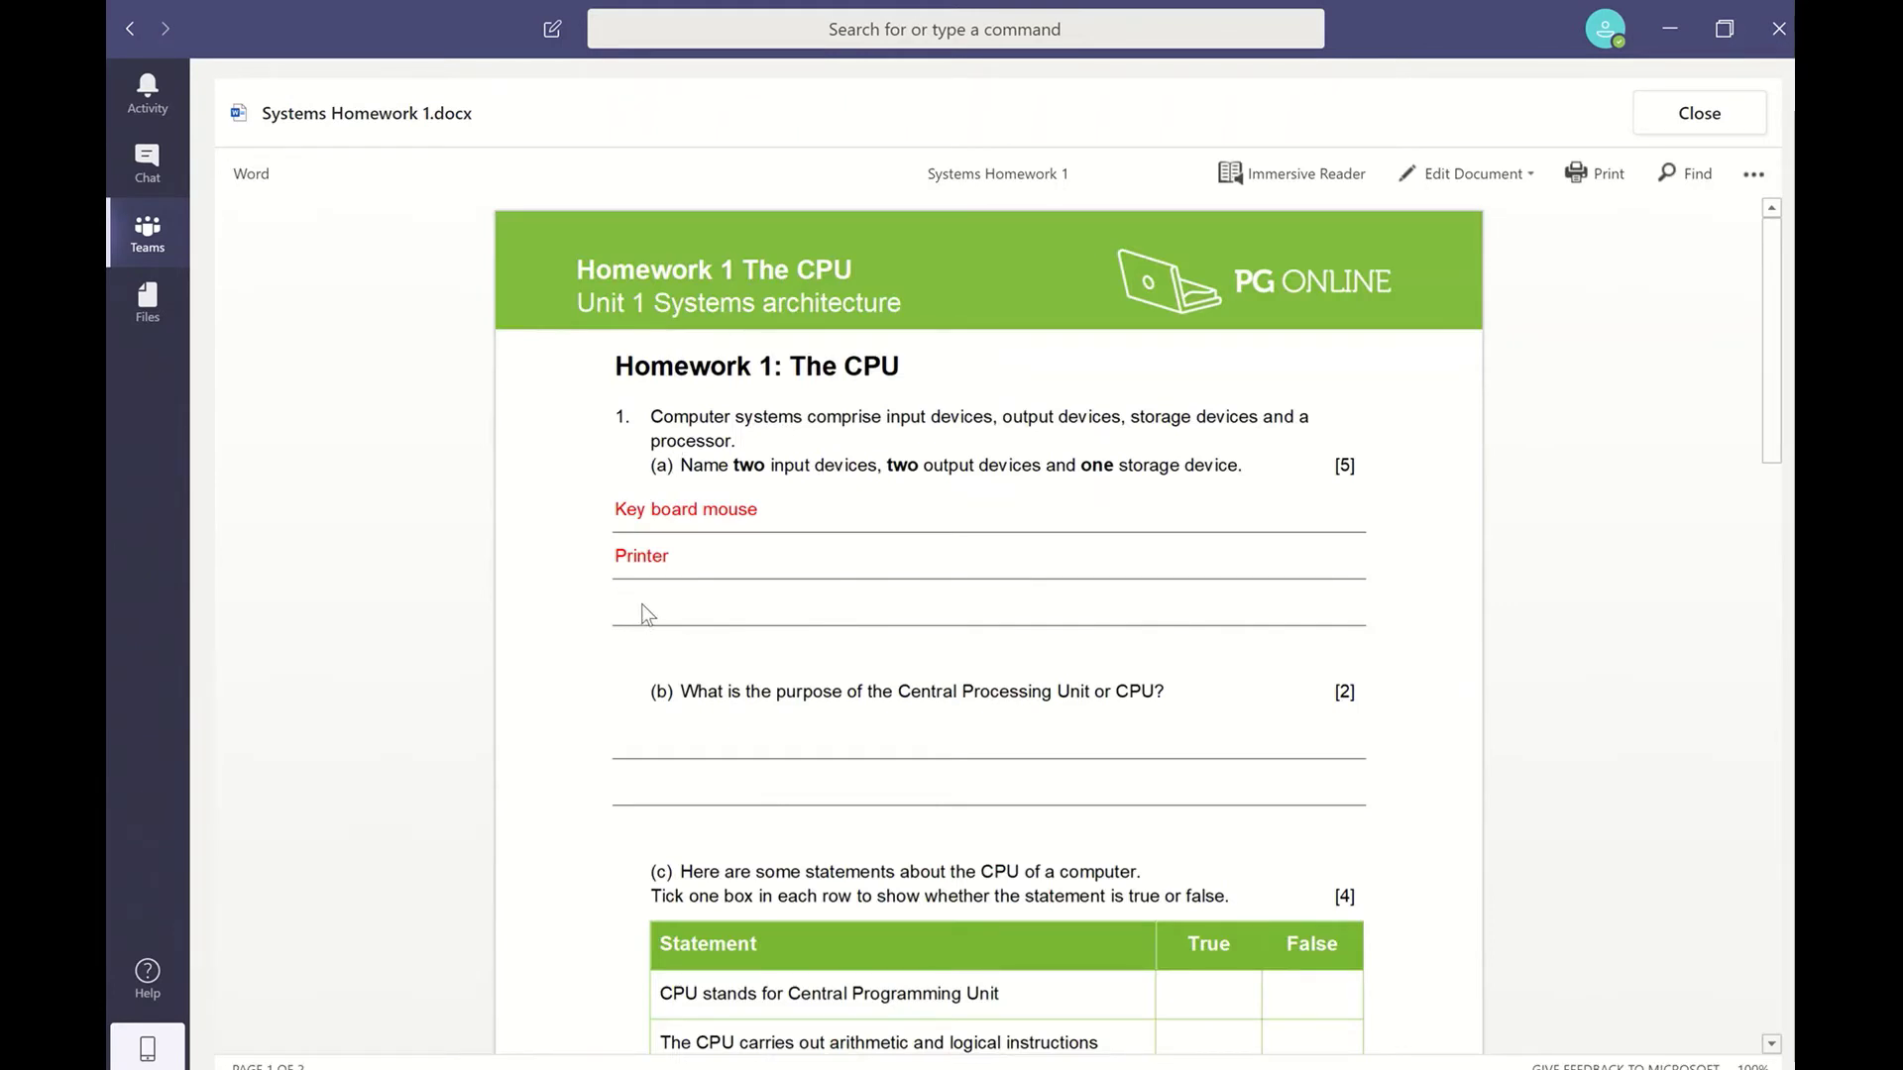
{"action": "left_click", "coordinate": [1467, 180]}
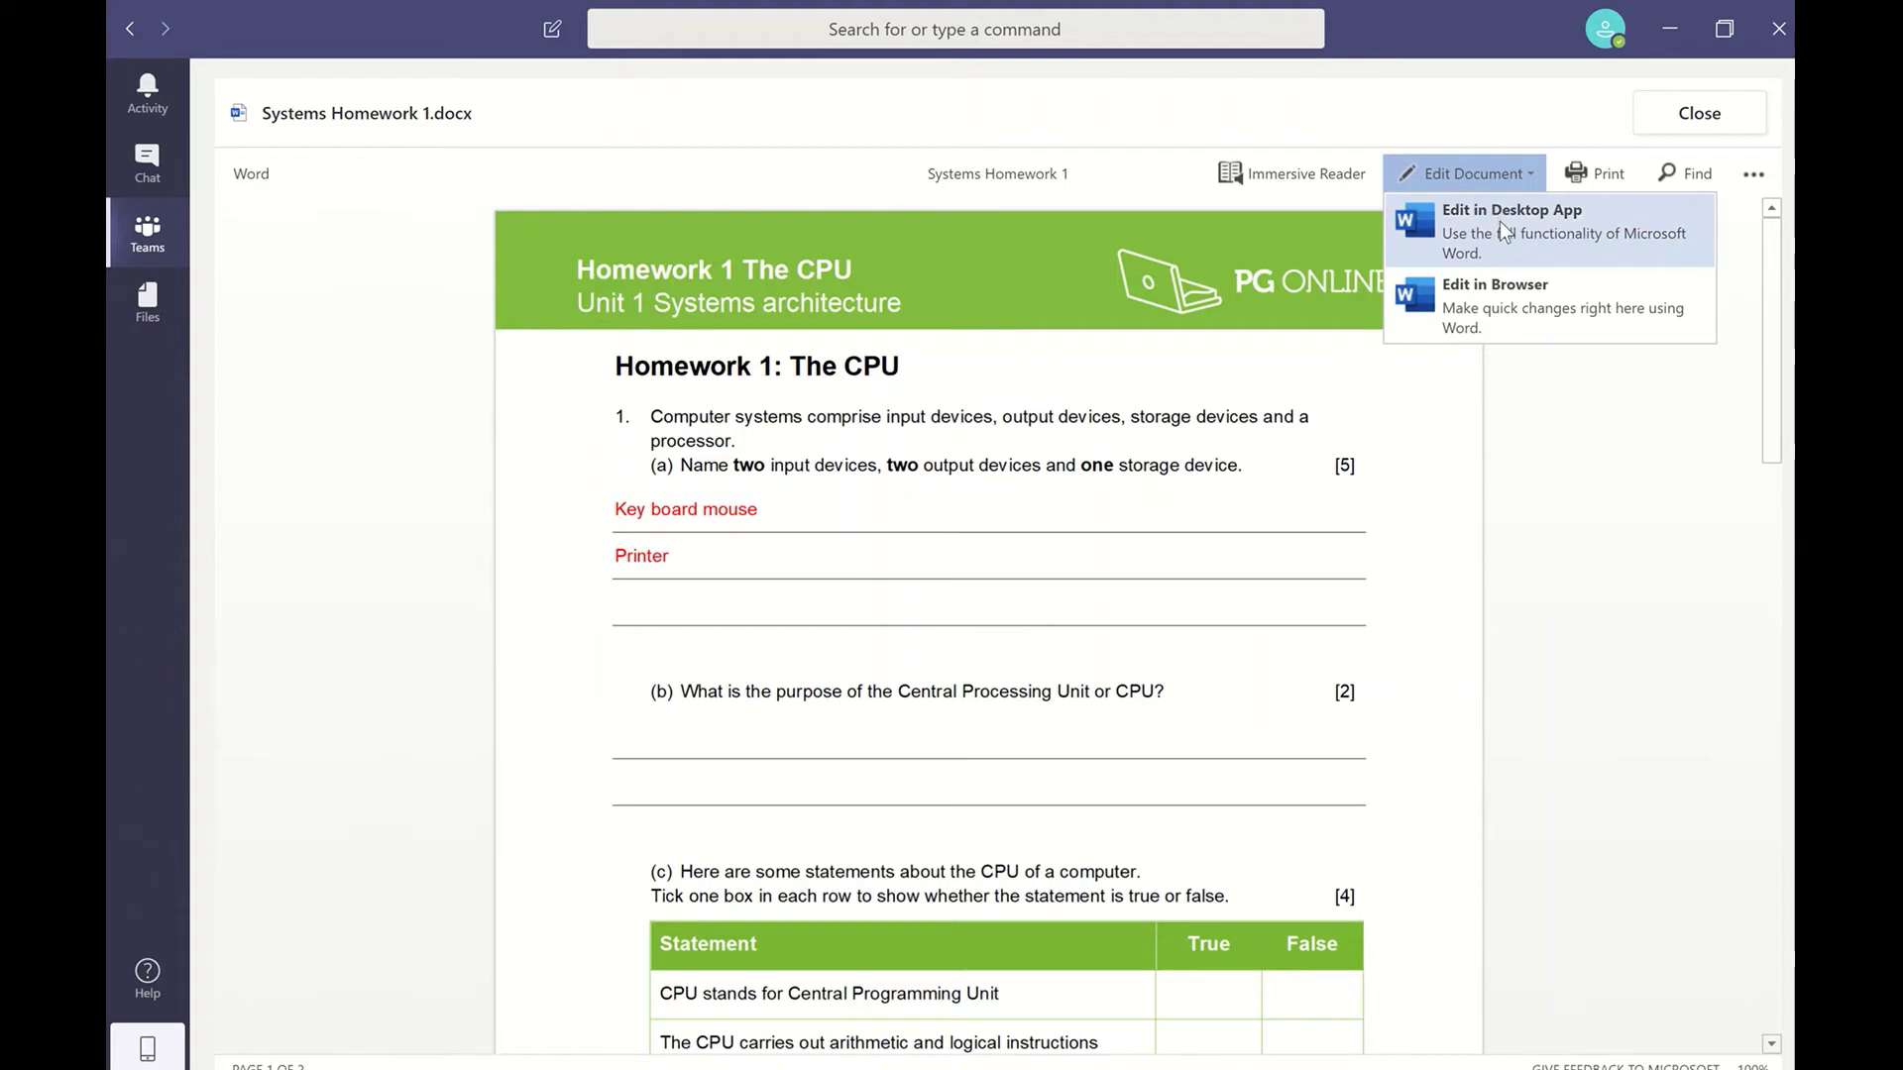
{"action": "left_click", "coordinate": [1517, 303]}
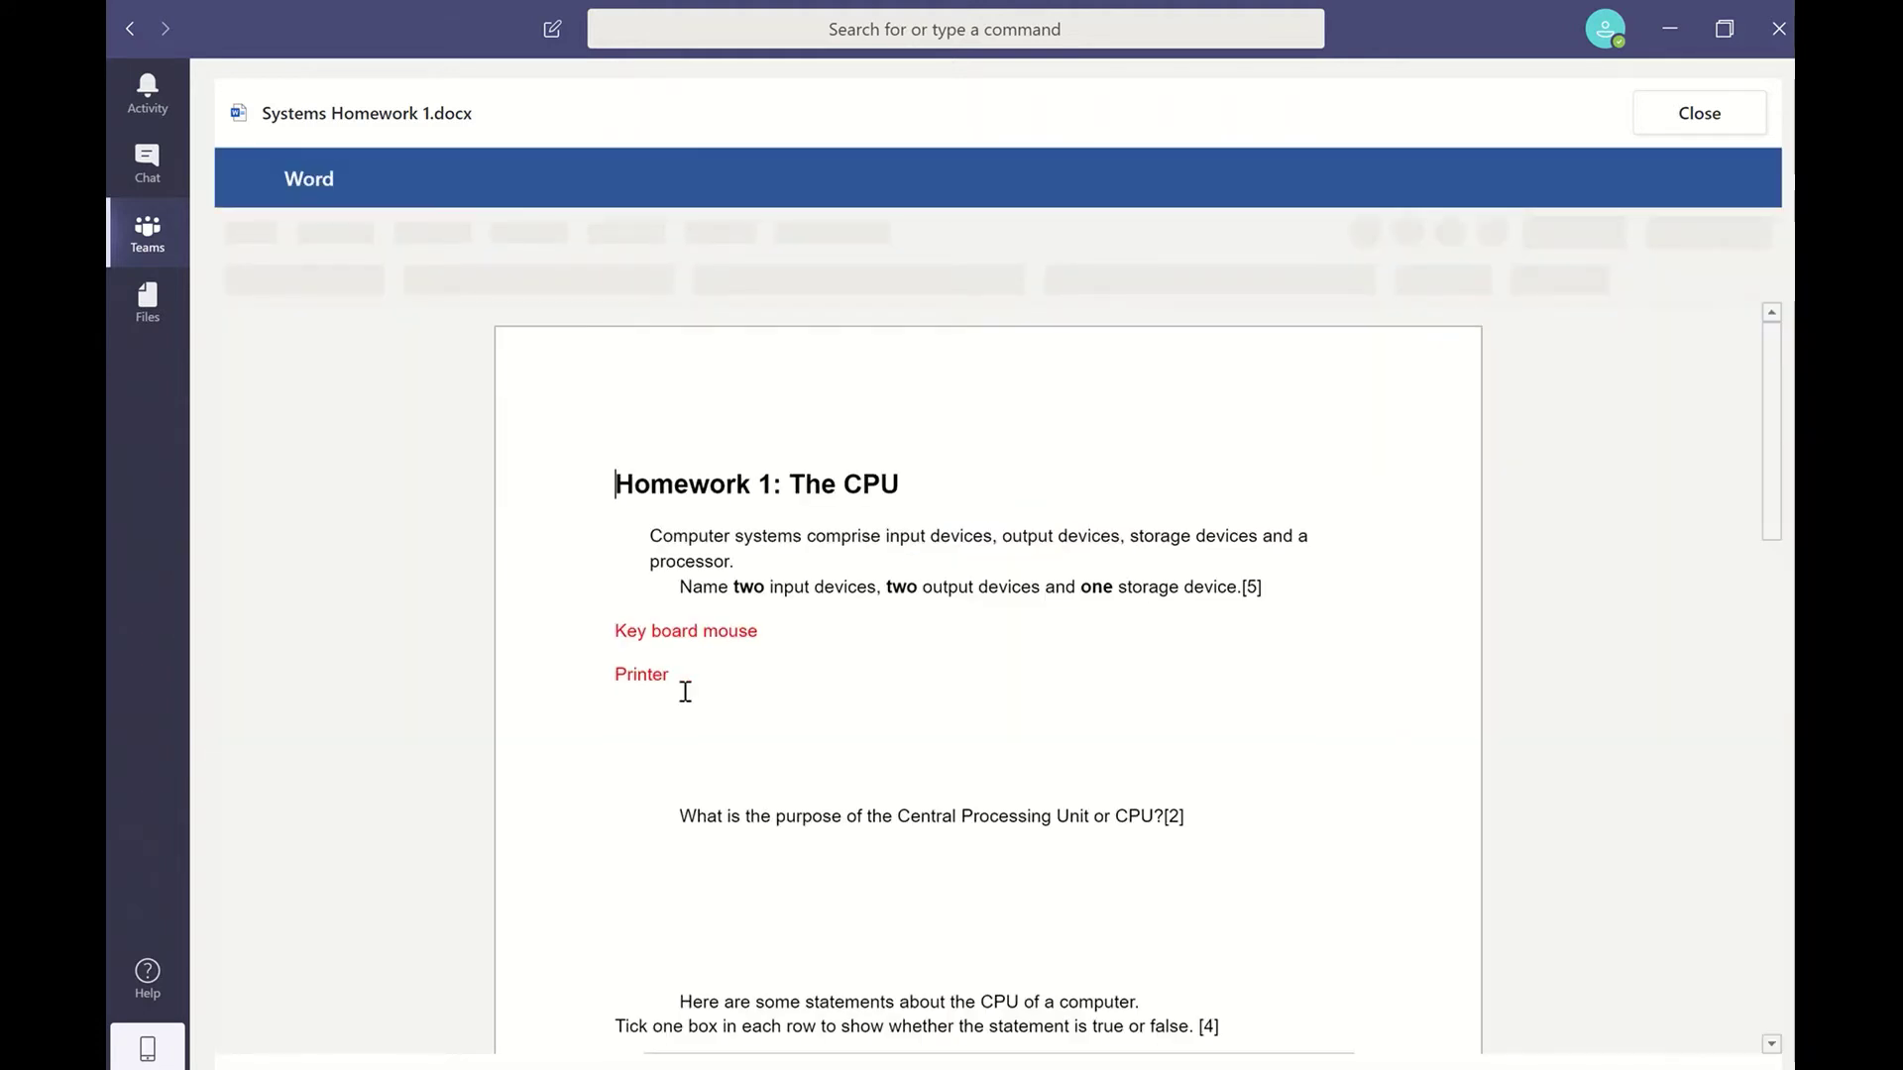
Add the answer "Hard Drive" on a new line below "Printer" in question 1(a), and close the document.
{"action": "left_click", "coordinate": [680, 688]}
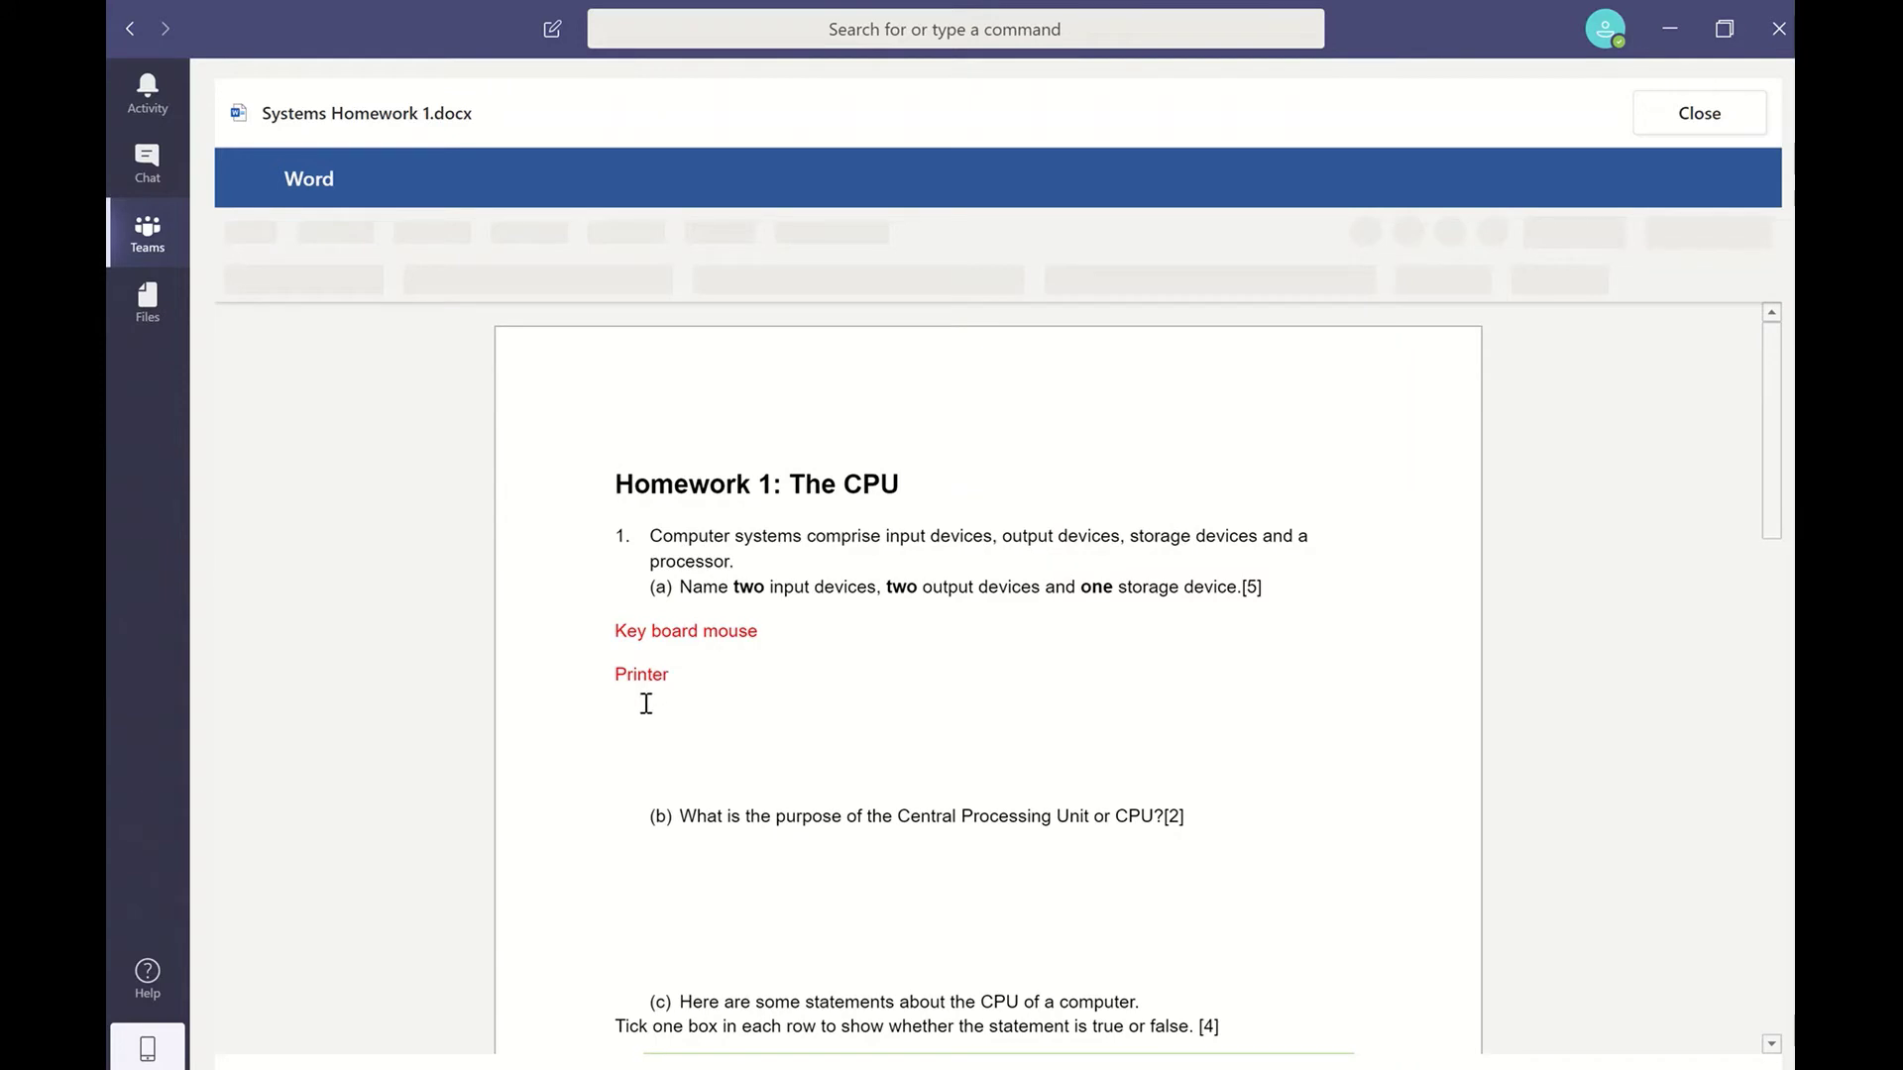
{"action": "key", "text": "Return"}
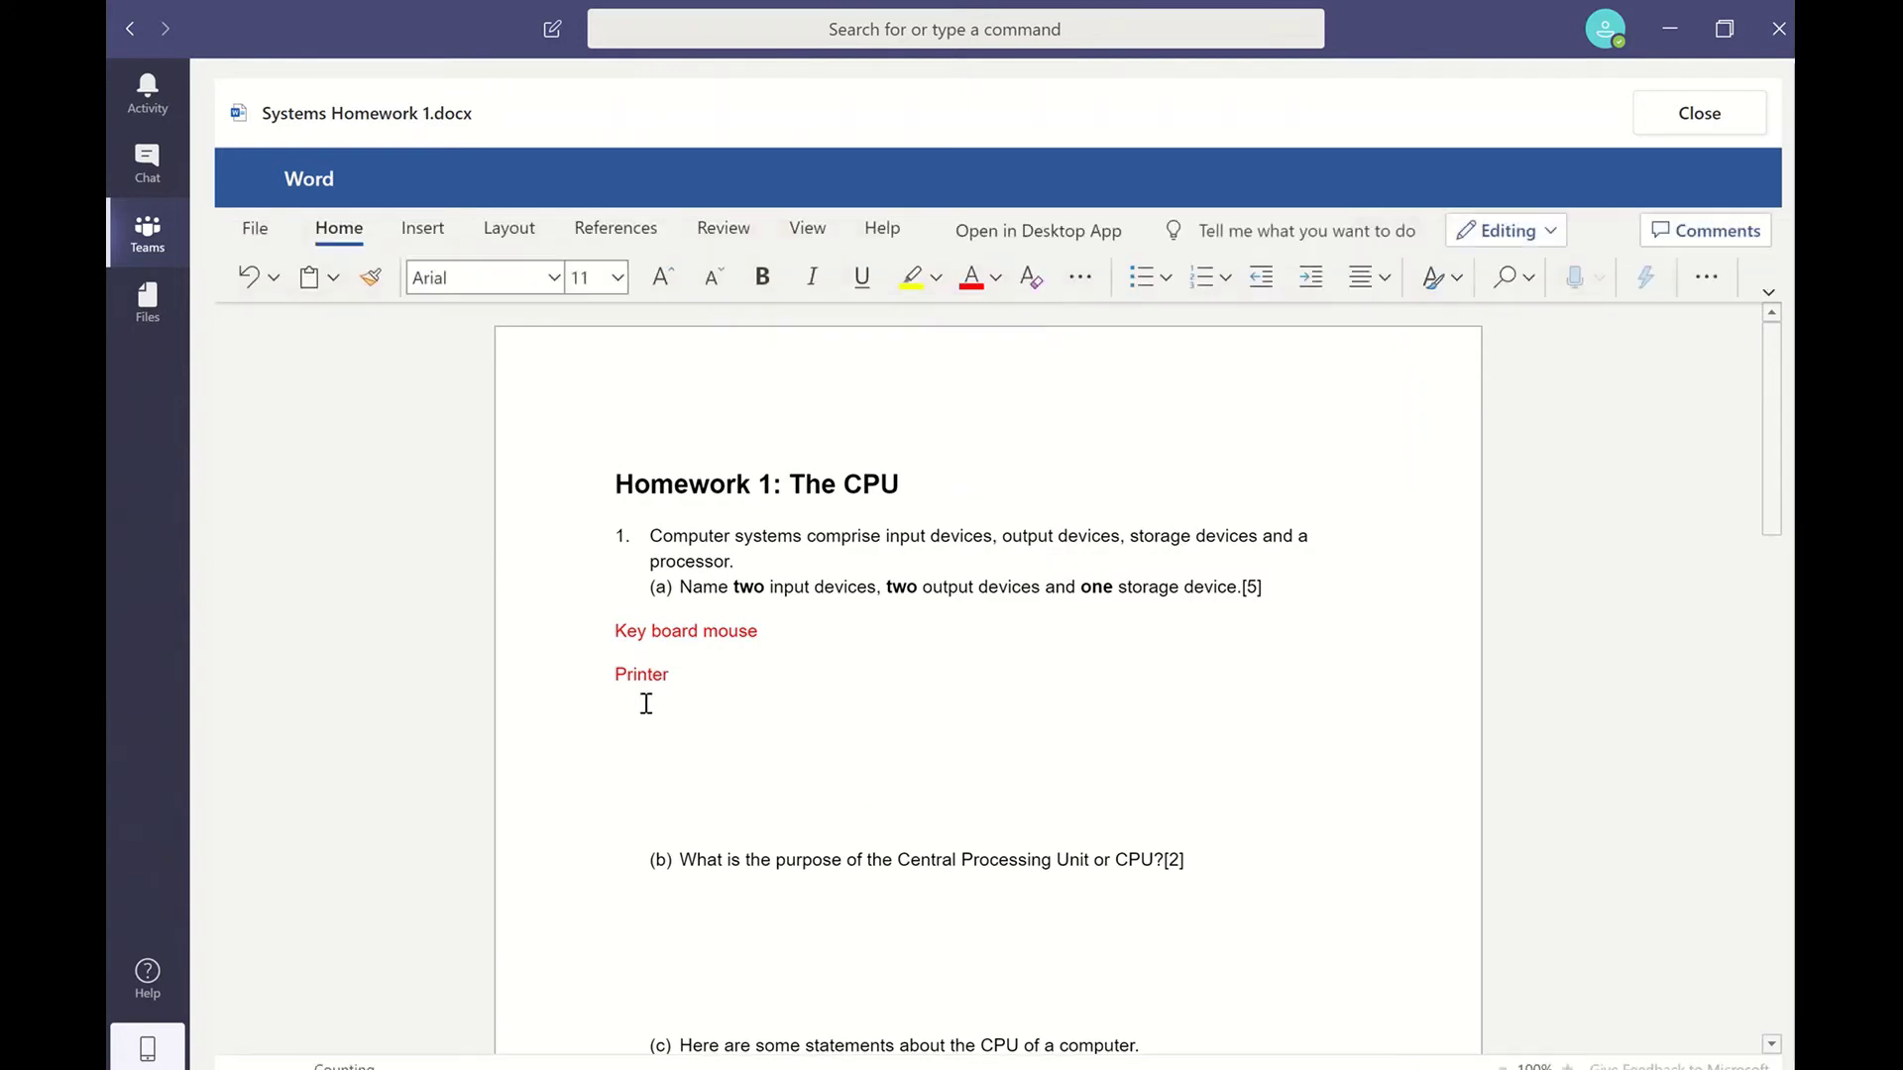
{"action": "type", "text": "Ha"}
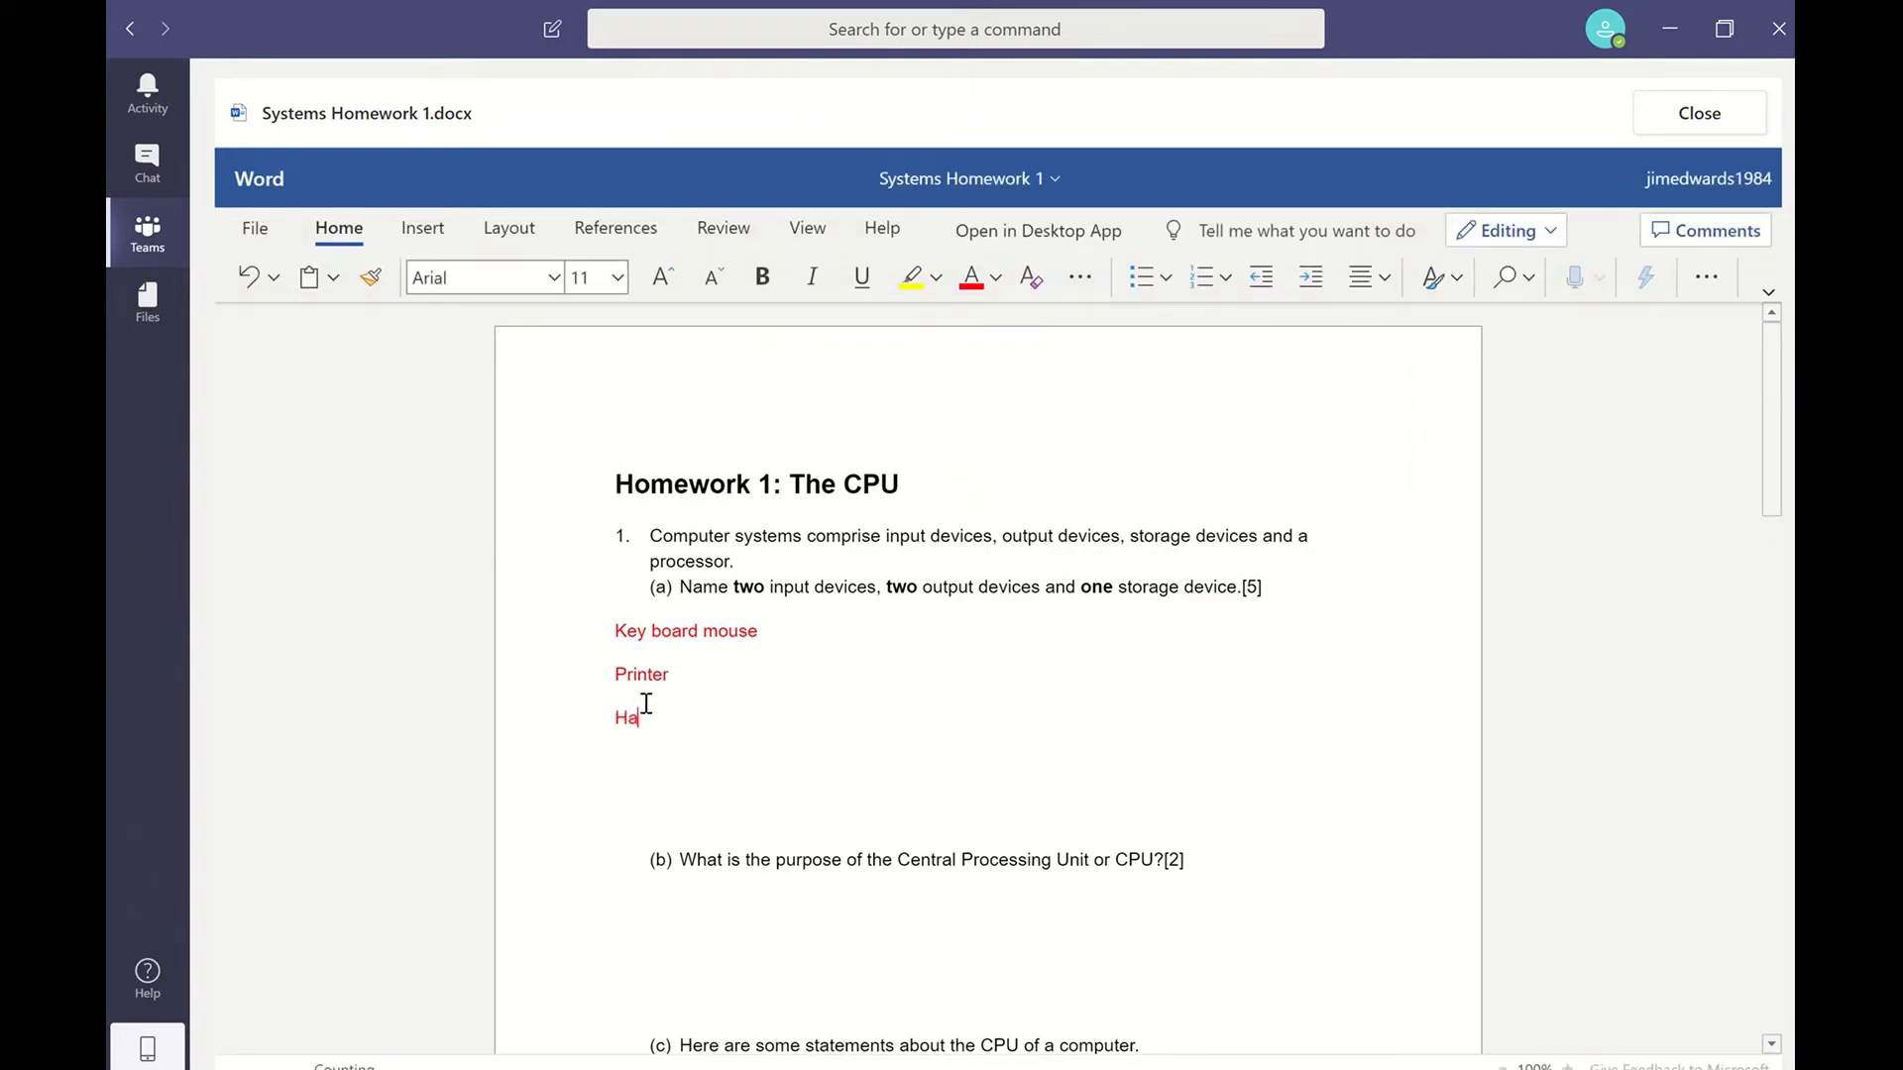
{"action": "type", "text": "rd D"}
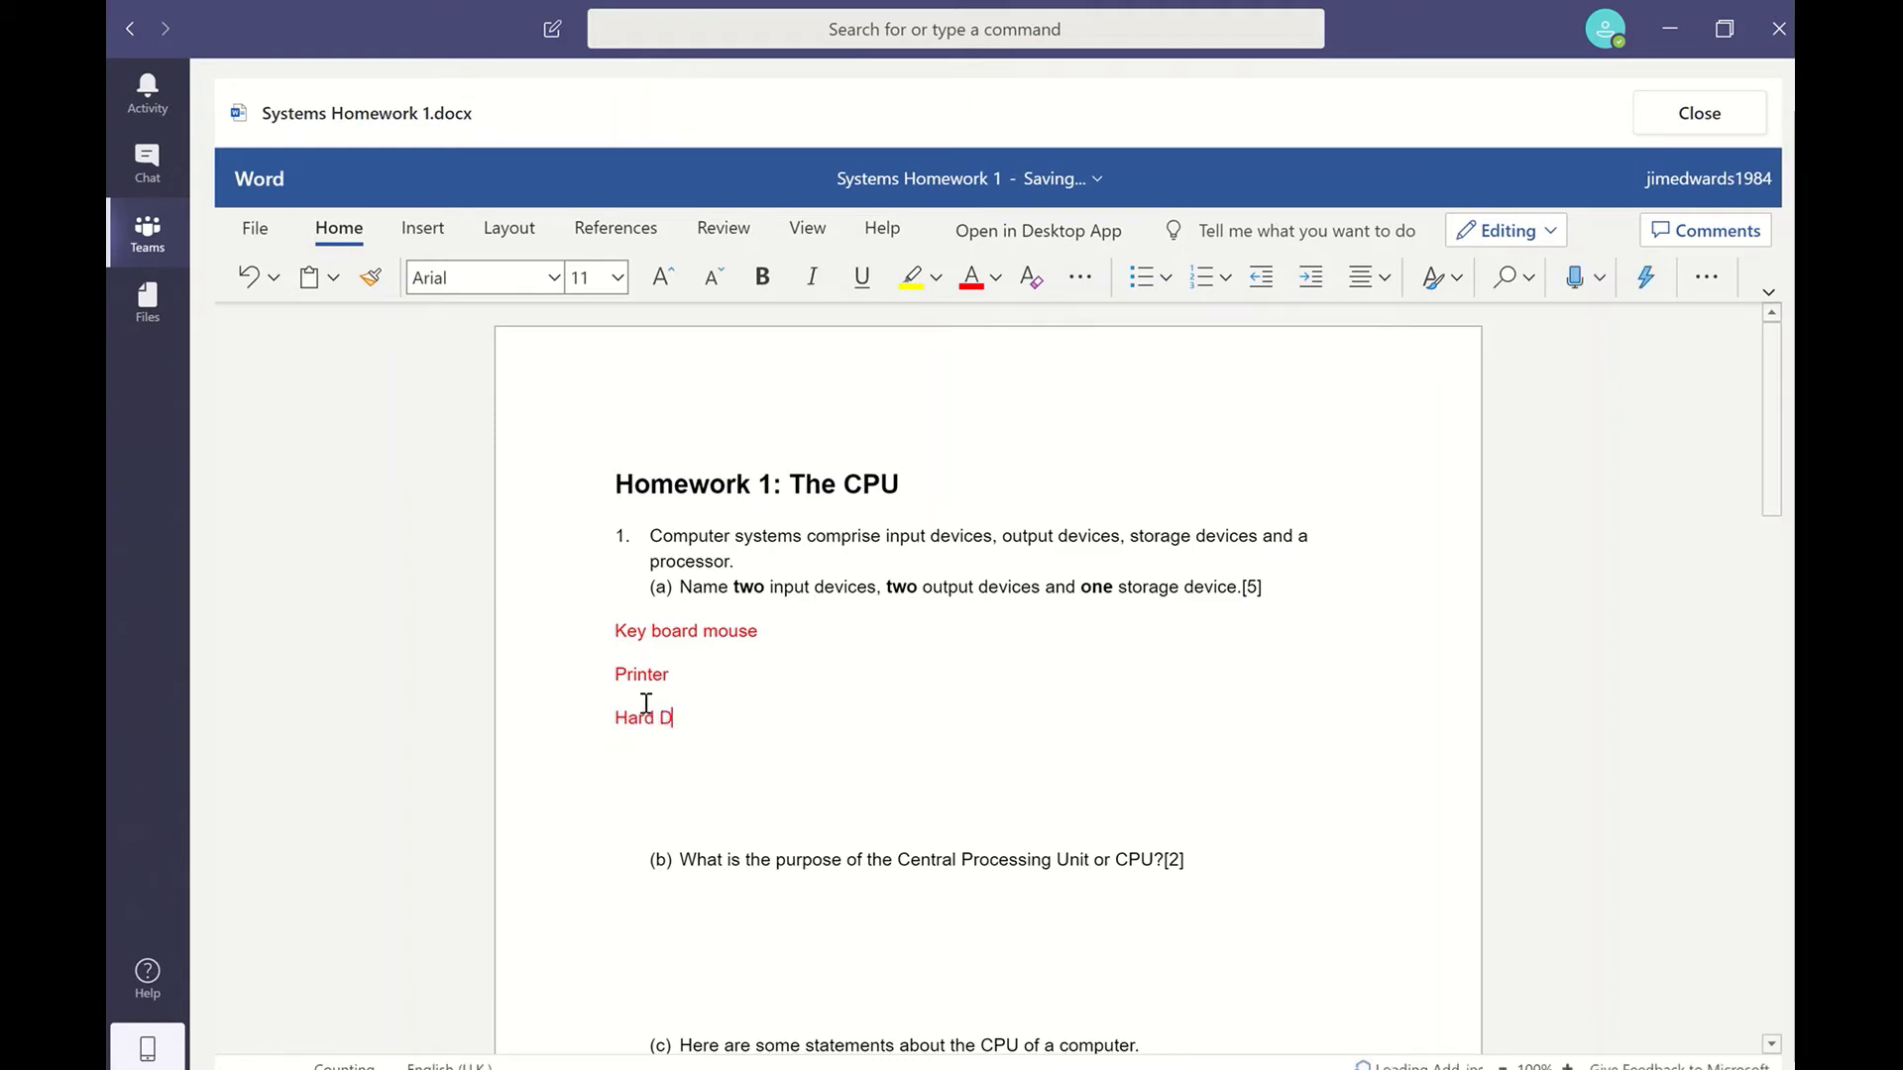
{"action": "type", "text": "rive"}
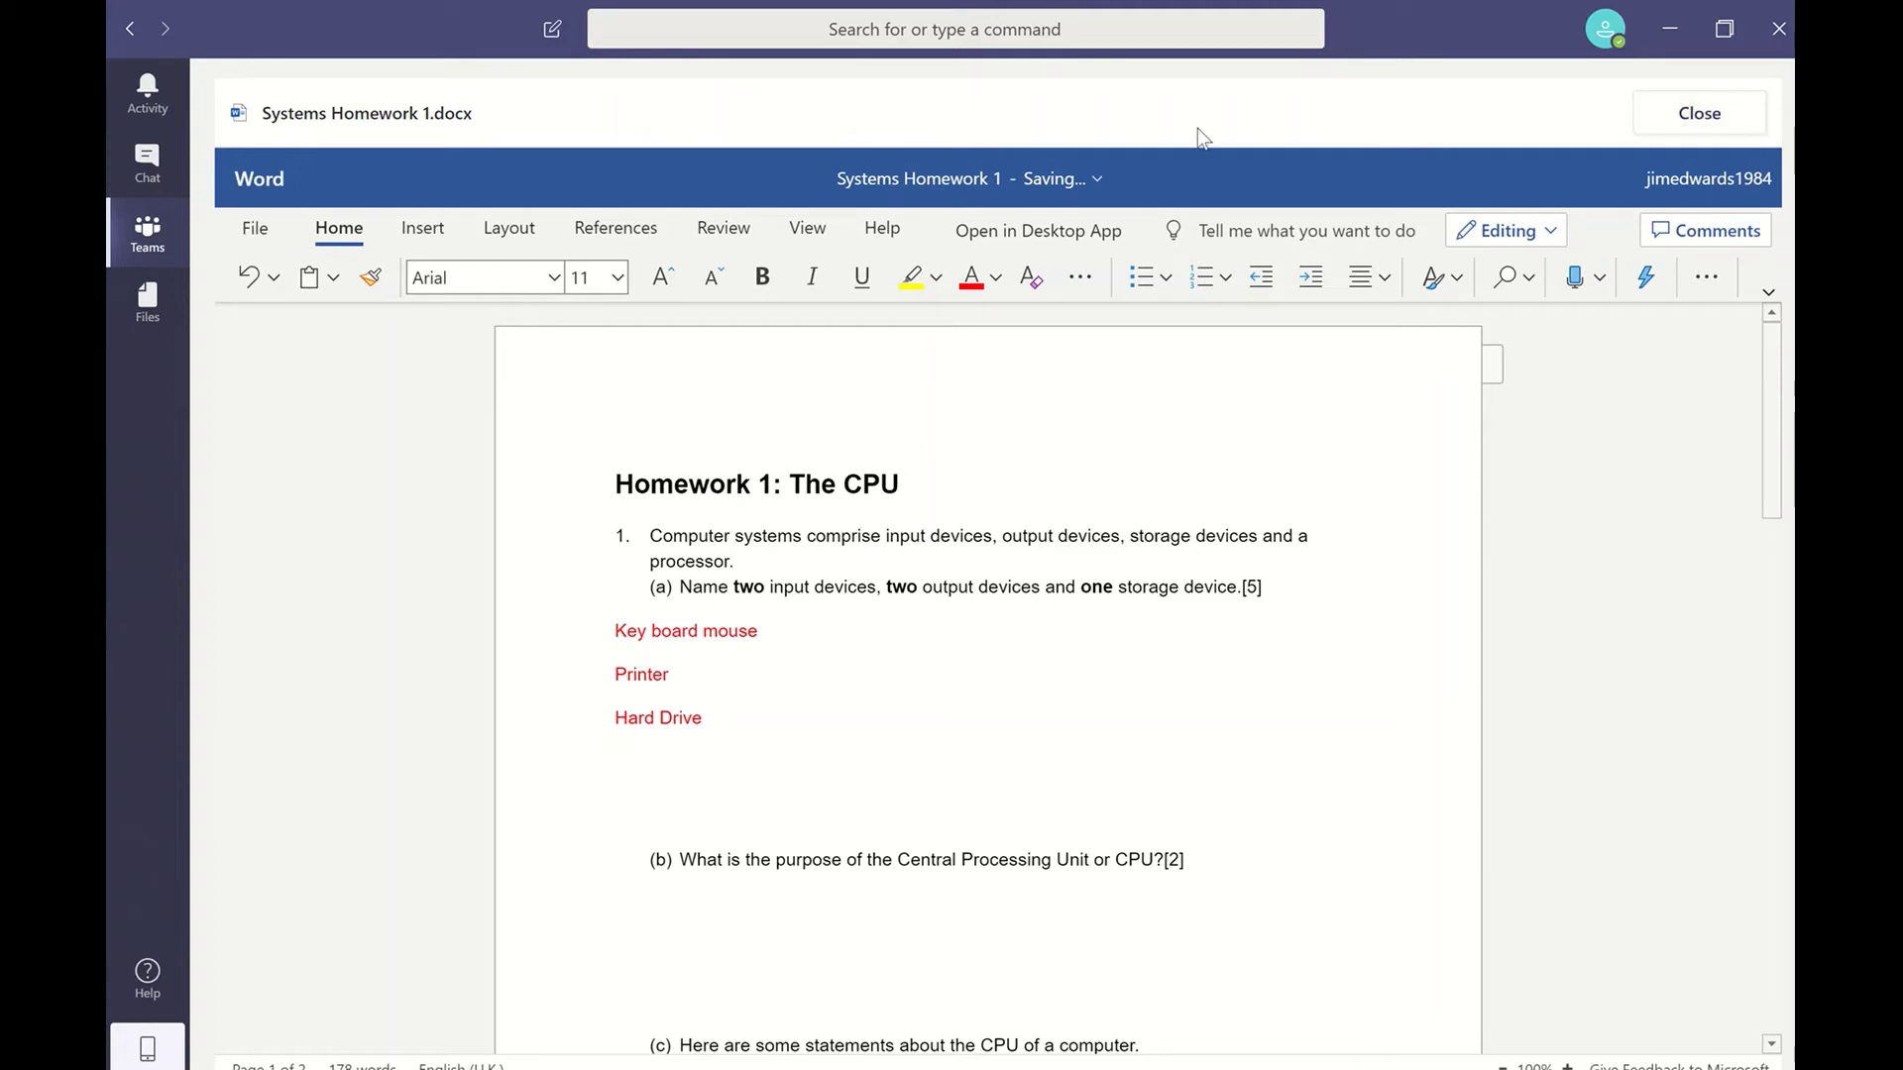
{"action": "left_click", "coordinate": [1701, 117]}
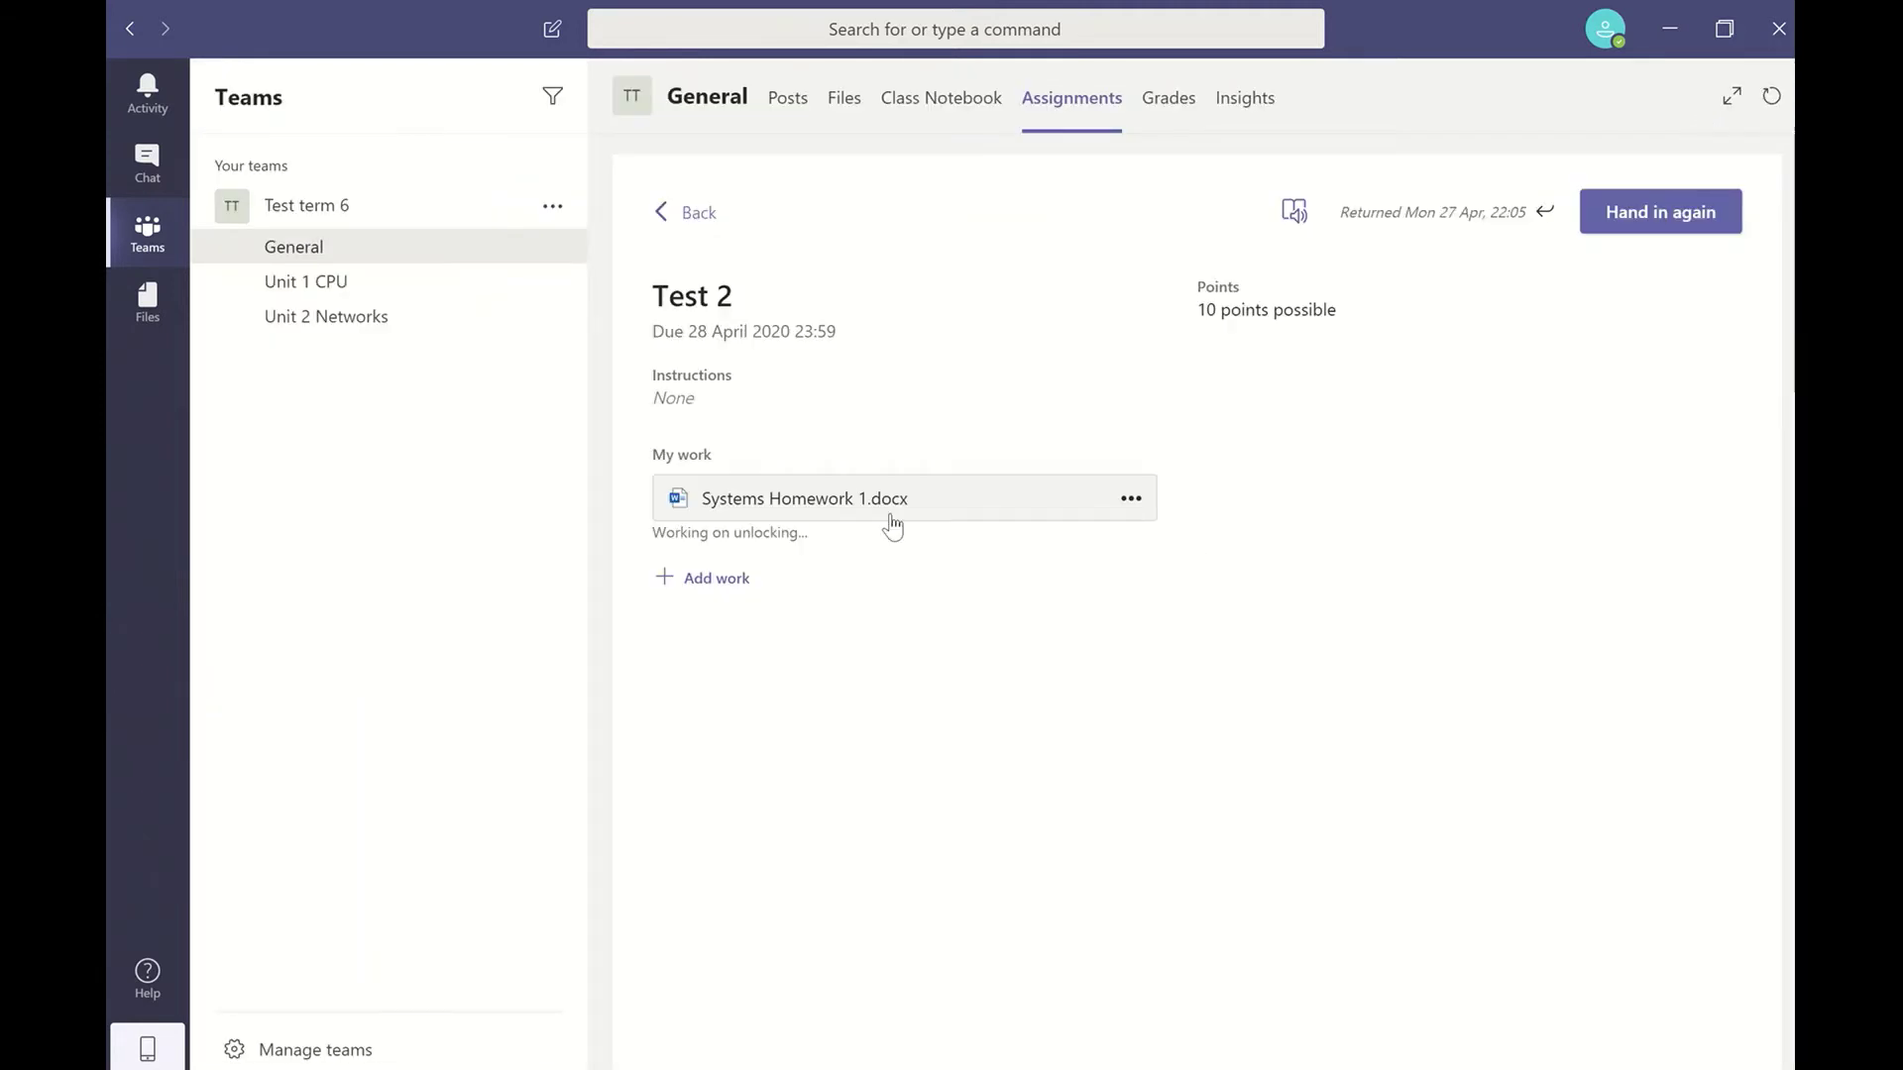
Check the edited answers in Systems Homework 1.docx and hand in the Test 2 assignment again.
{"action": "left_click", "coordinate": [858, 500]}
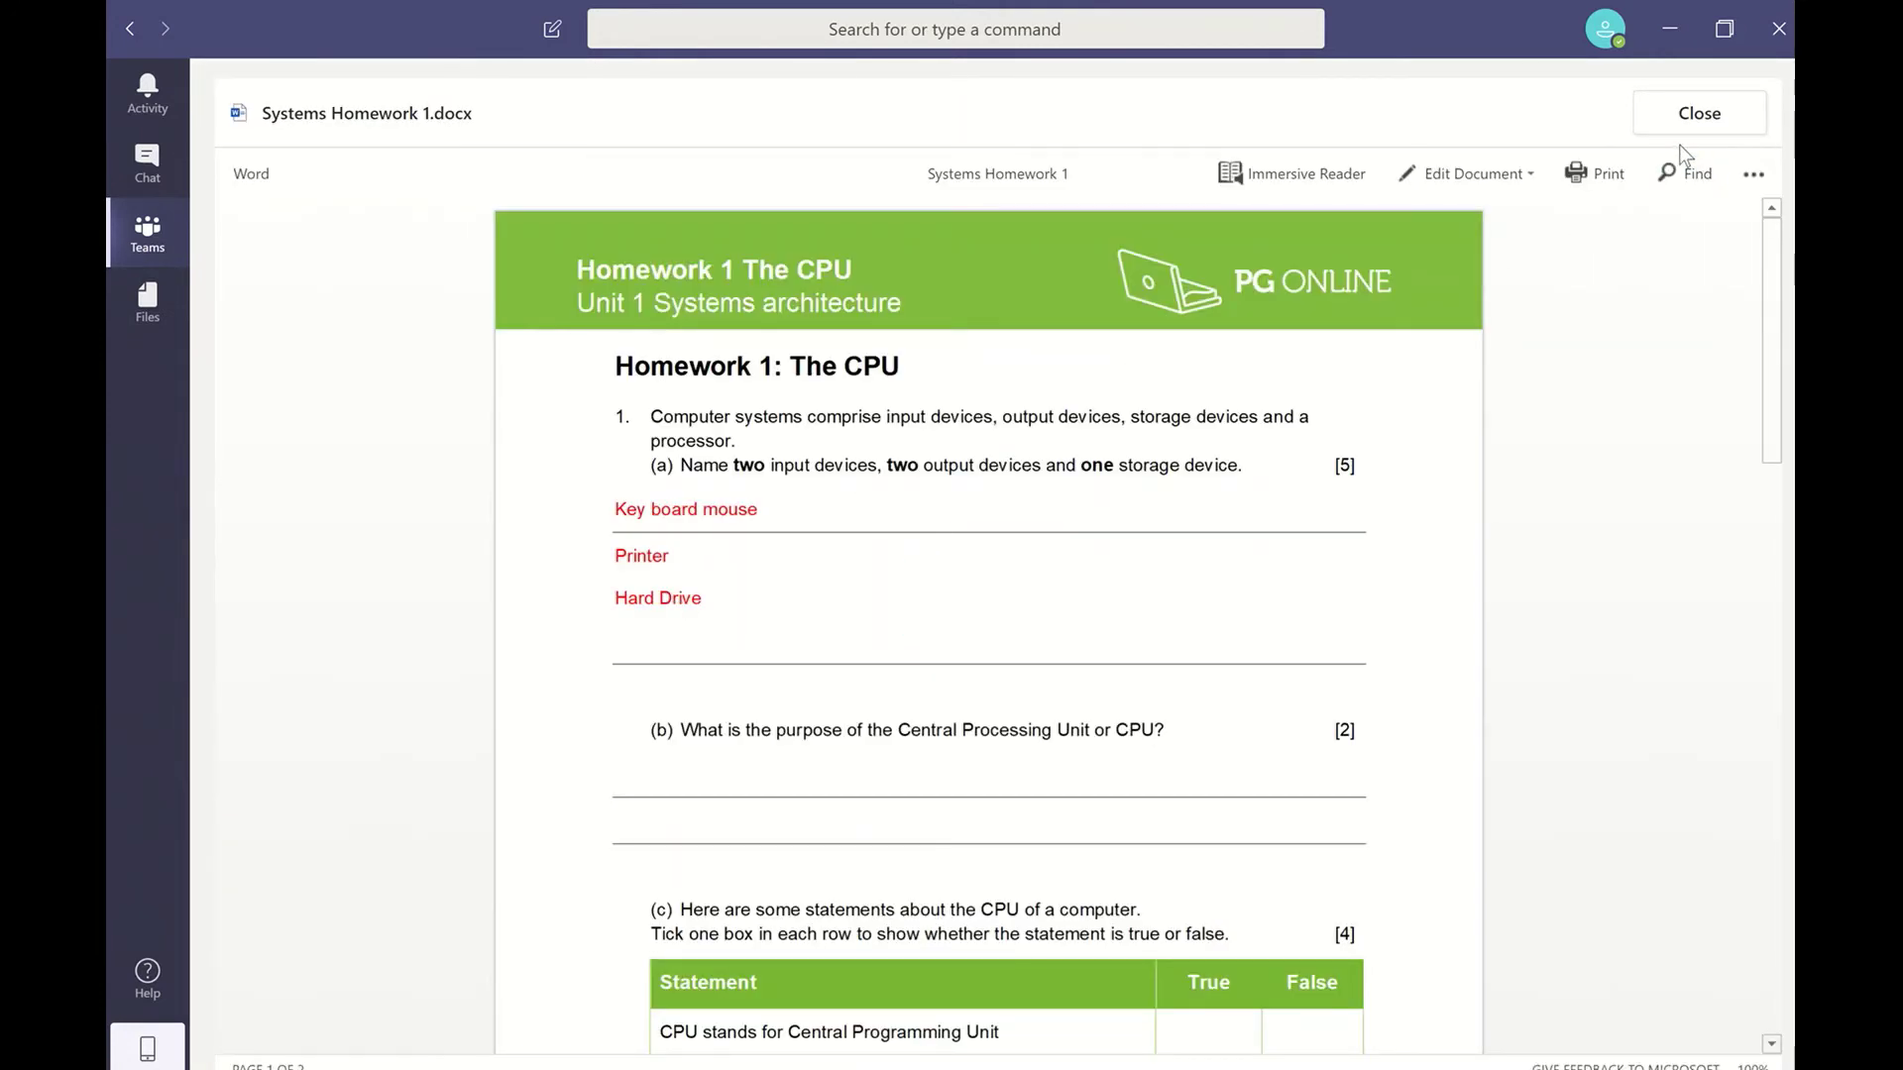
{"action": "left_click", "coordinate": [1699, 115]}
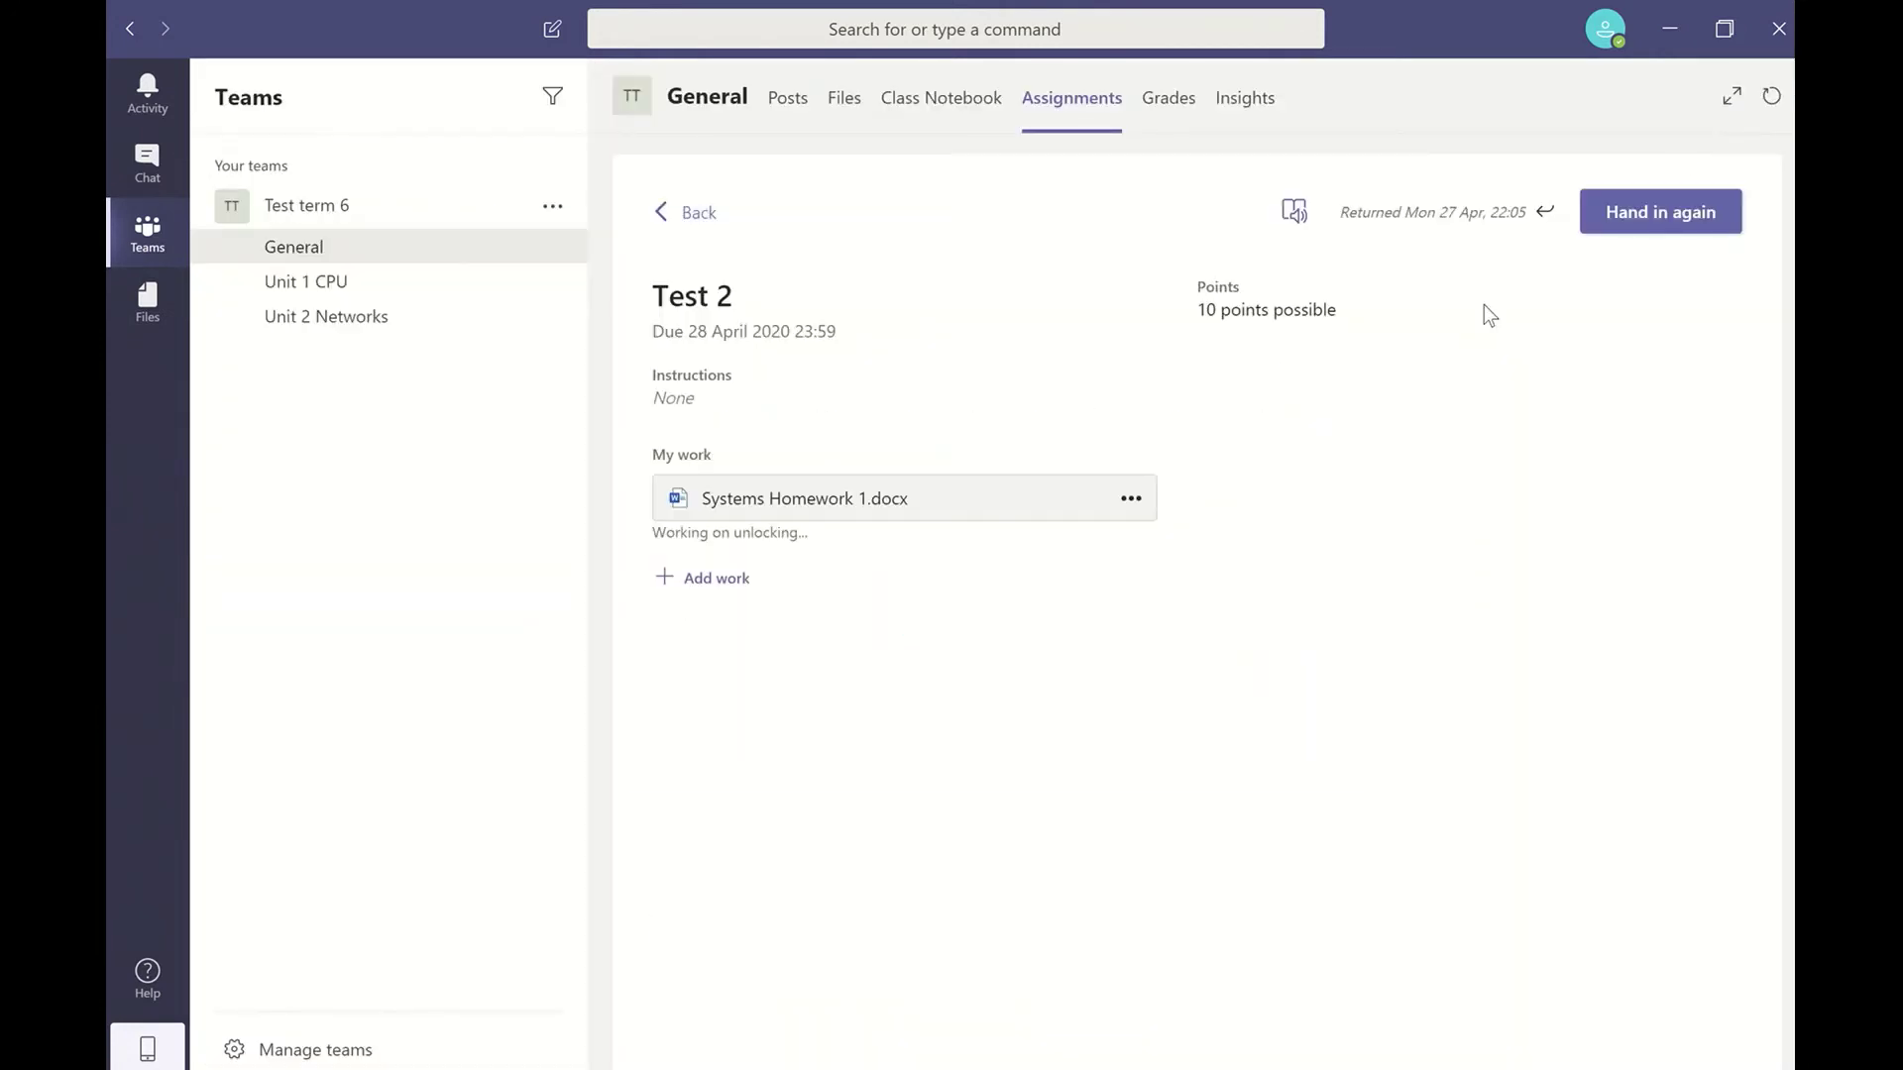
{"action": "left_click", "coordinate": [1629, 215]}
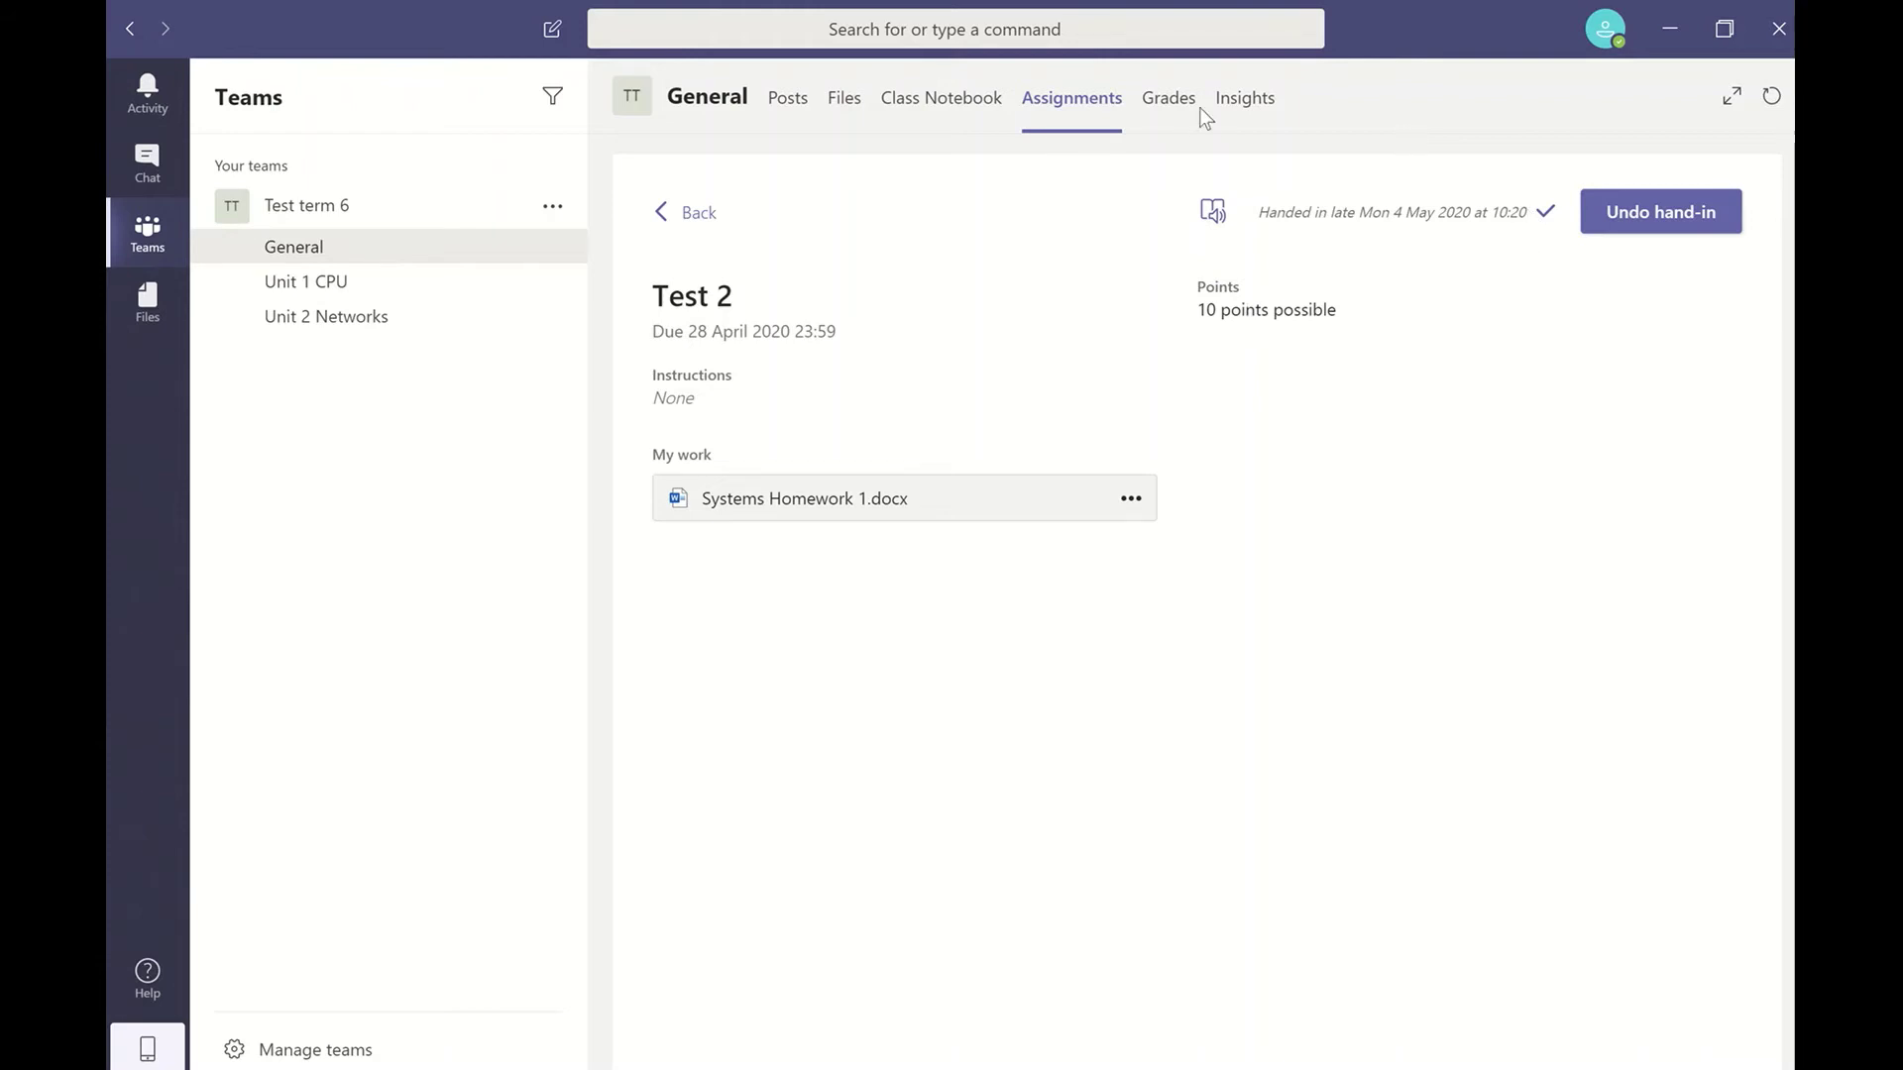
Review the General channel's grades and Insights page, and list its completed assignments.
{"action": "left_click", "coordinate": [1170, 99]}
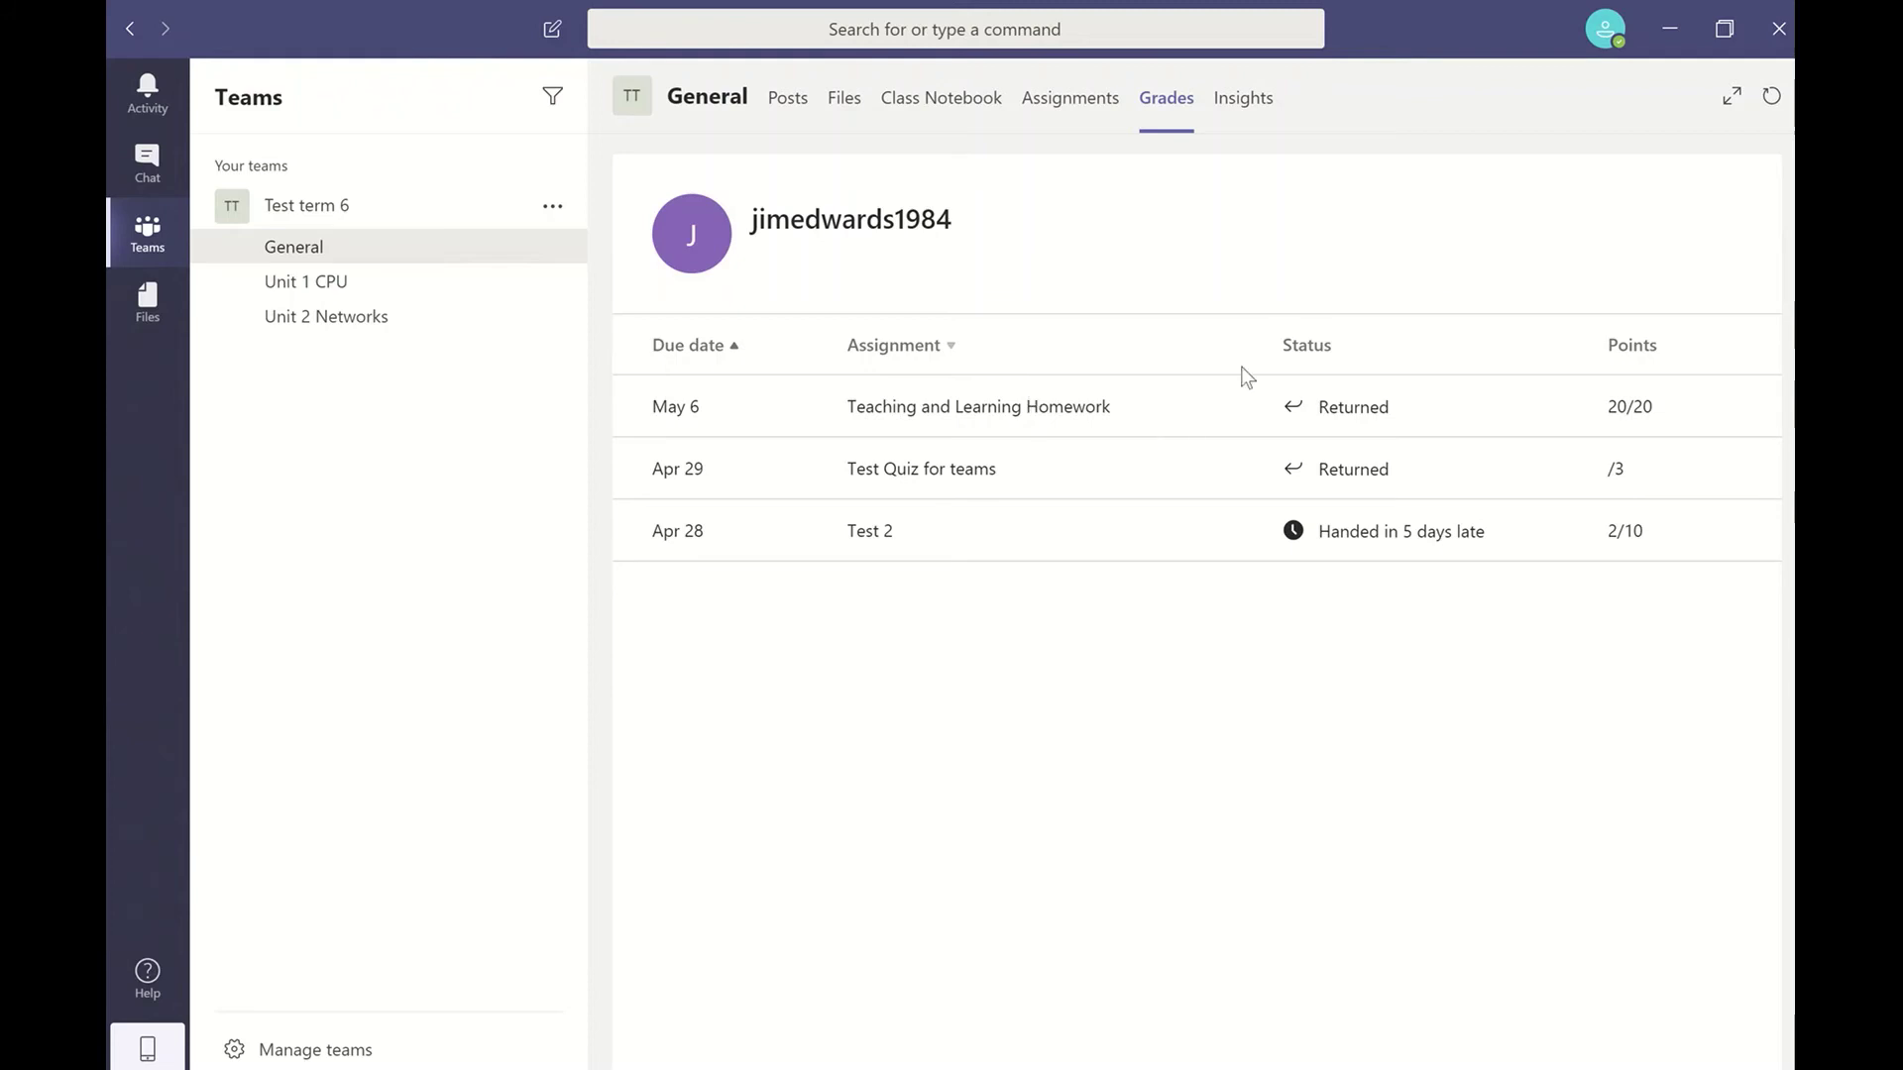
{"action": "left_click", "coordinate": [1257, 111]}
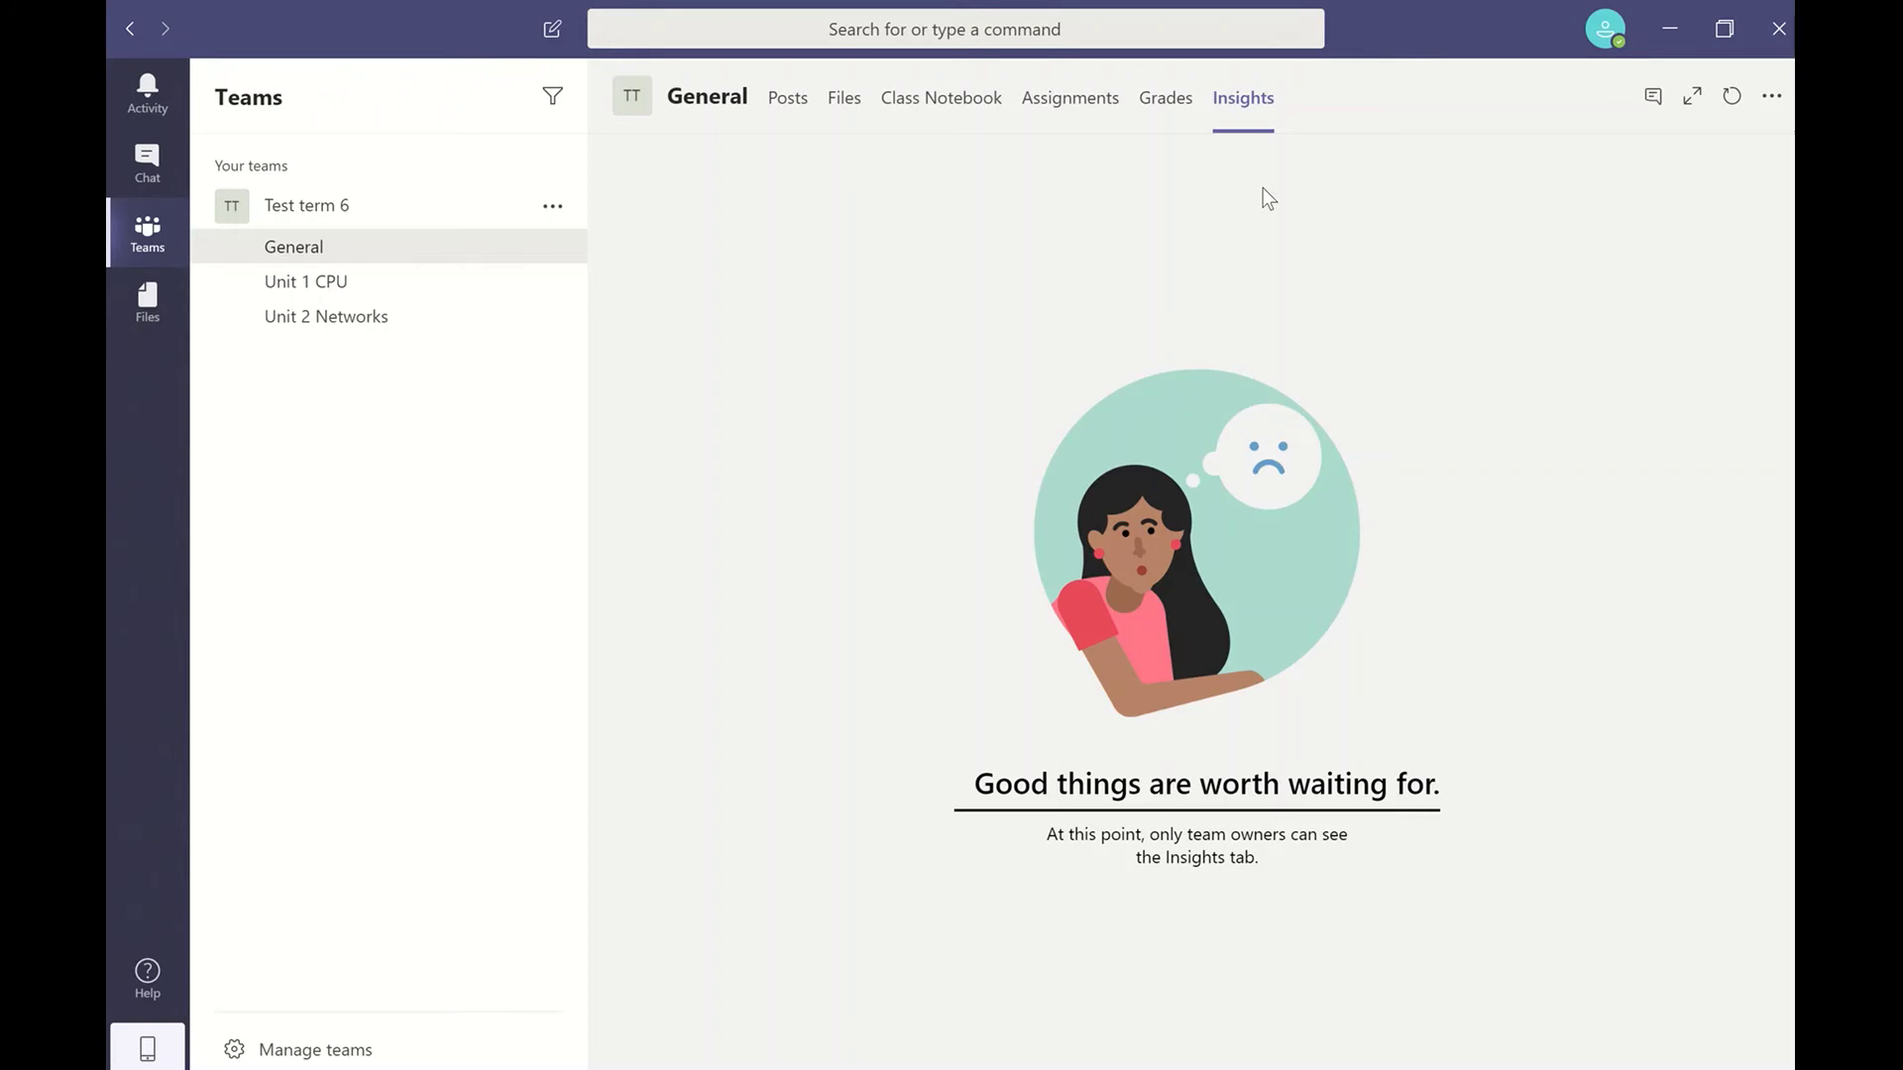
{"action": "left_click", "coordinate": [1153, 109]}
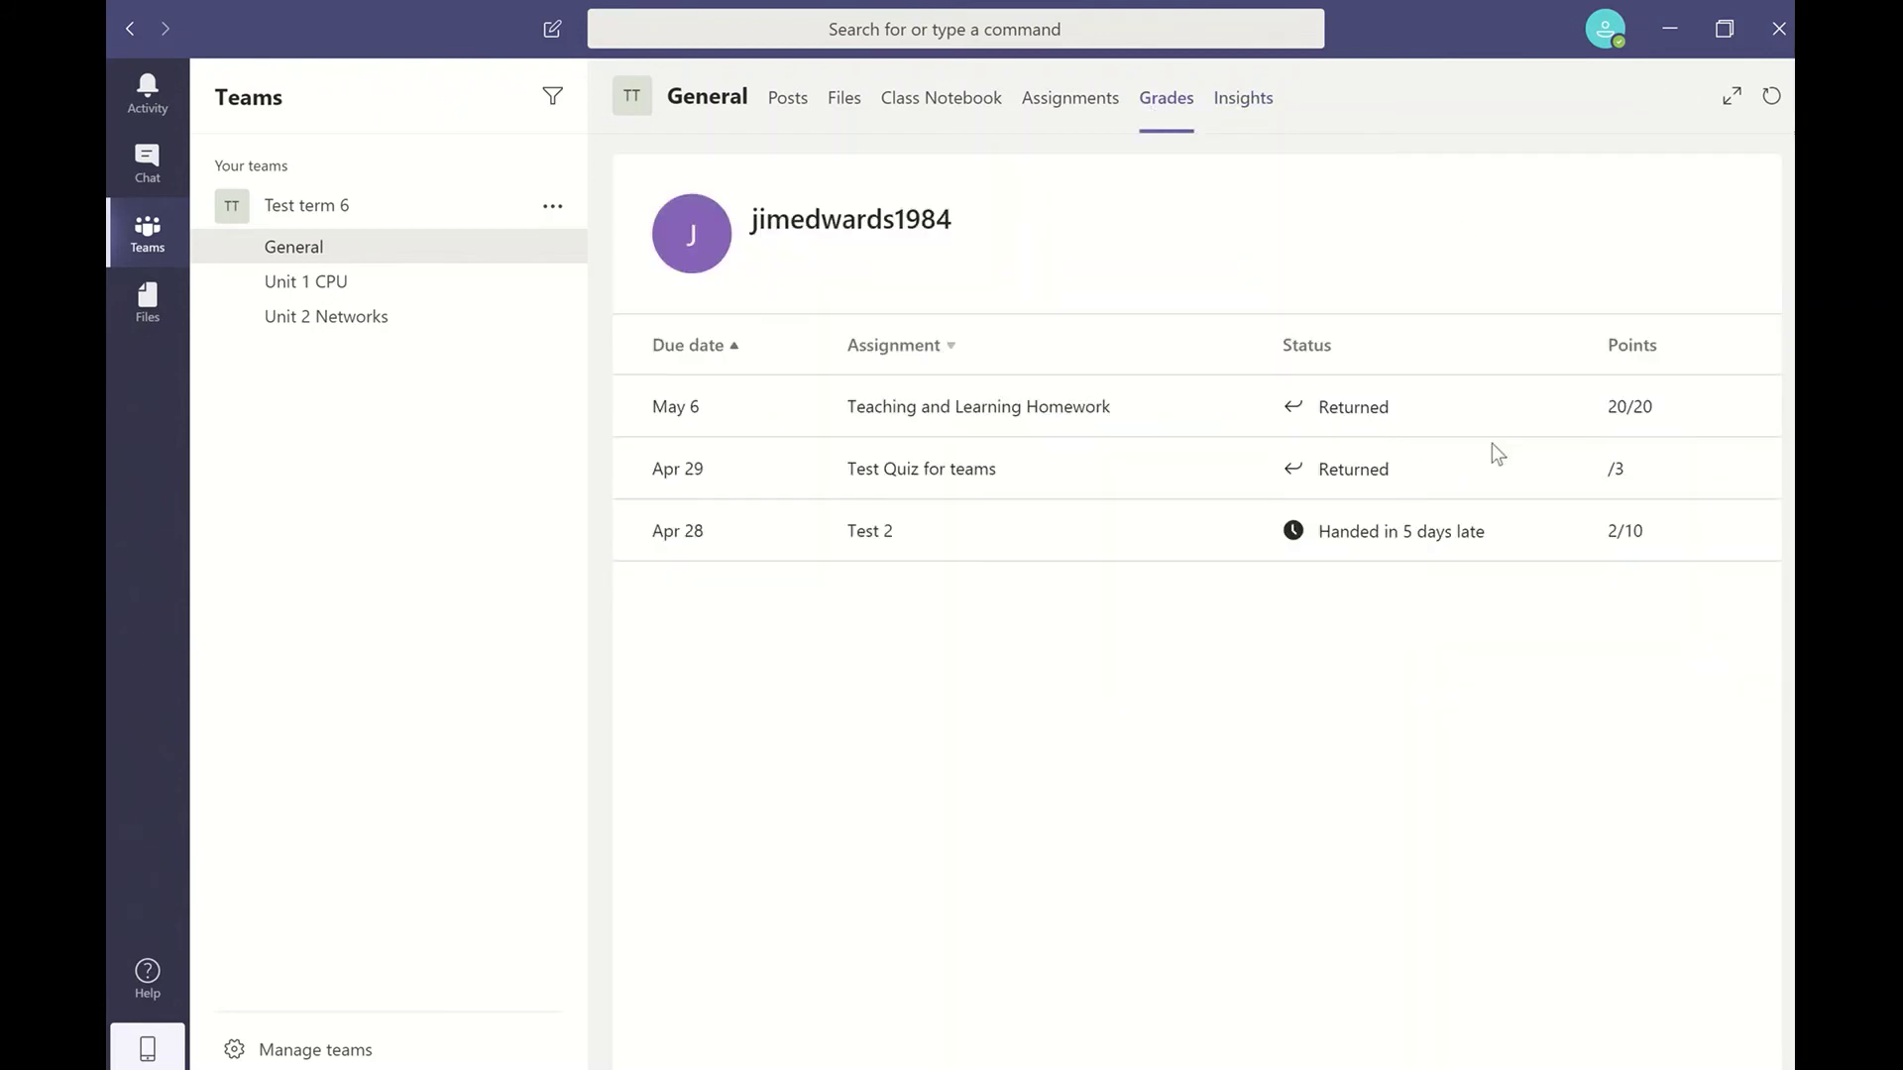
{"action": "left_click", "coordinate": [1085, 117]}
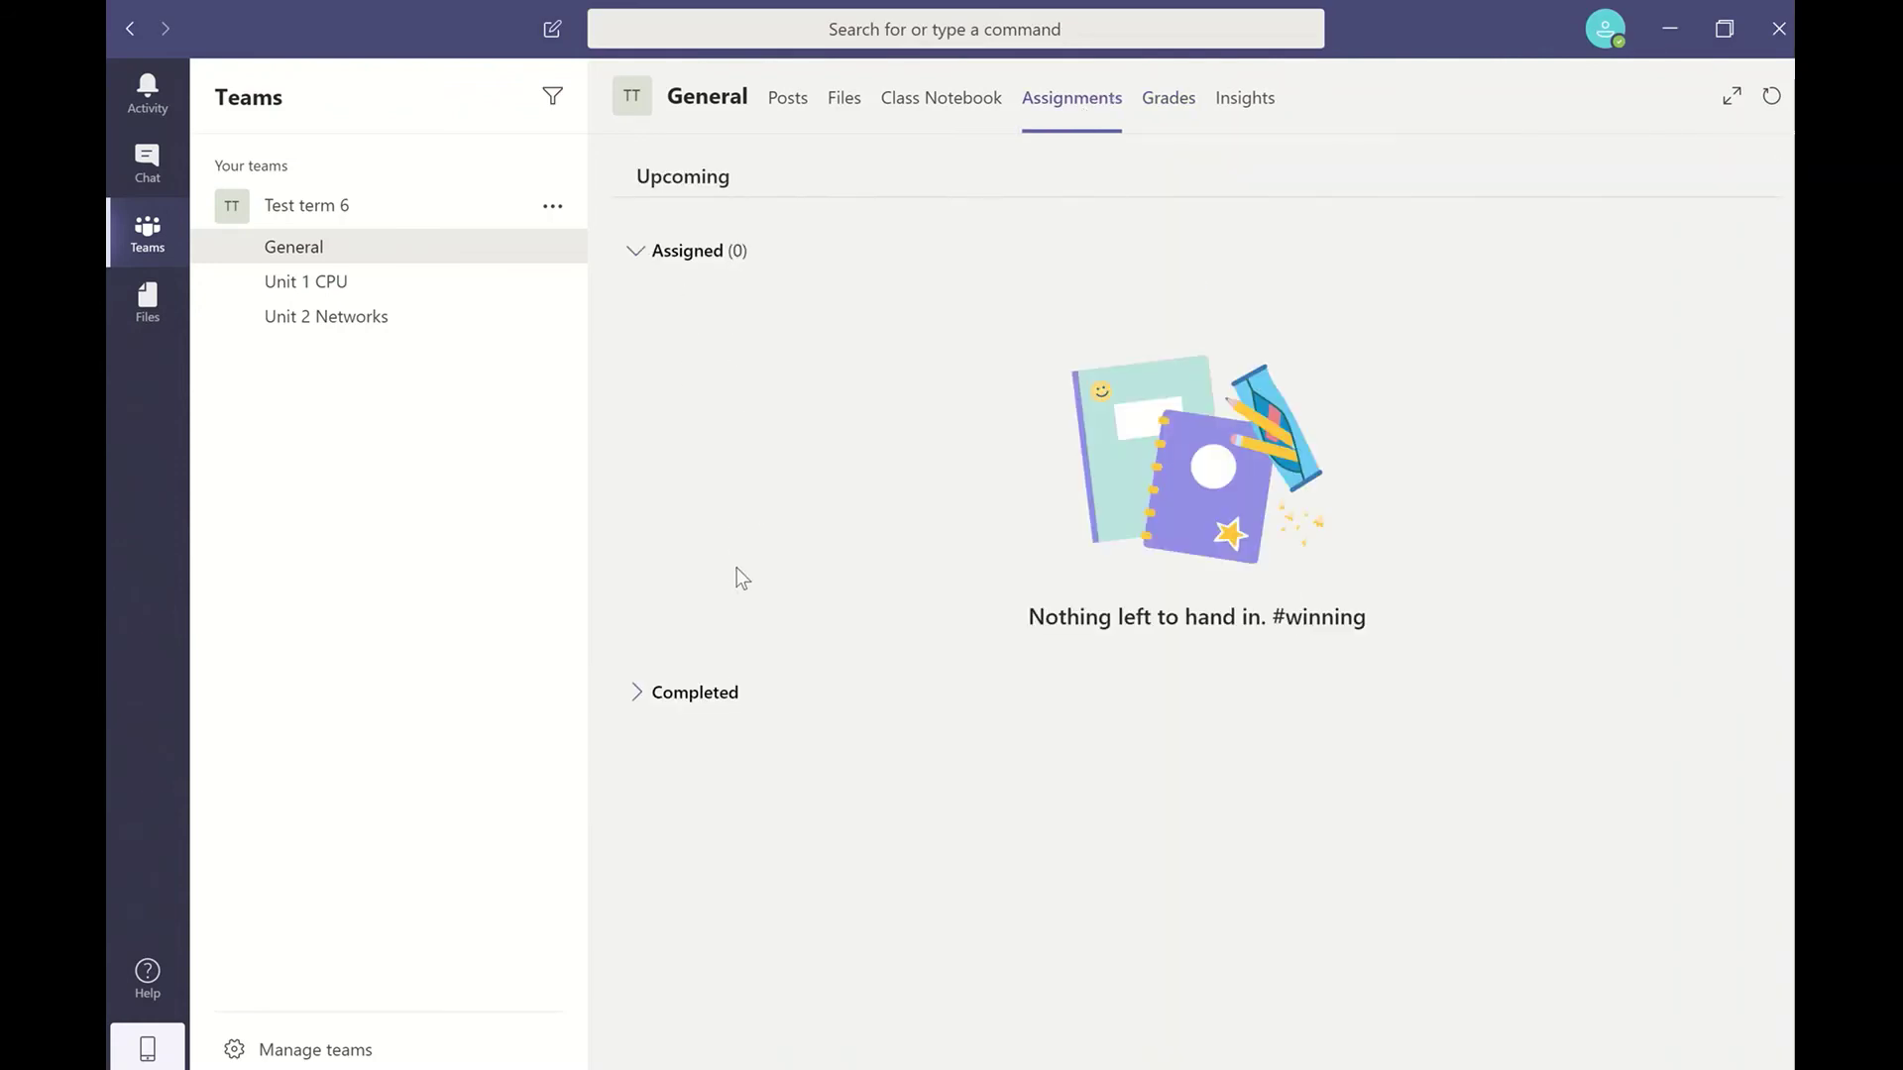
{"action": "left_click", "coordinate": [716, 702]}
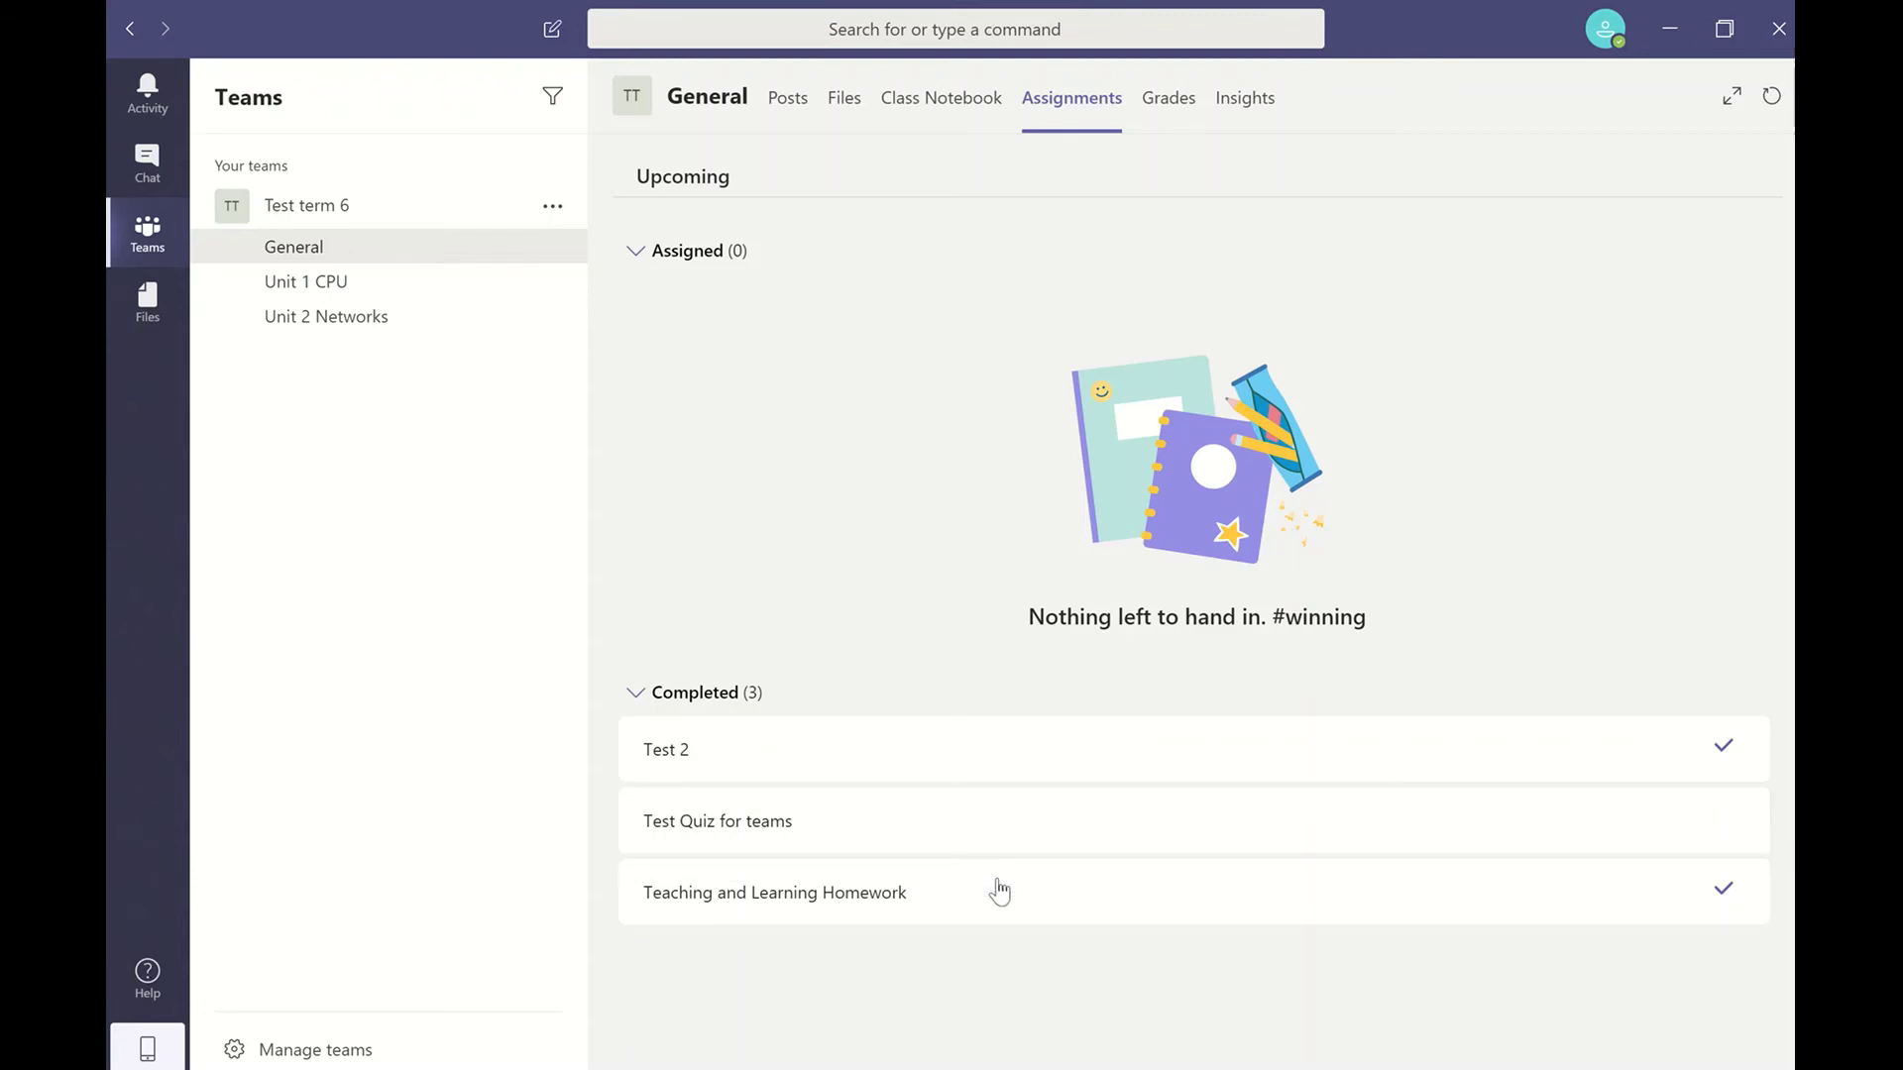
Review the feedback and points on the returned Teaching and Learning Homework, and list the completed assignments again.
{"action": "left_click", "coordinate": [751, 904]}
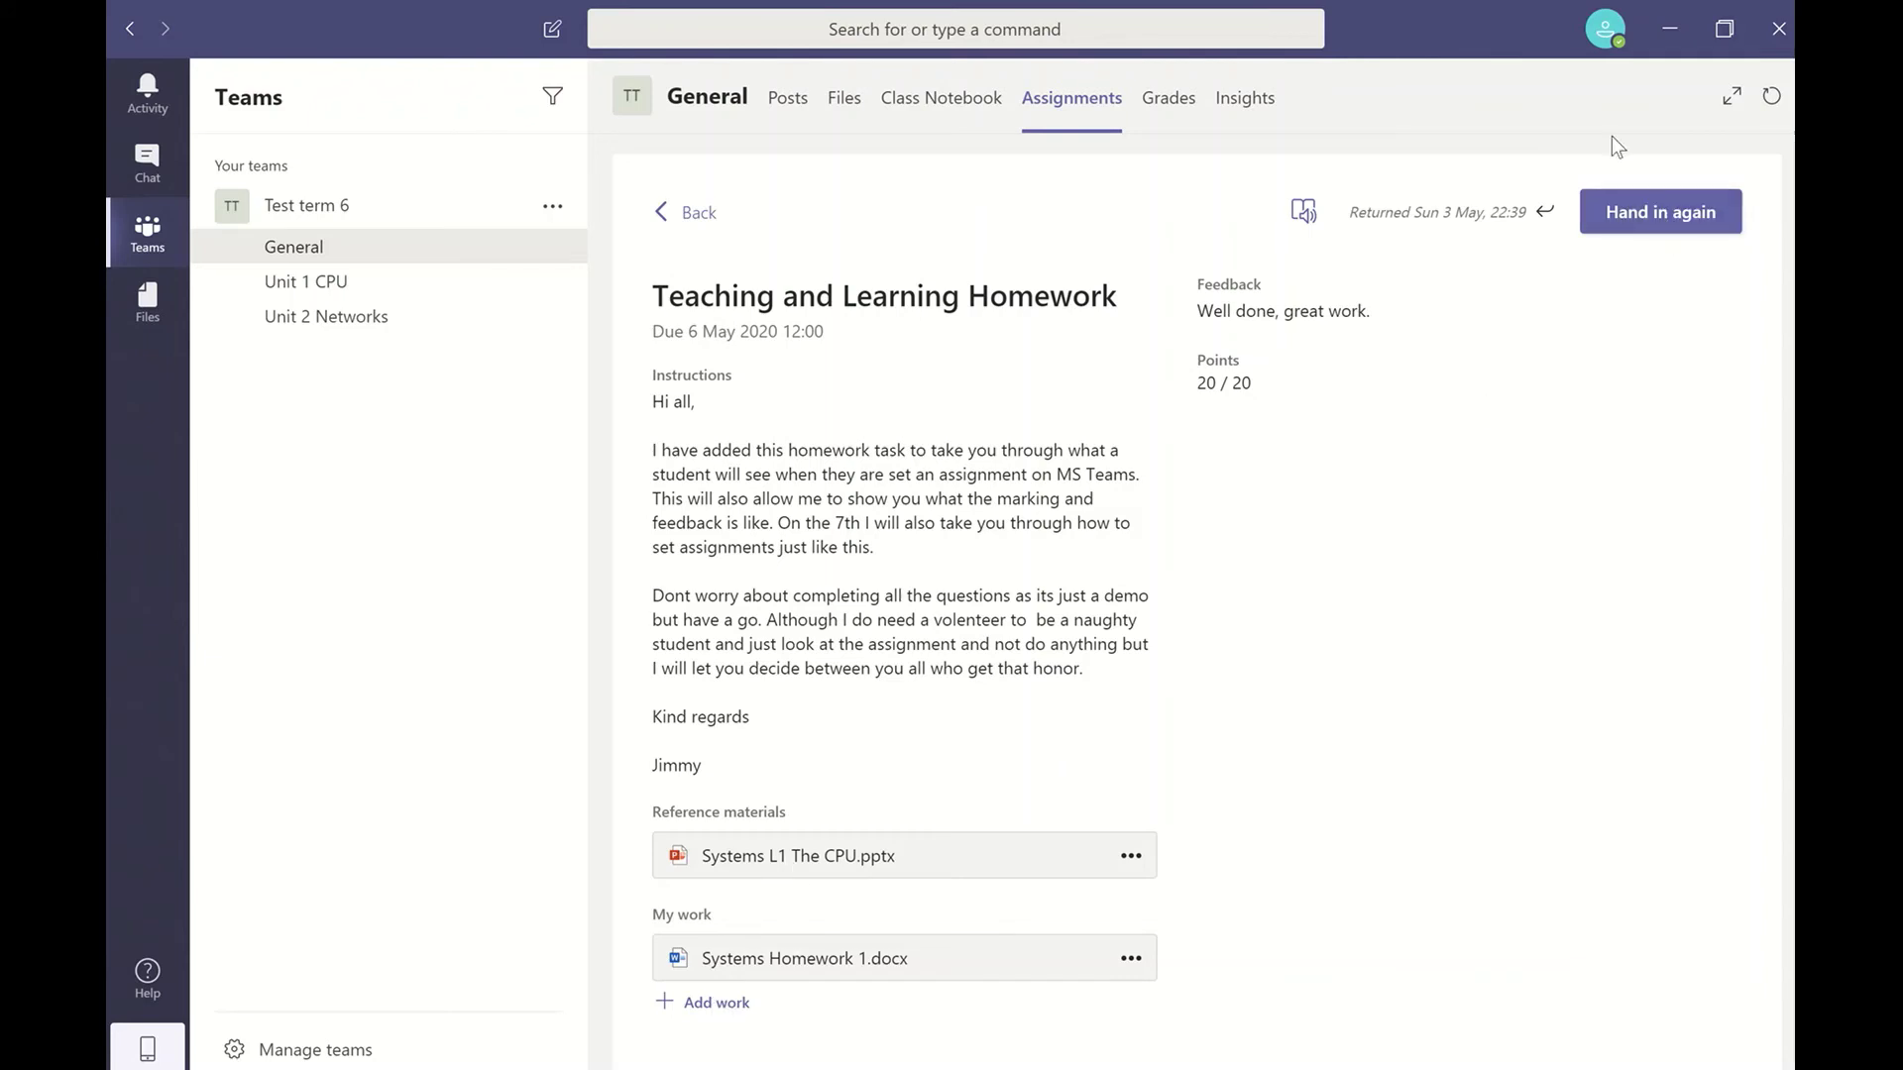
{"action": "left_click", "coordinate": [692, 213]}
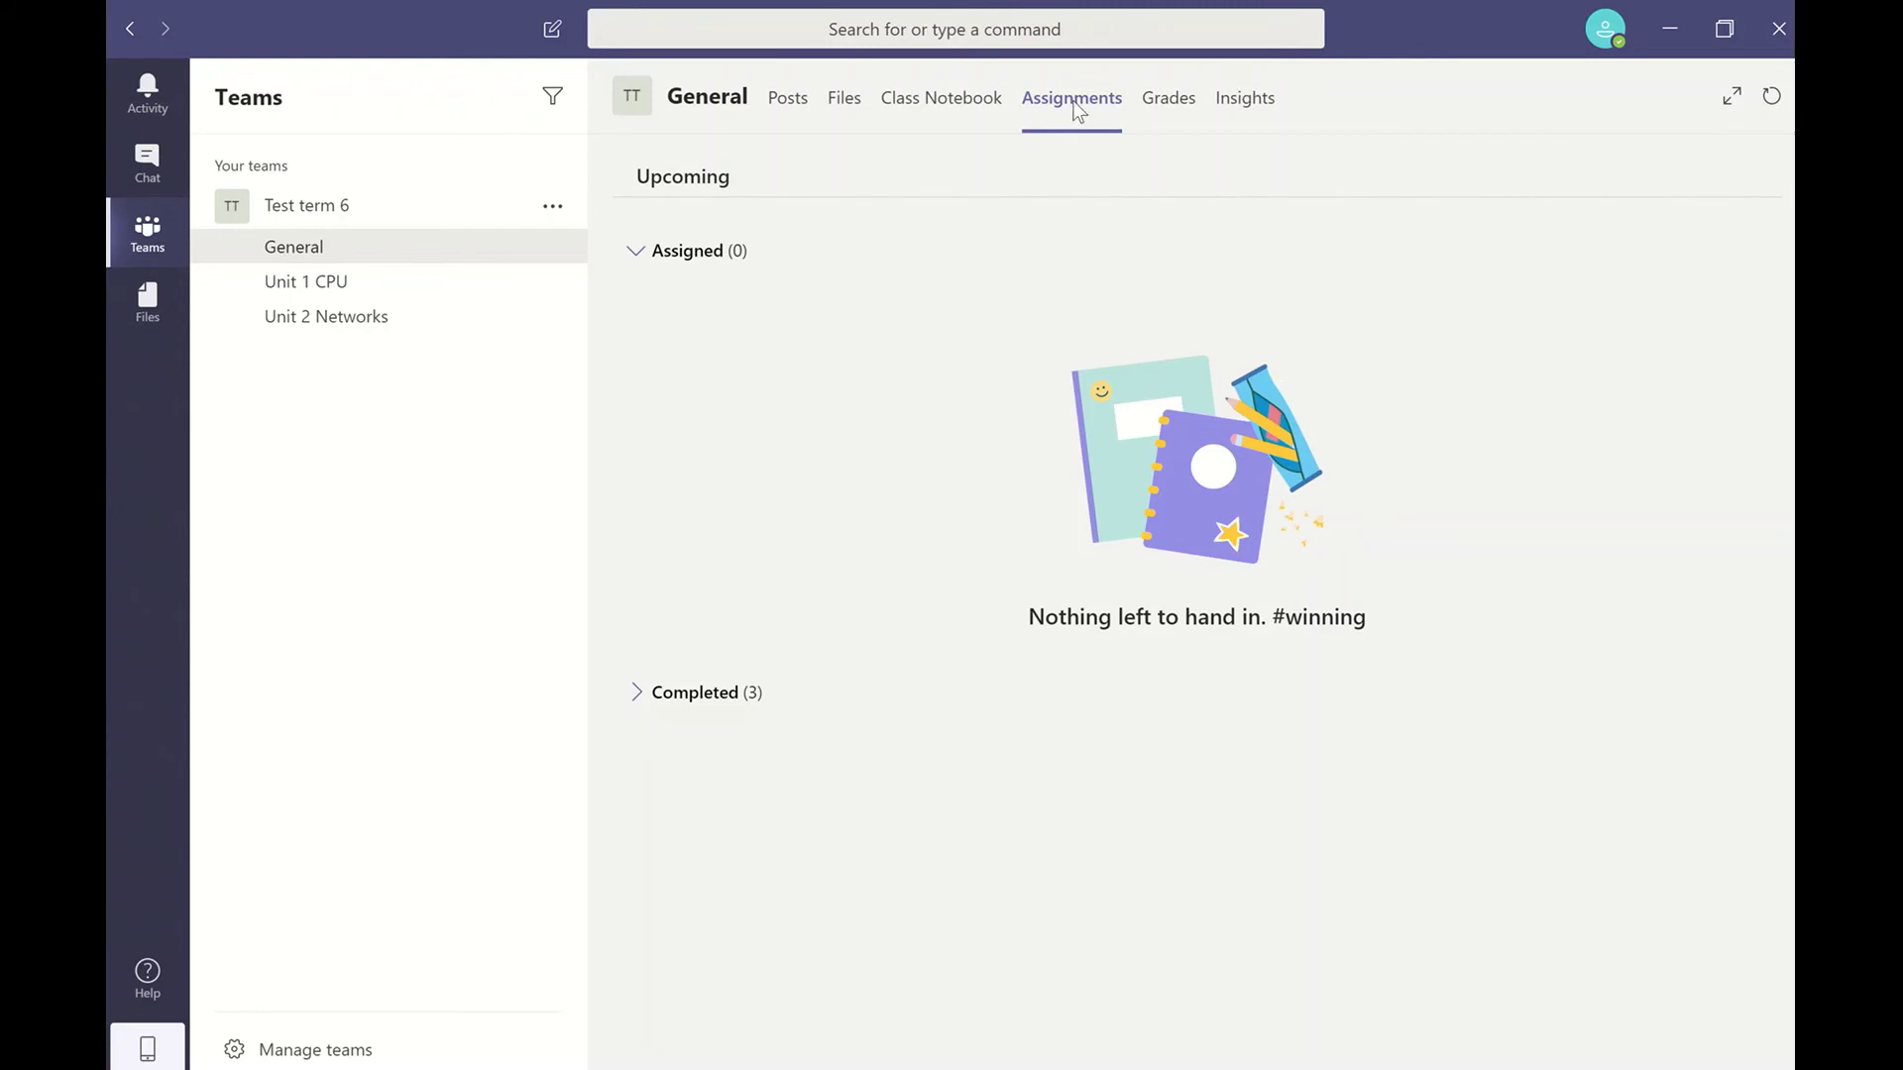
{"action": "left_click", "coordinate": [649, 692]}
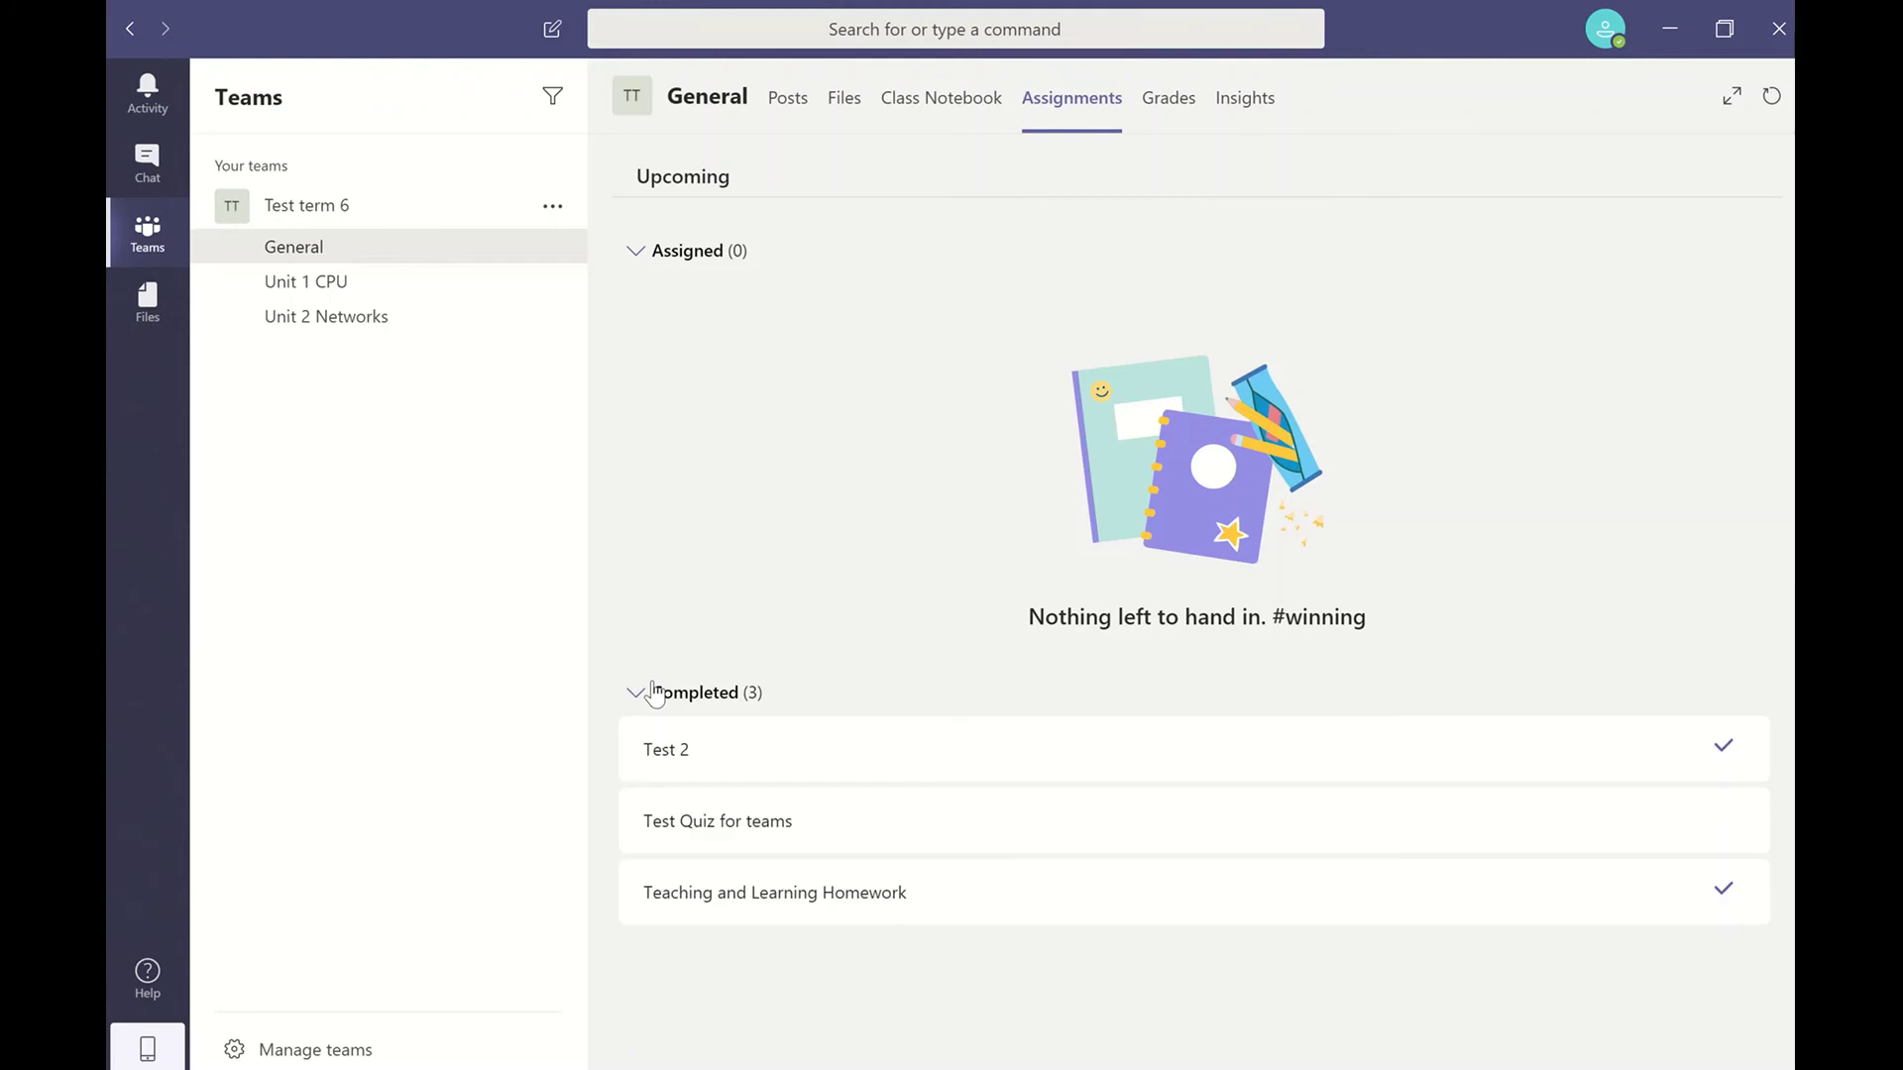
Check the feedback on the Test 2 assignment, view it in Immersive Reader, and return to the assignments list.
{"action": "left_click", "coordinate": [686, 753]}
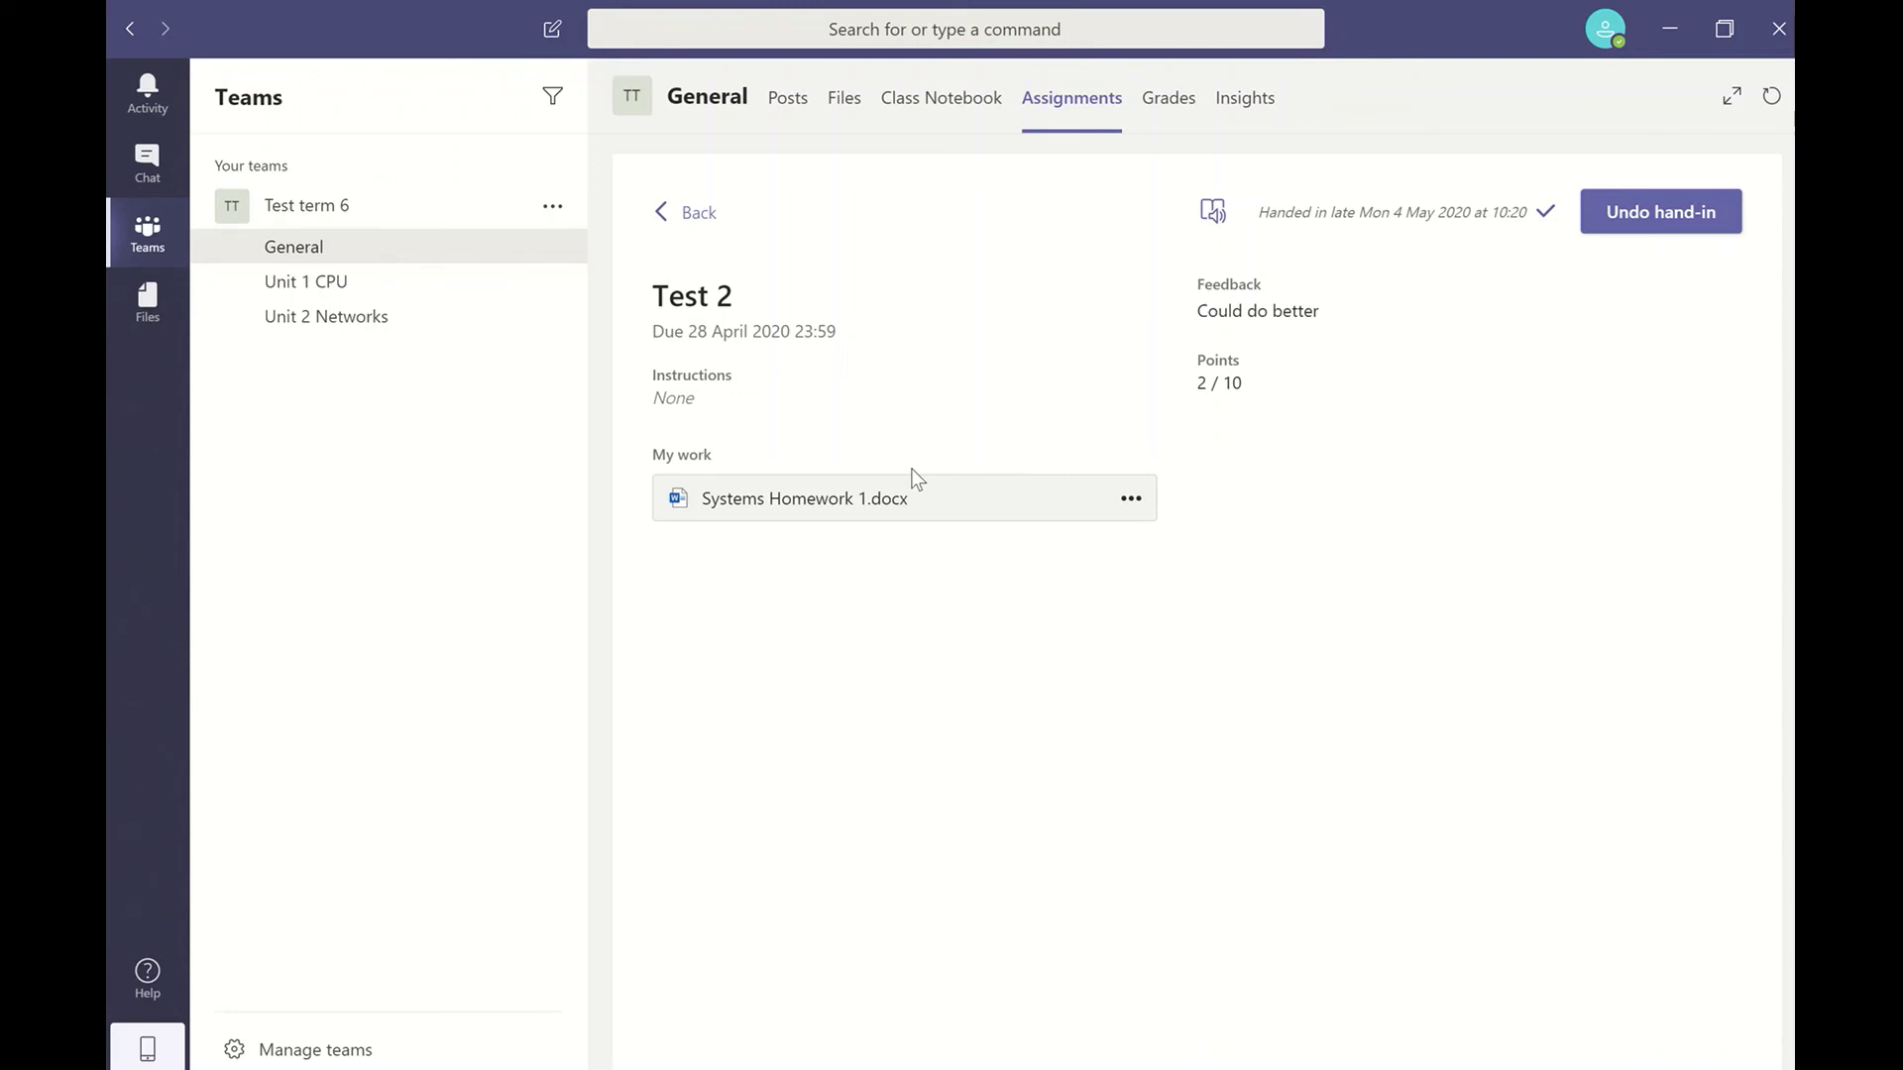
{"action": "left_click", "coordinate": [1213, 213]}
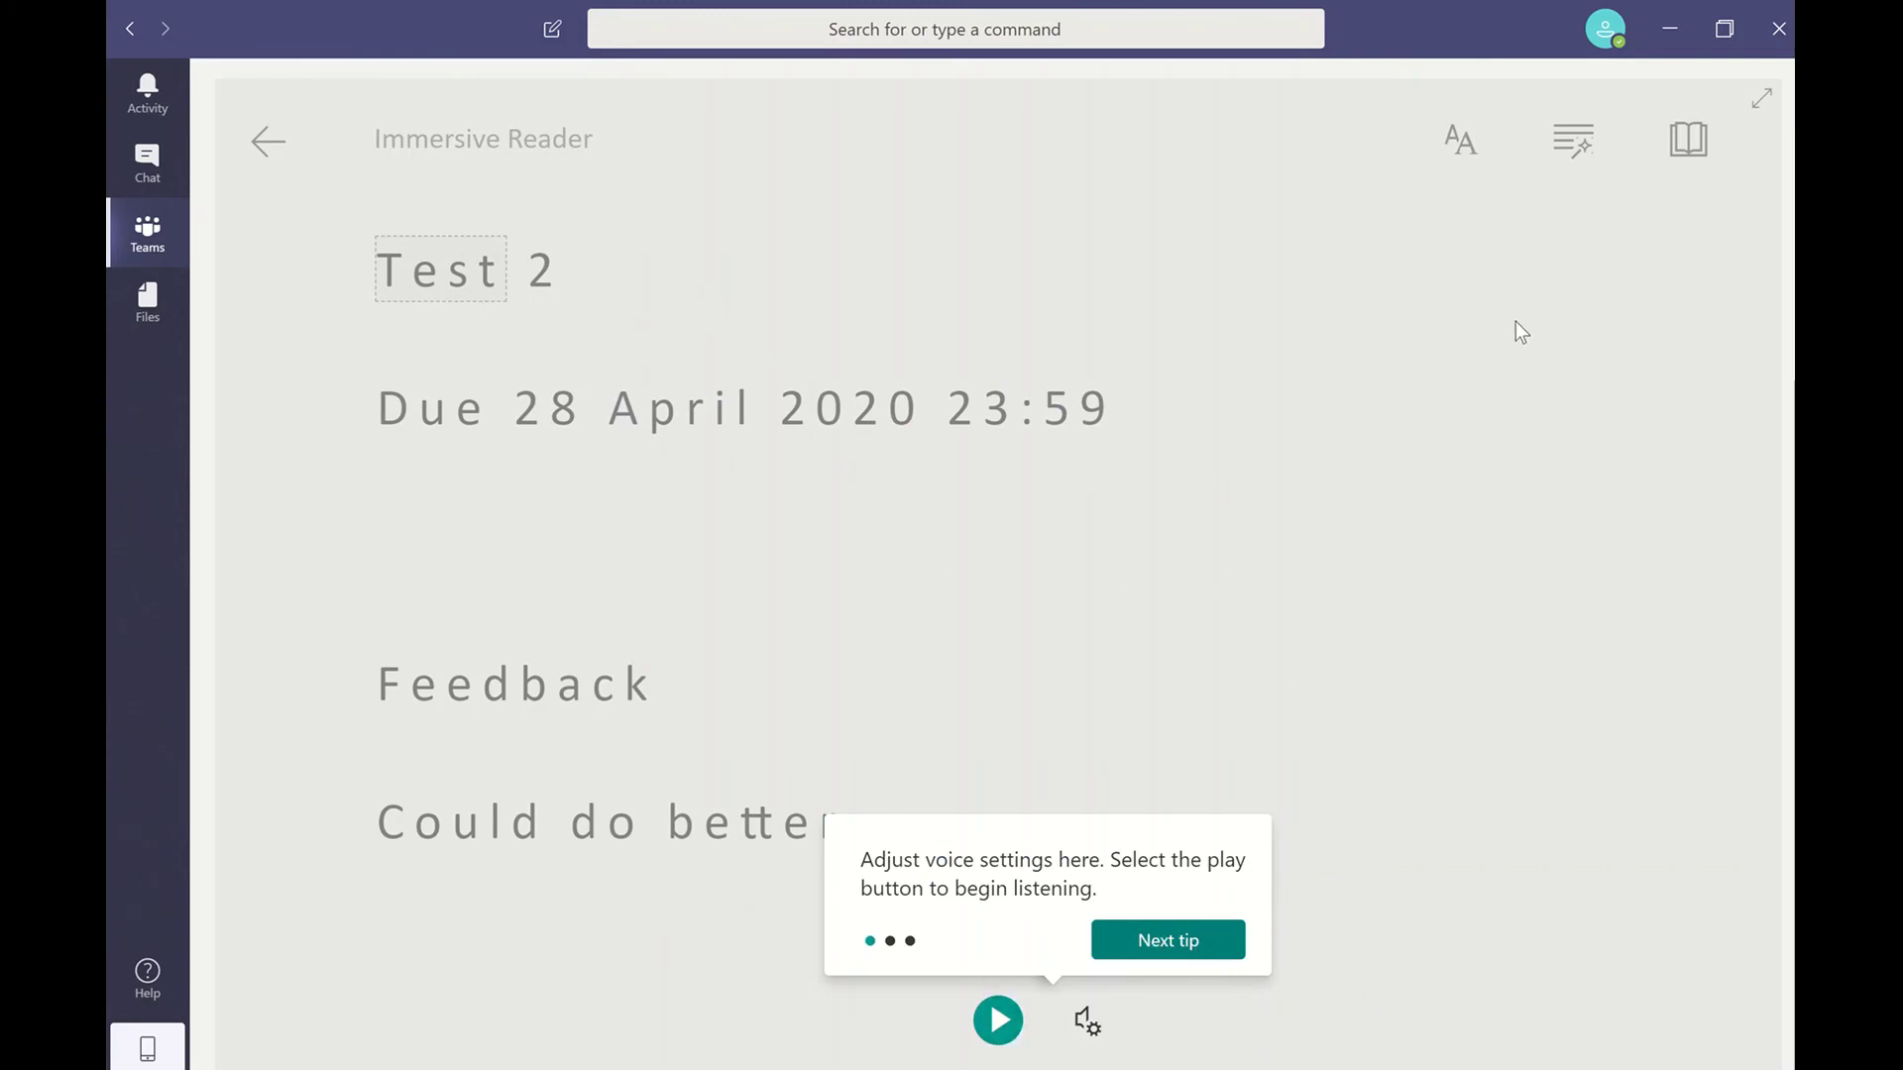
{"action": "left_click", "coordinate": [269, 146]}
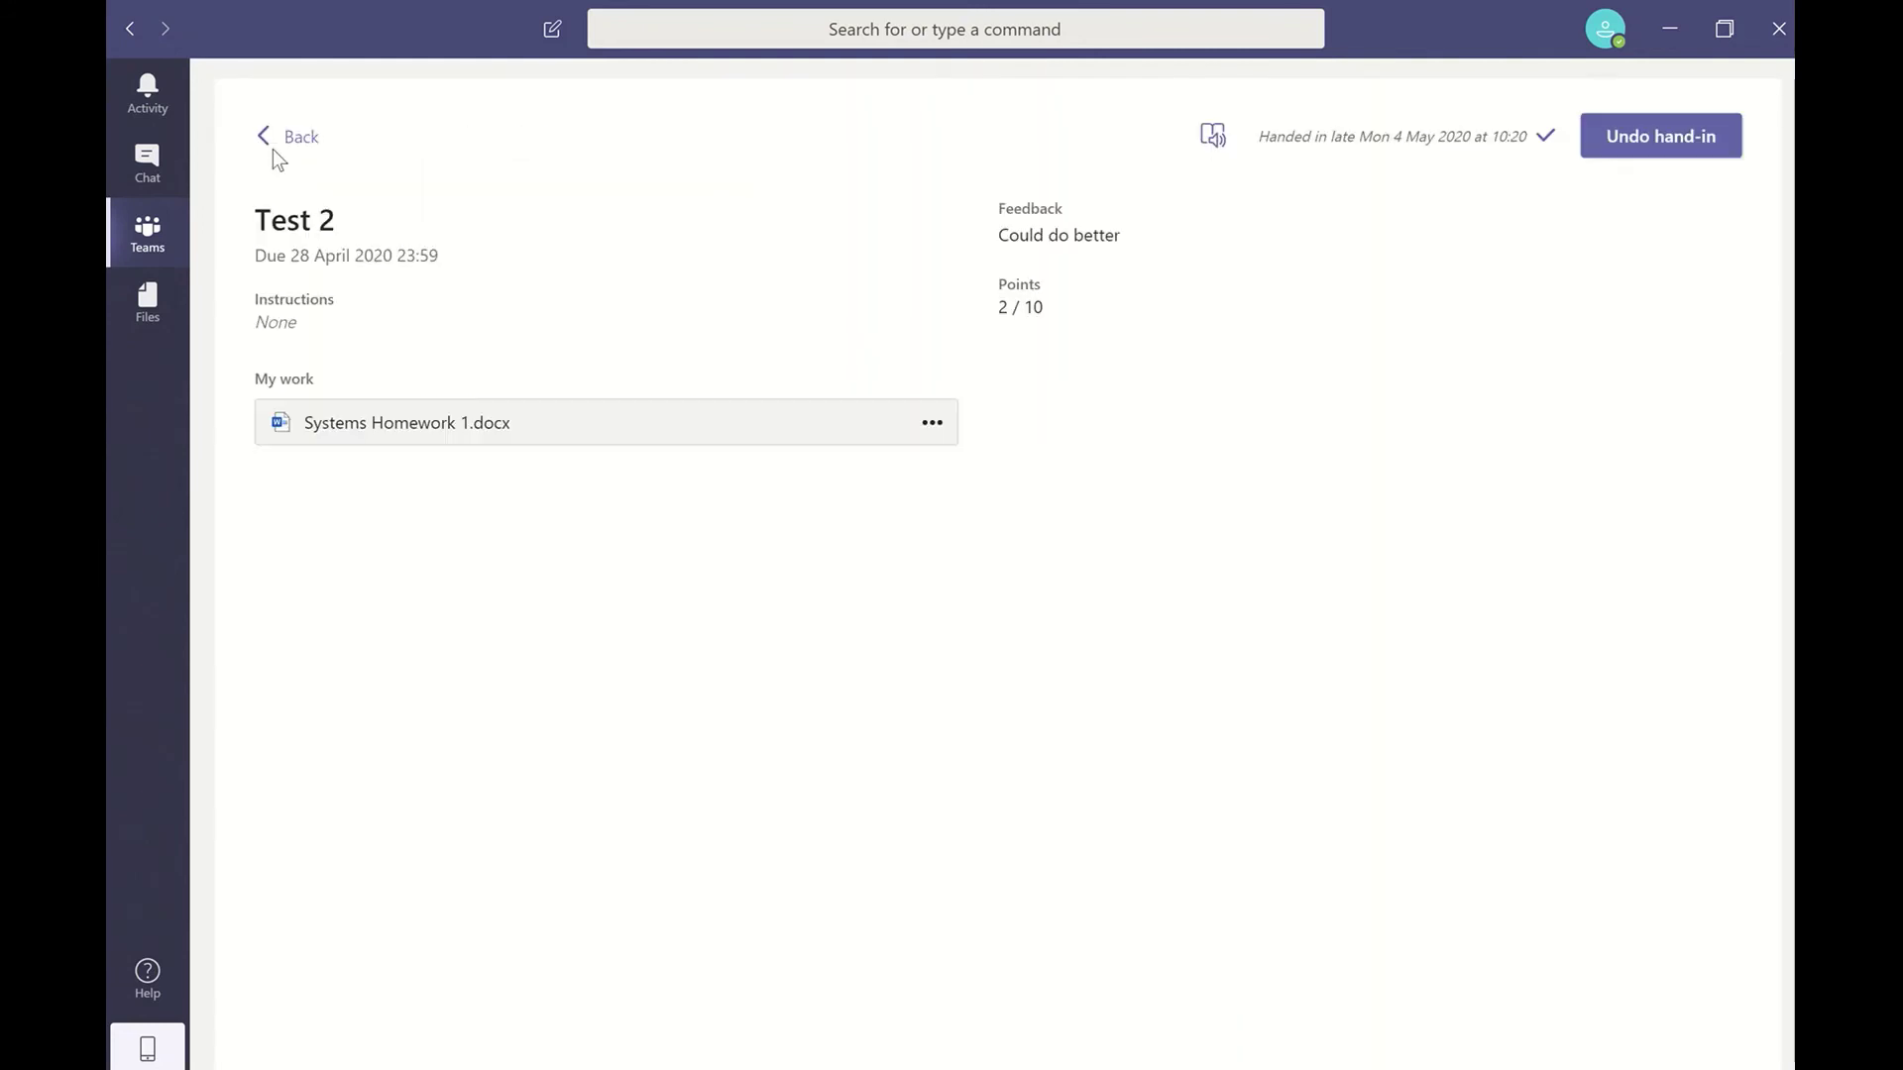
{"action": "left_click", "coordinate": [684, 214]}
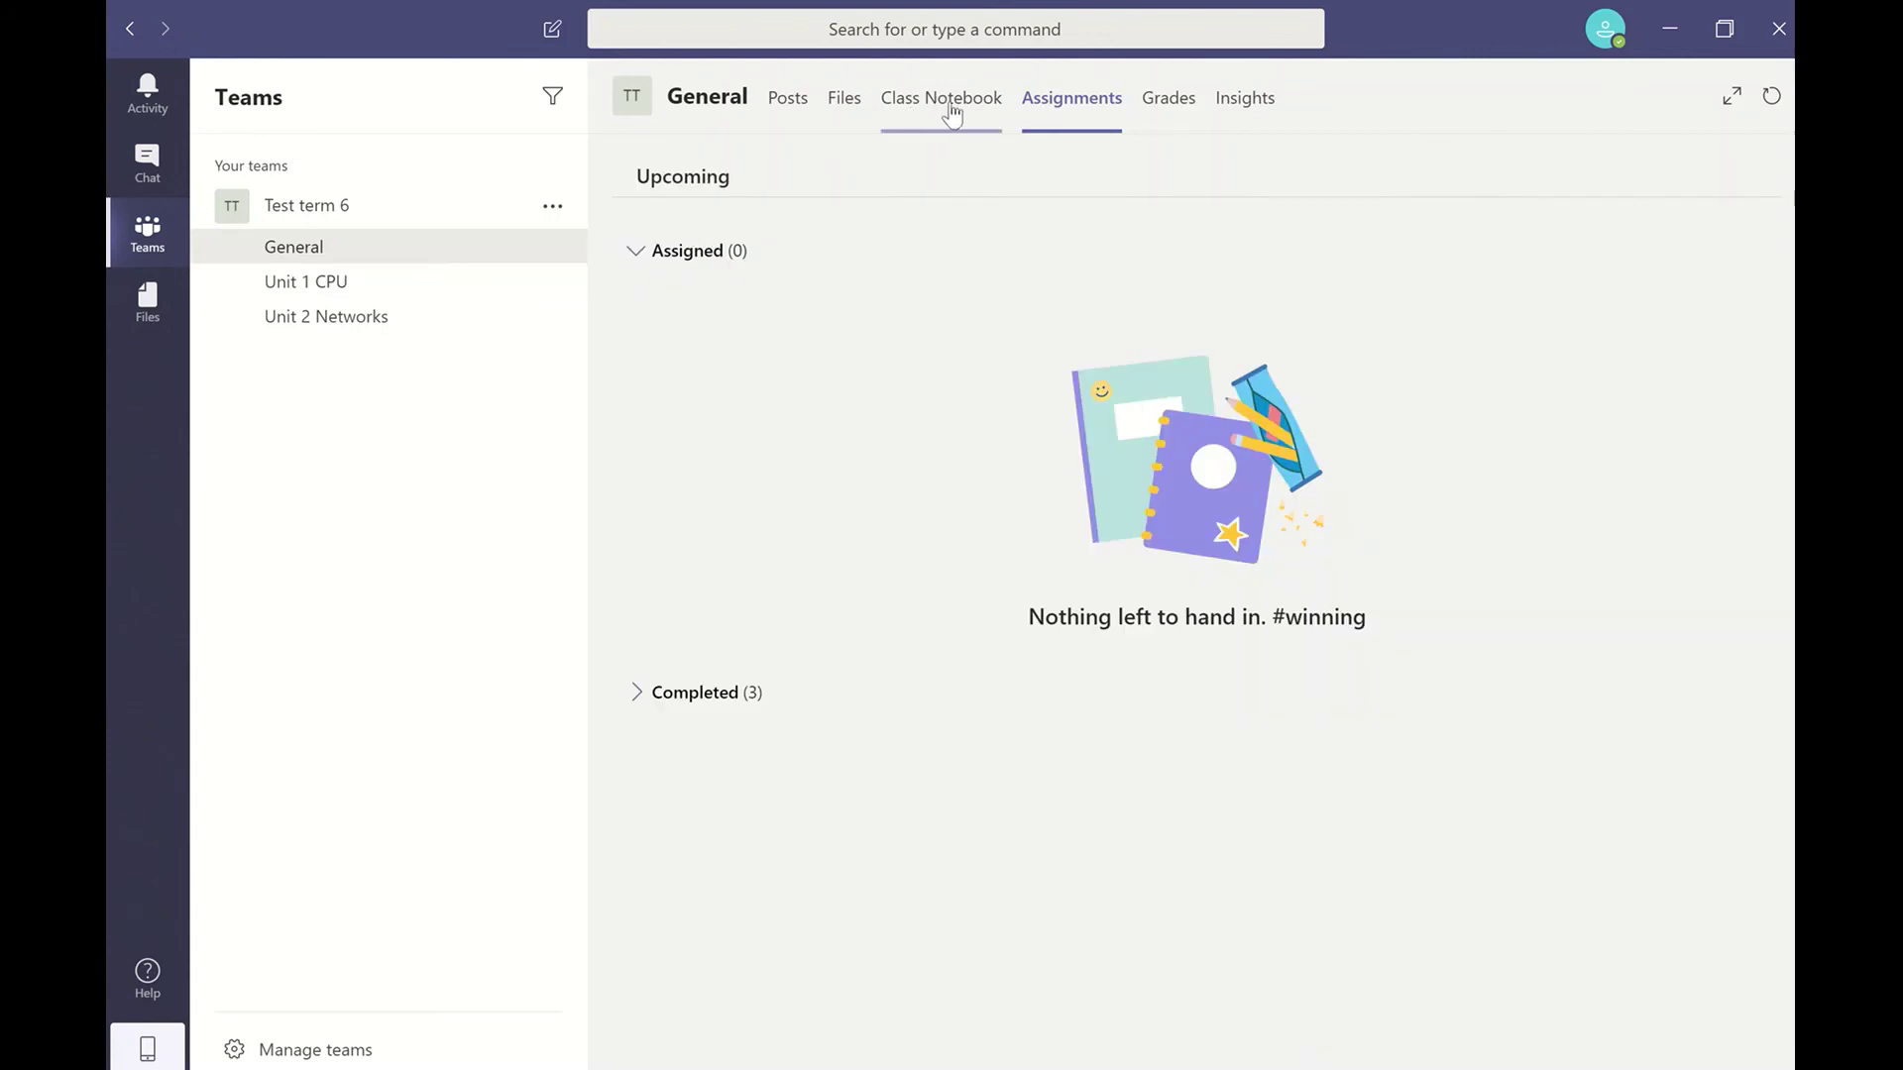
View Systems Homework 1.docx from the Class Materials folder in the General channel's files.
{"action": "left_click", "coordinate": [840, 111]}
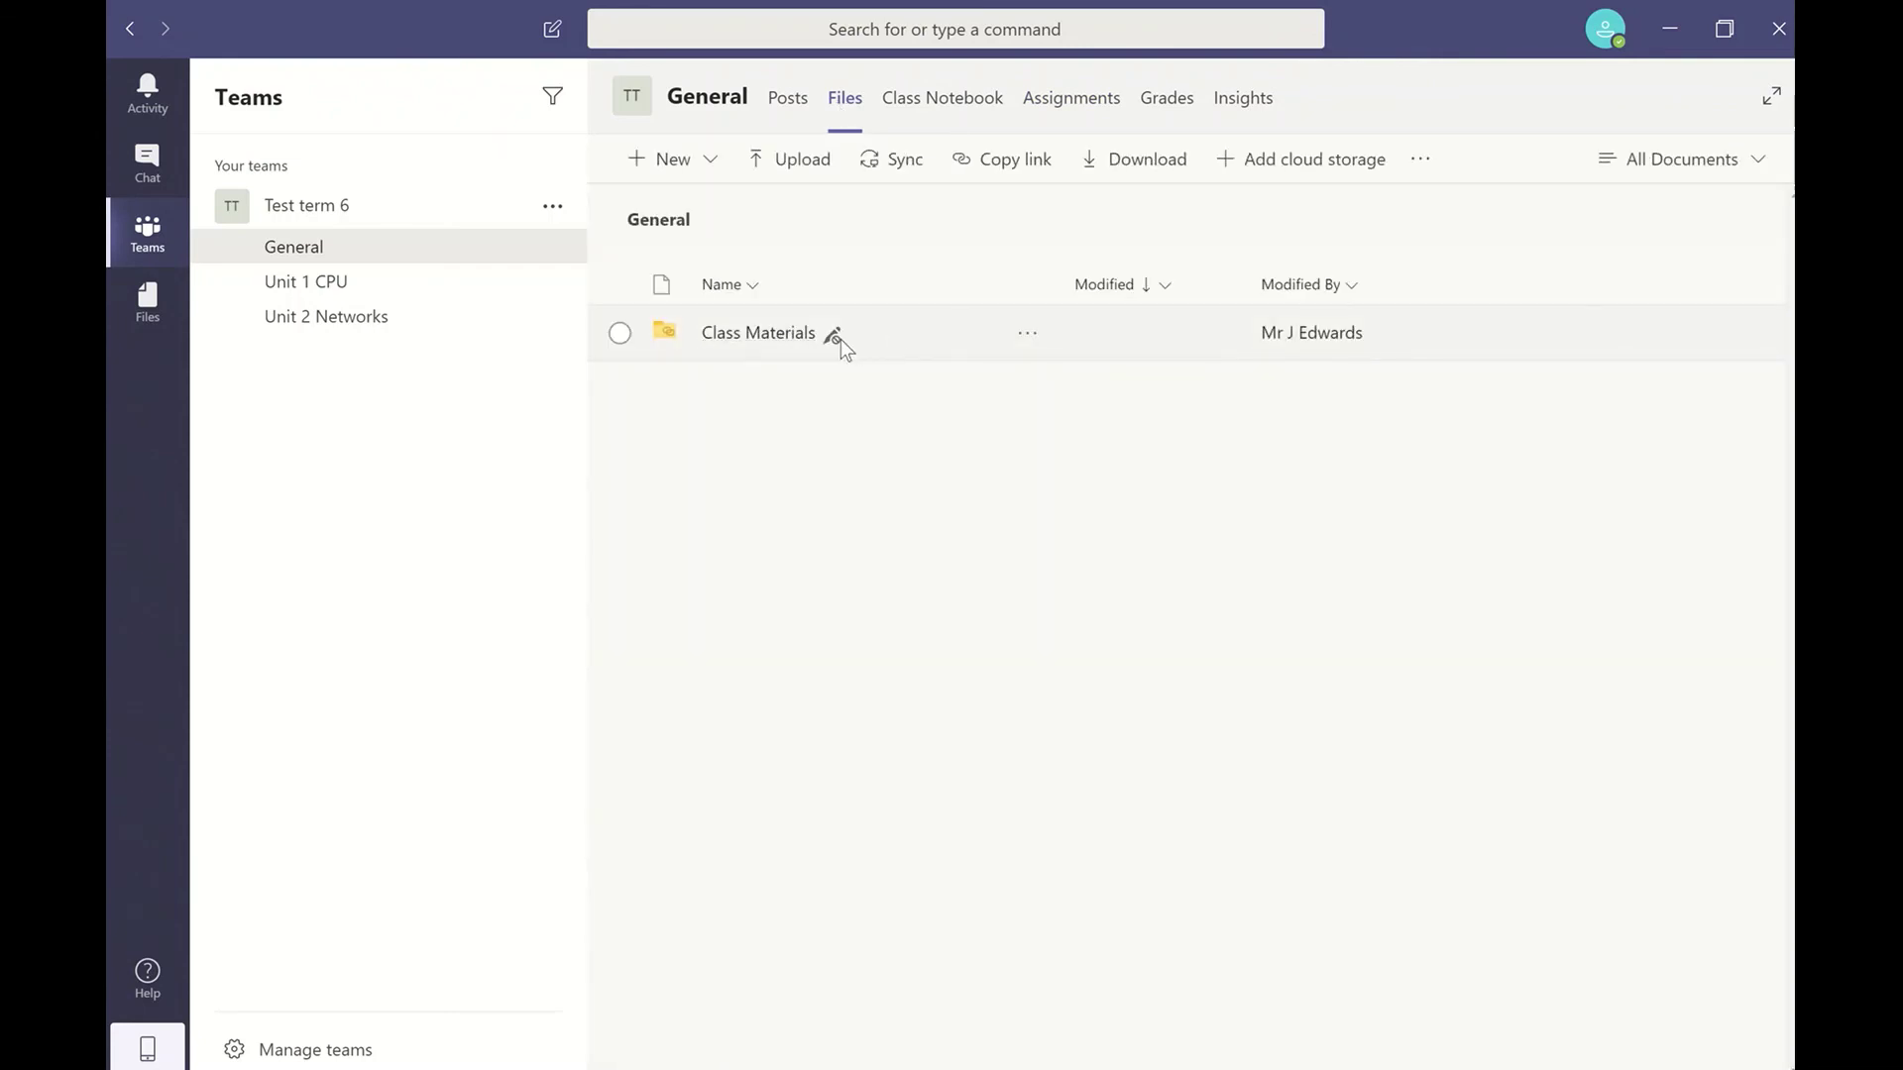
{"action": "mouse_move", "coordinate": [833, 341]}
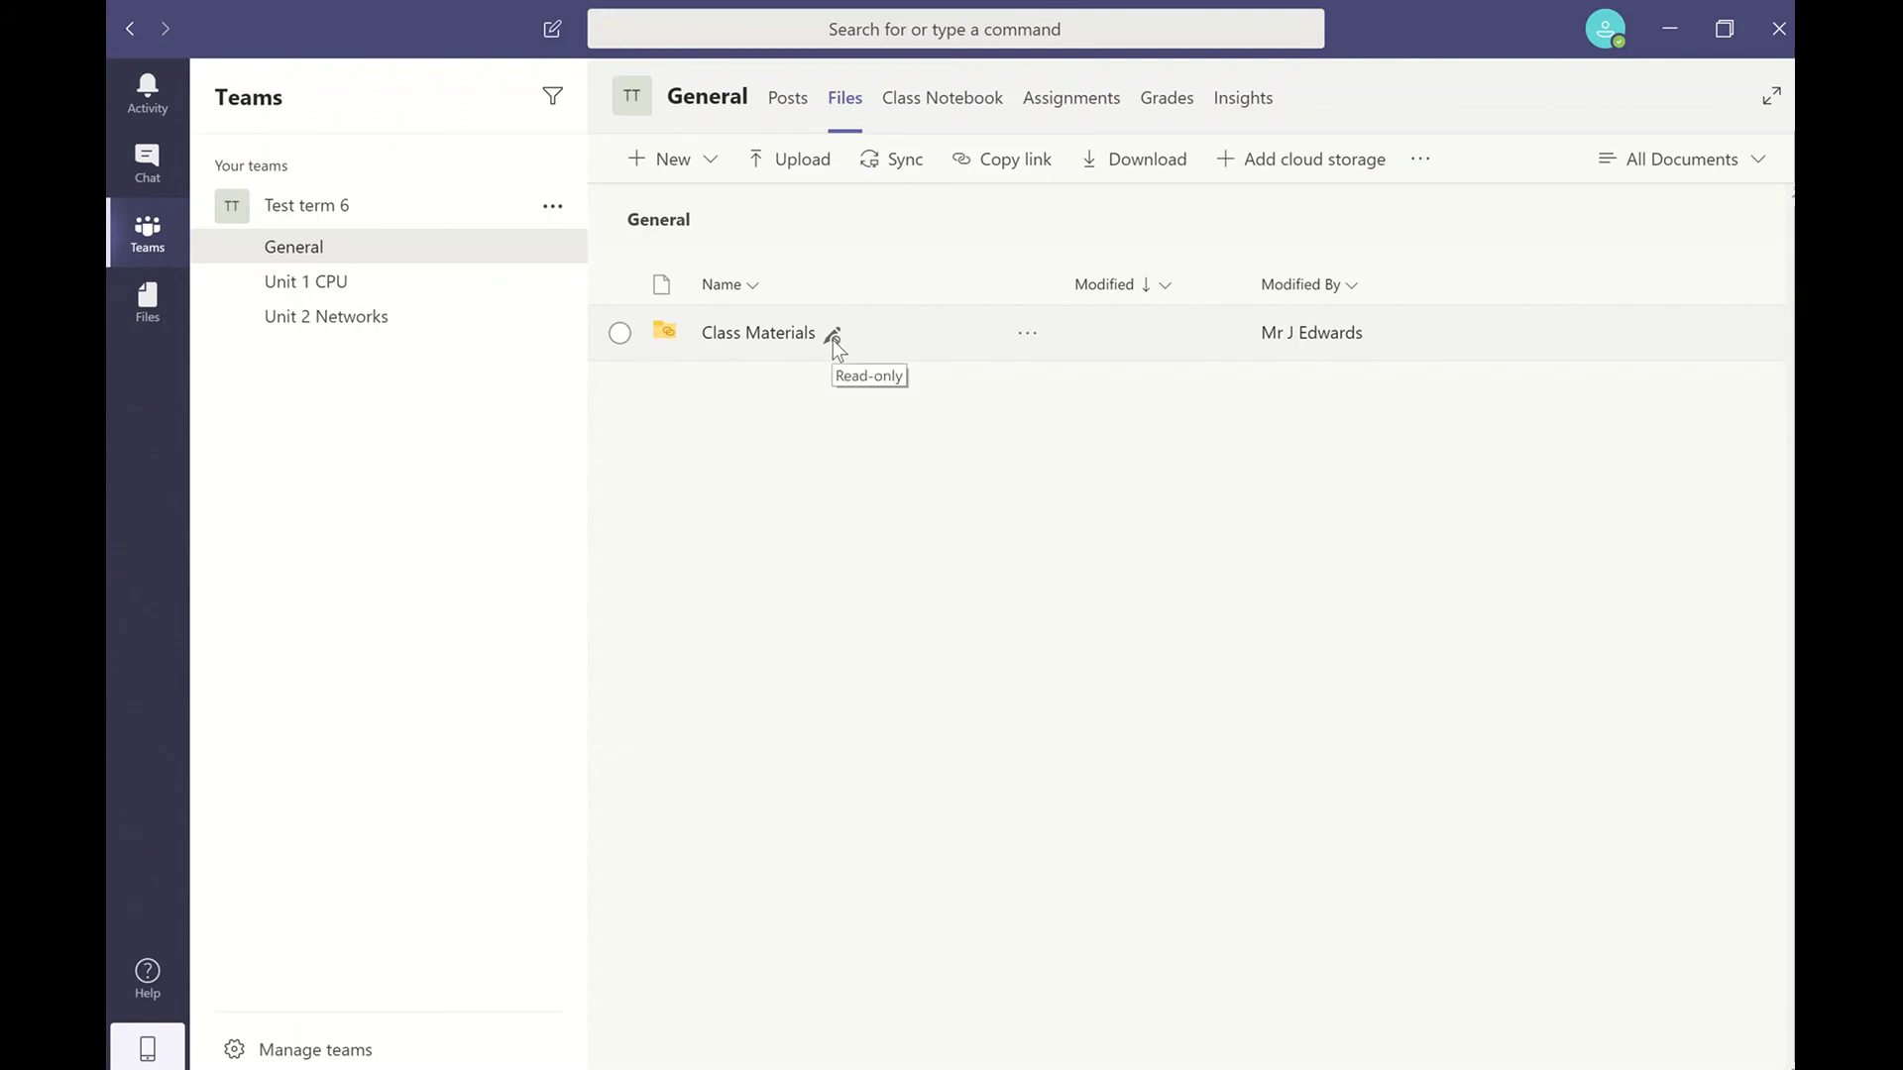
{"action": "left_click", "coordinate": [782, 337]}
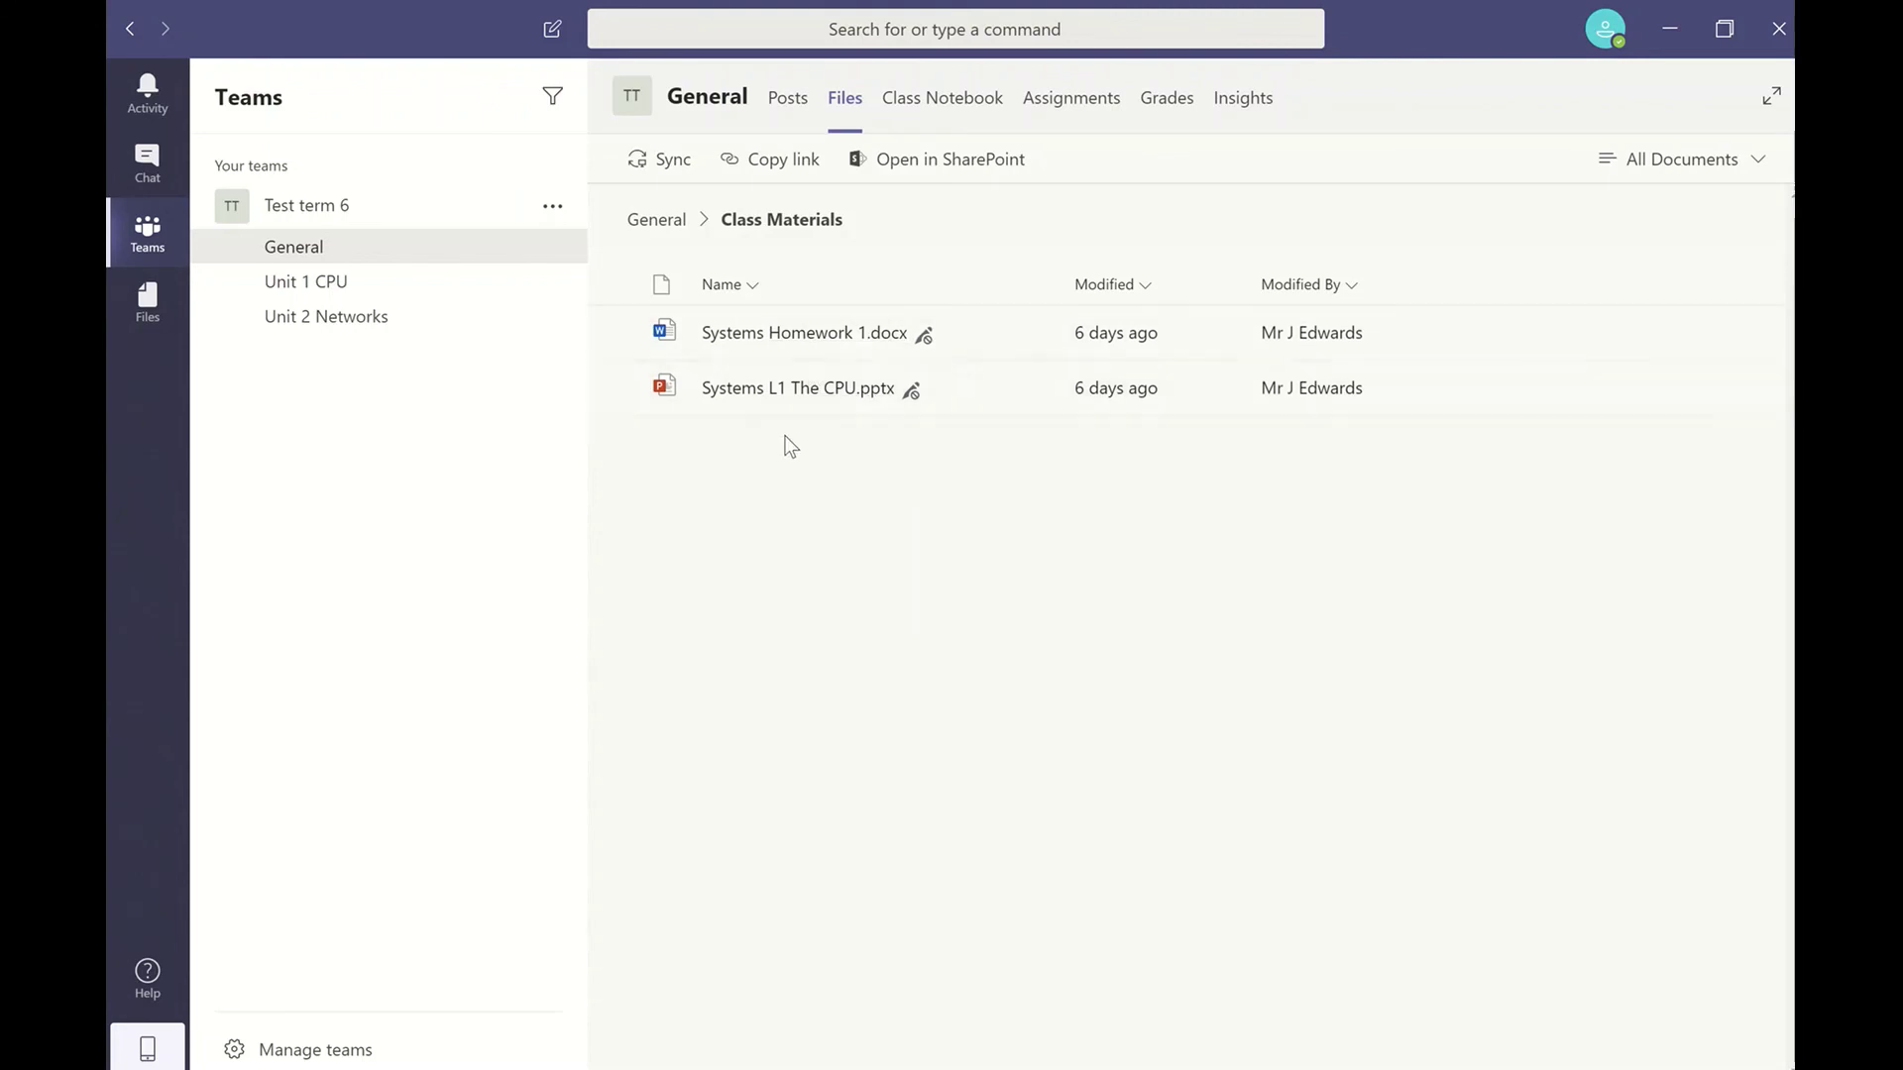
{"action": "left_click", "coordinate": [777, 338]}
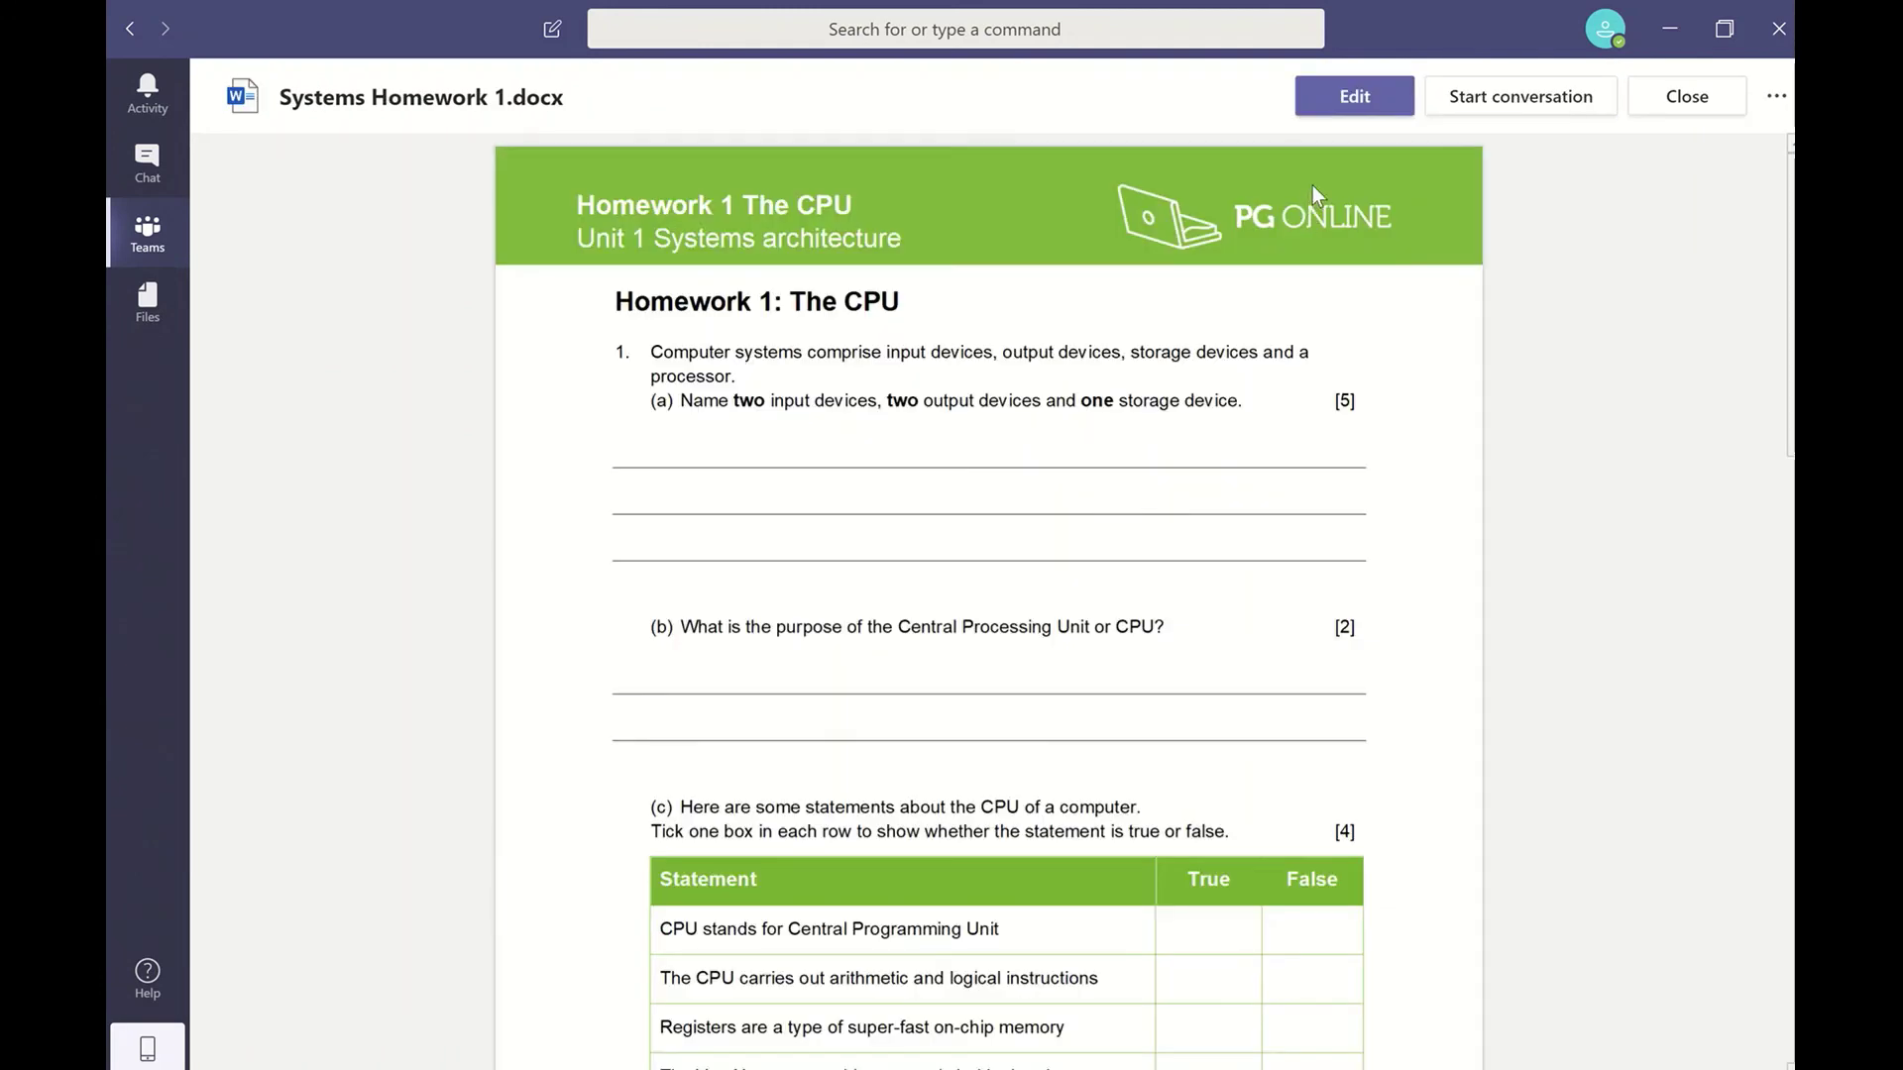
Try to edit the class copy of Systems Homework 1.docx in Microsoft Edge, and close the browser.
{"action": "left_click", "coordinate": [1354, 95]}
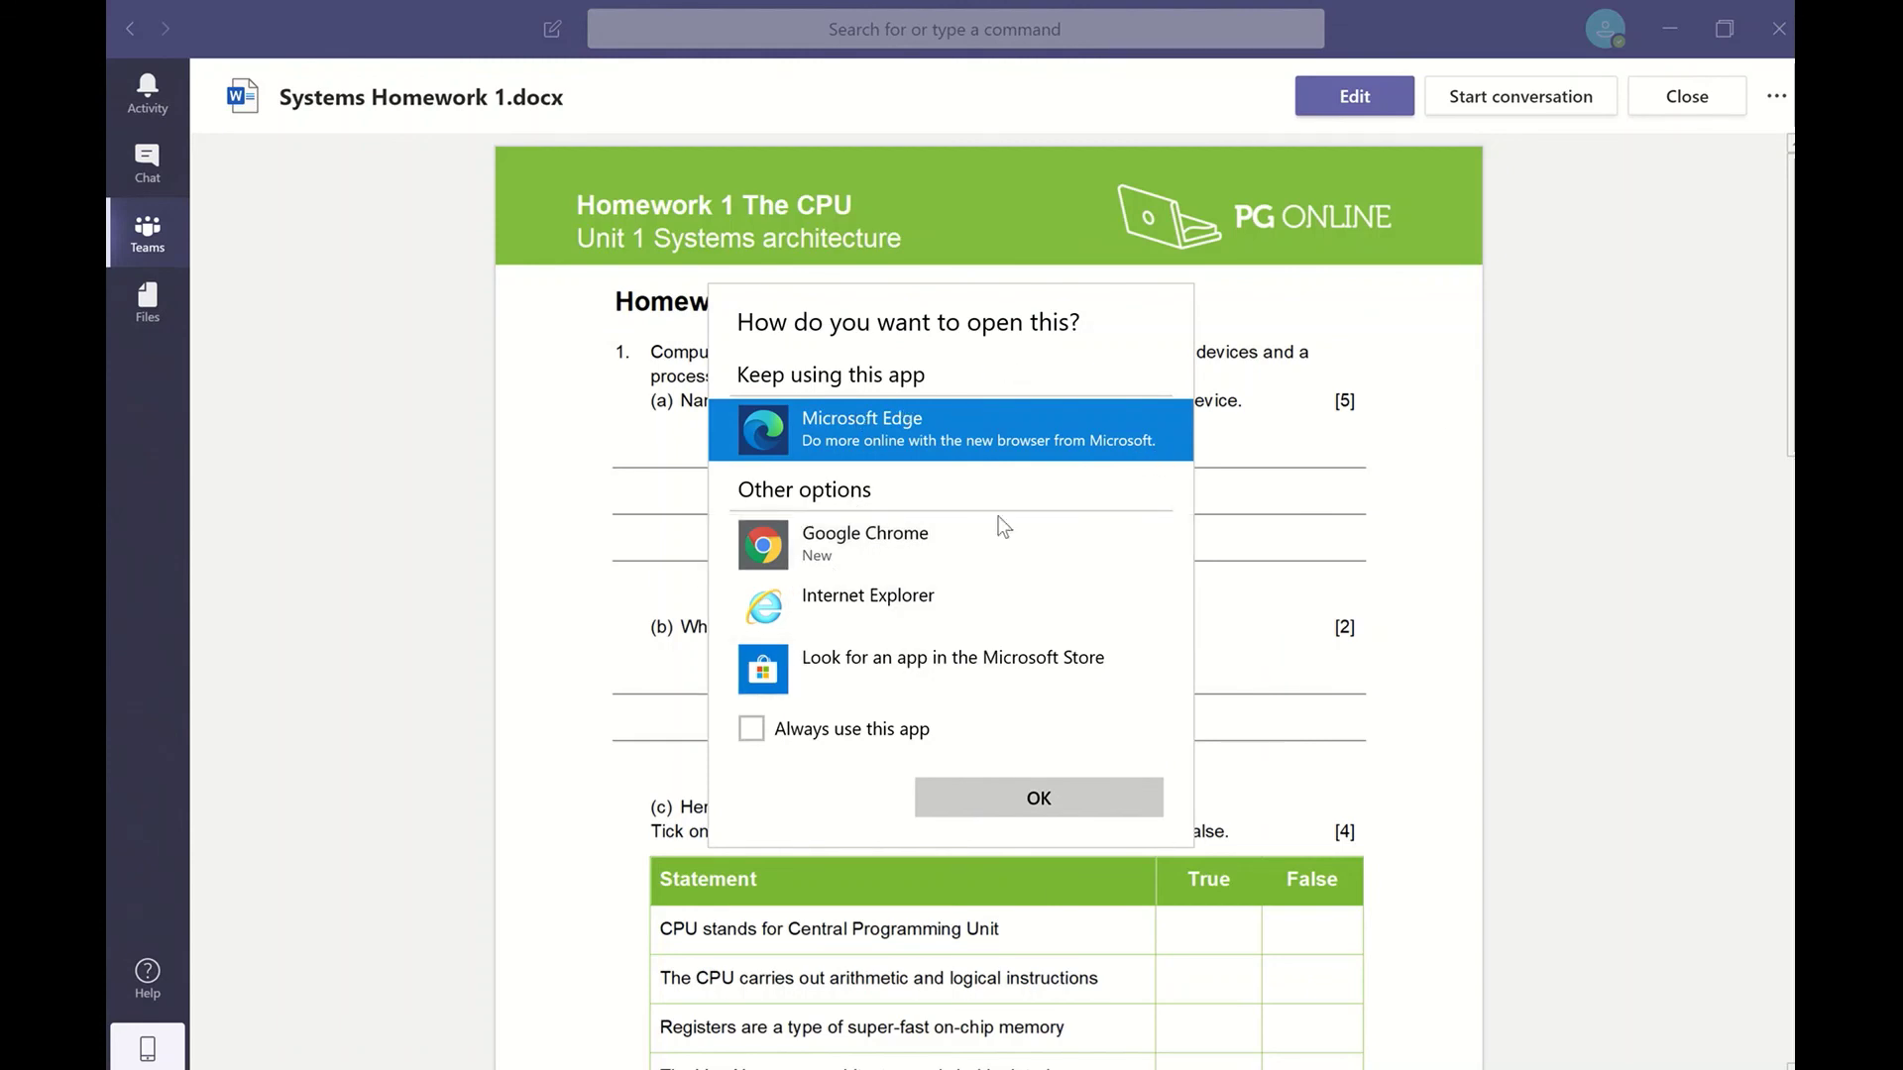
{"action": "left_click", "coordinate": [1128, 797]}
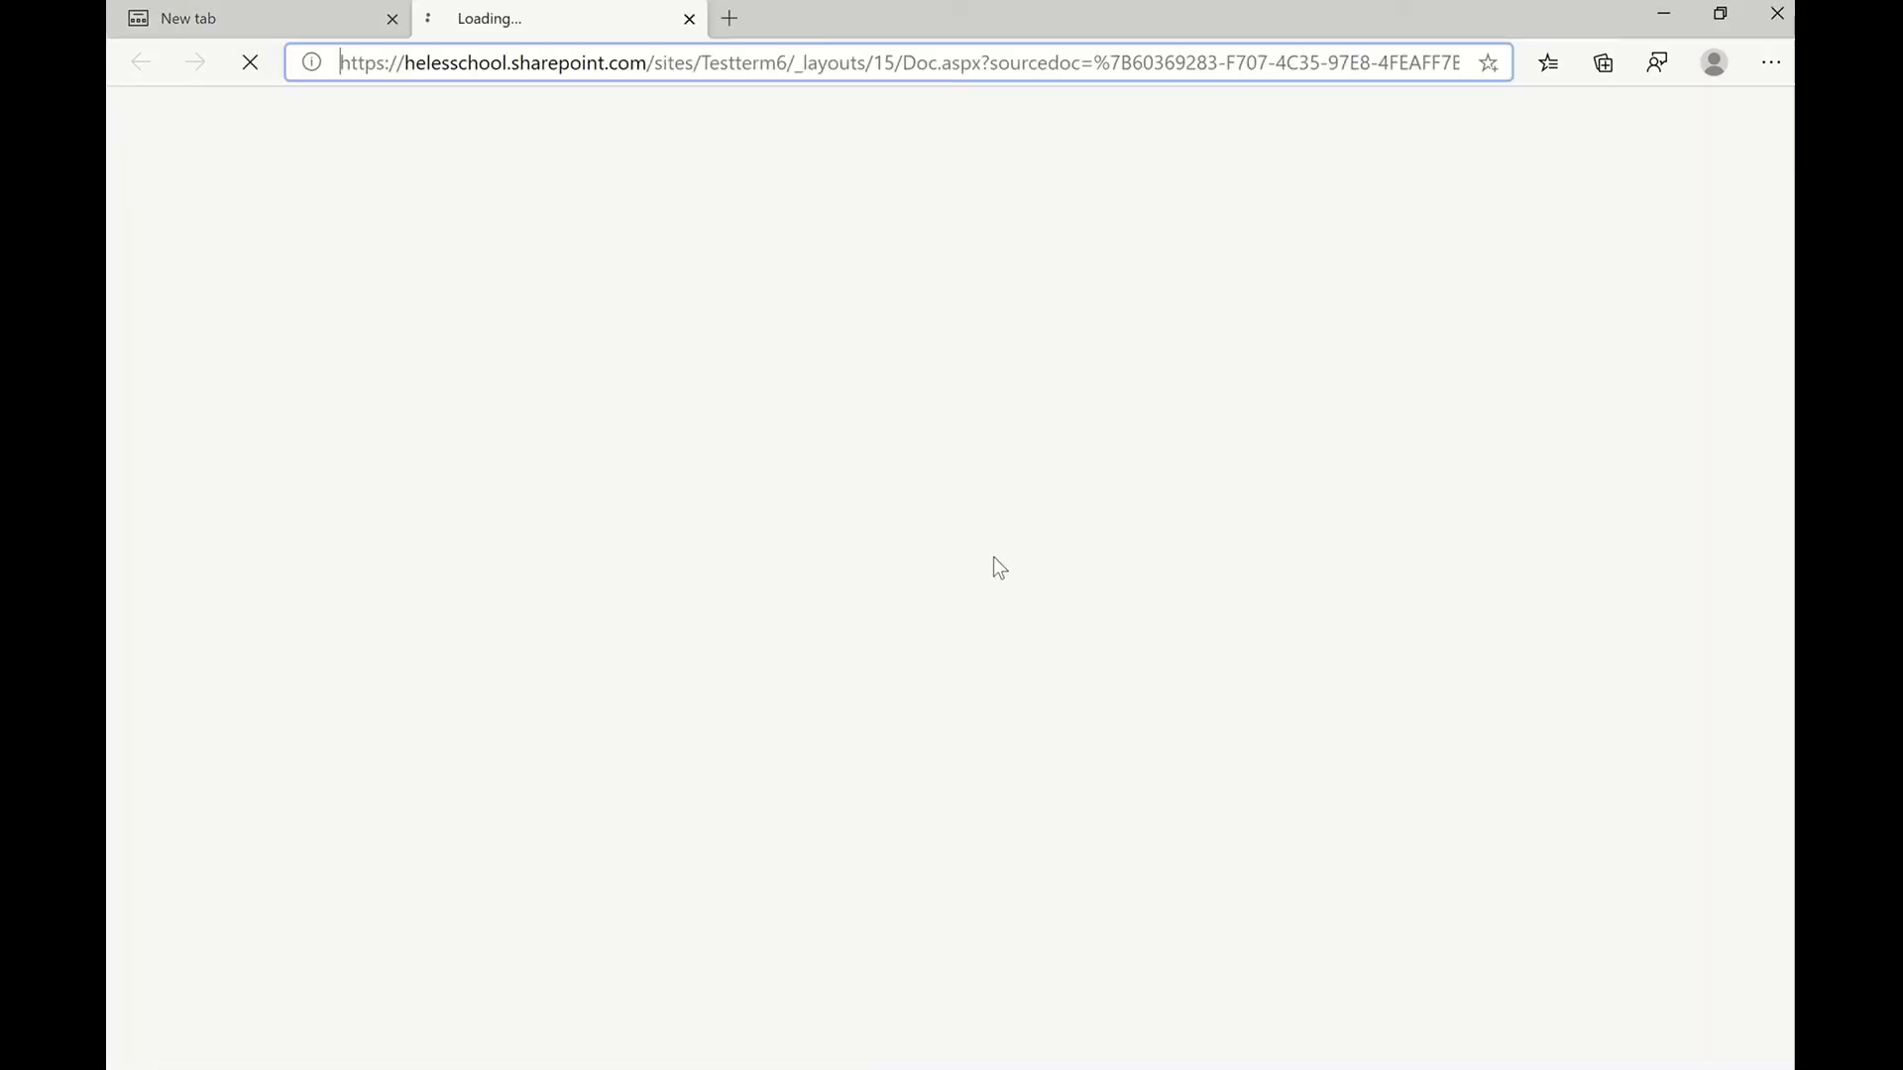
{"action": "left_click", "coordinate": [691, 21]}
{"action": "left_click", "coordinate": [391, 18]}
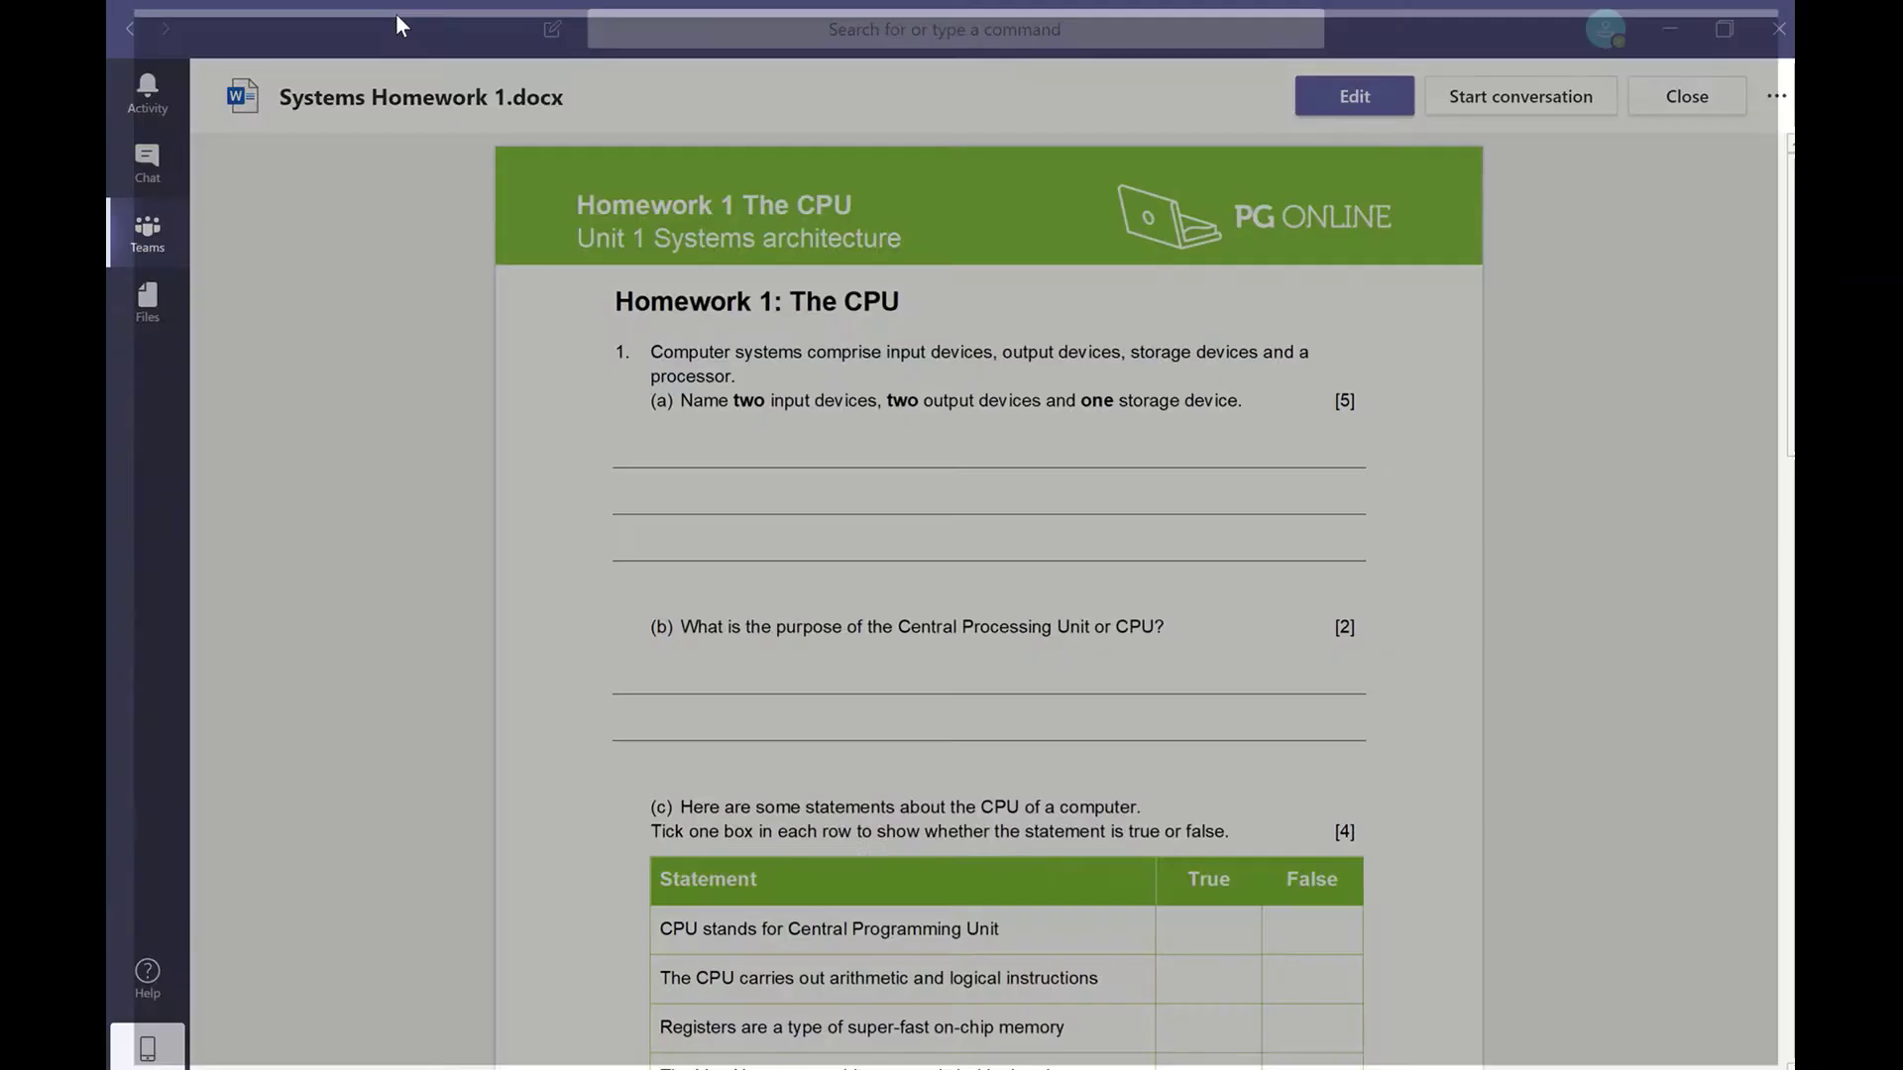